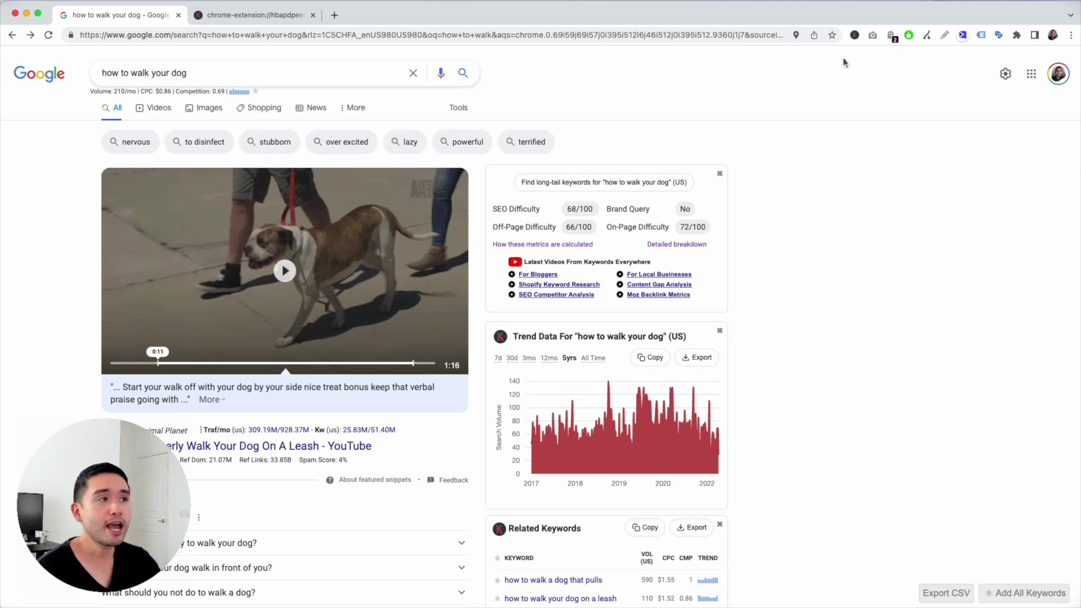
# - Open the Keywords Everywhere extension popup to view its available tools, then close it
pyautogui.click(854, 36)
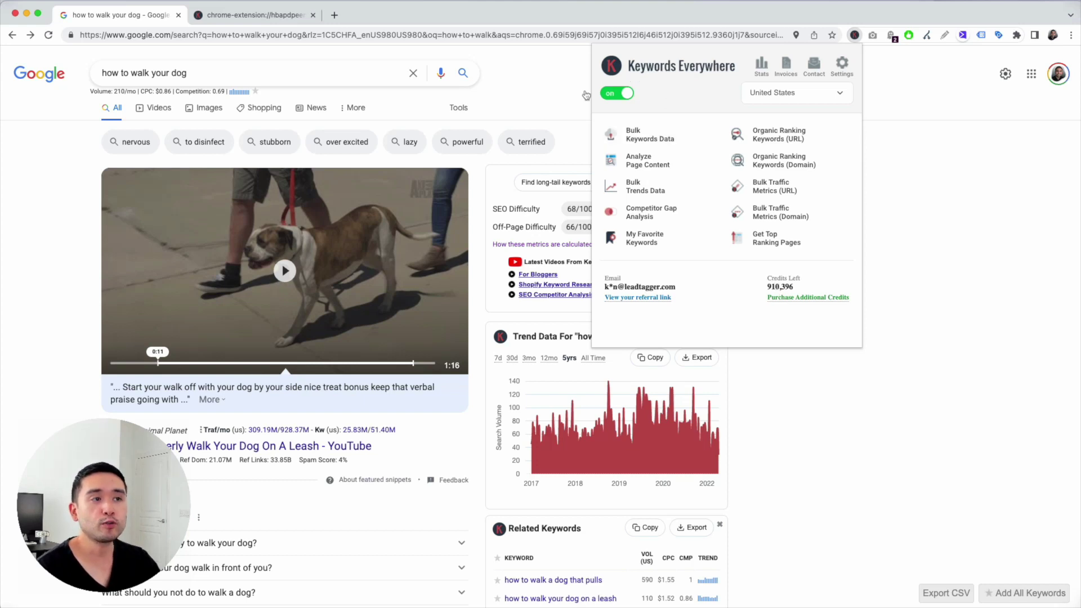
pyautogui.click(559, 93)
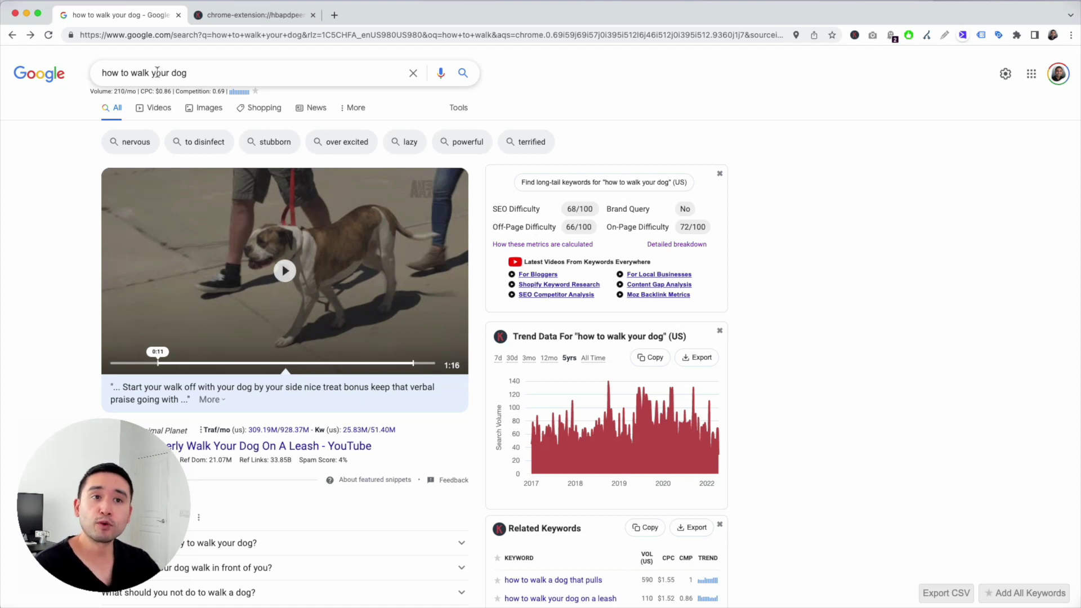
# - Examine the search volume, CPC and SEO difficulty metrics shown for the query "how to walk your dog"
pyautogui.moveTo(93, 92); pyautogui.dragTo(153, 90)
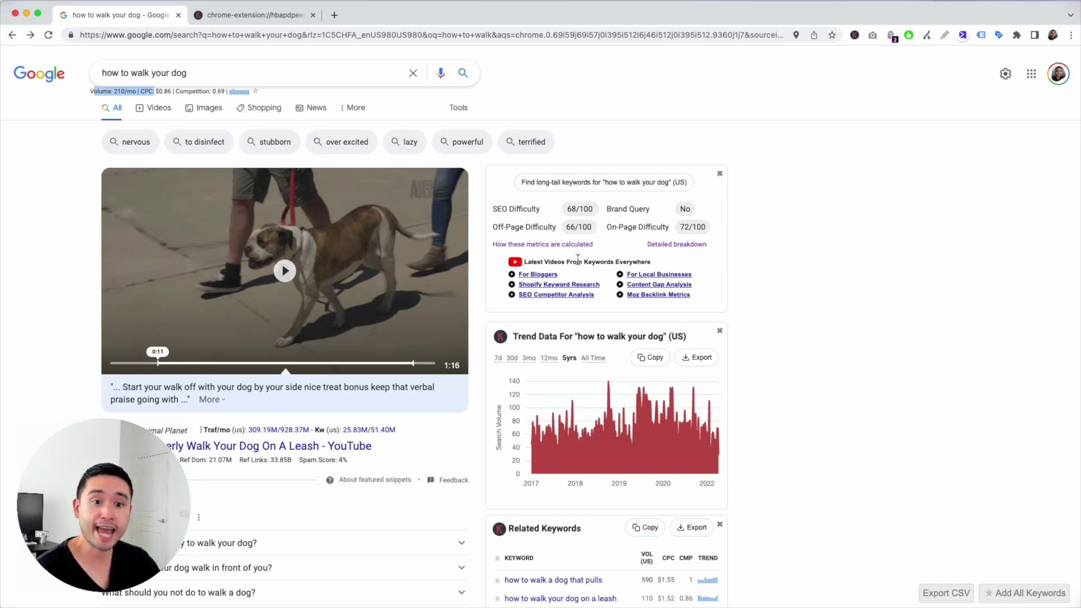
pyautogui.moveTo(494, 209); pyautogui.dragTo(594, 209)
pyautogui.click(593, 210)
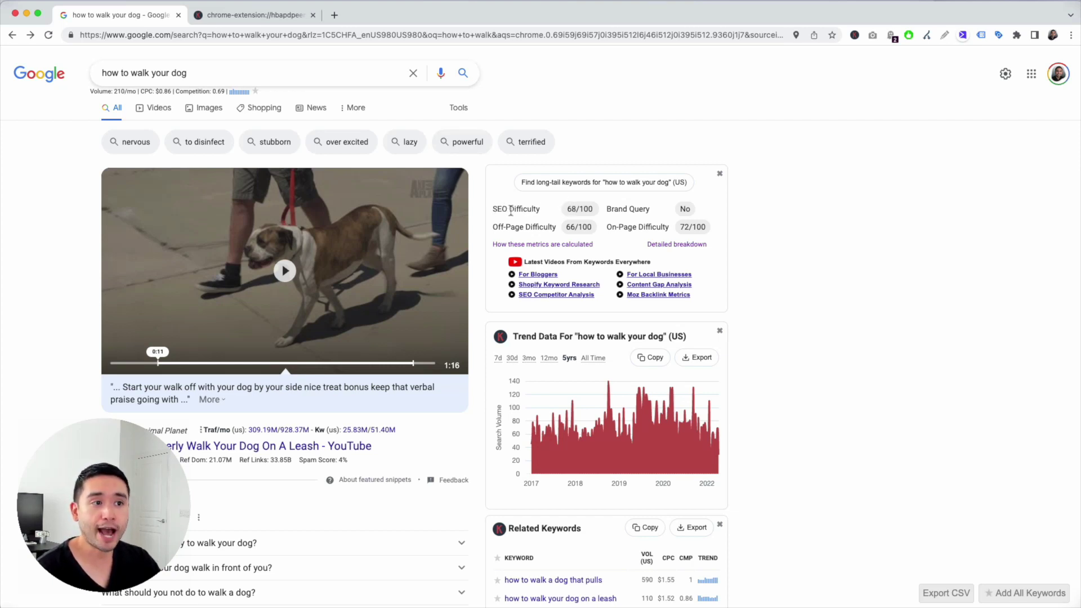
pyautogui.moveTo(493, 210); pyautogui.dragTo(540, 210)
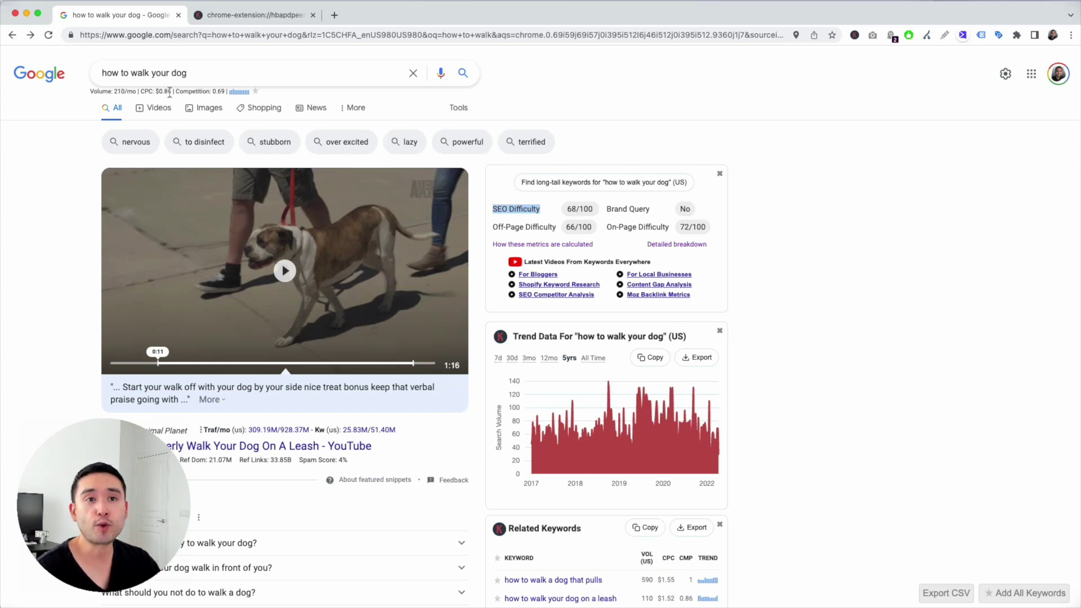
pyautogui.click(529, 109)
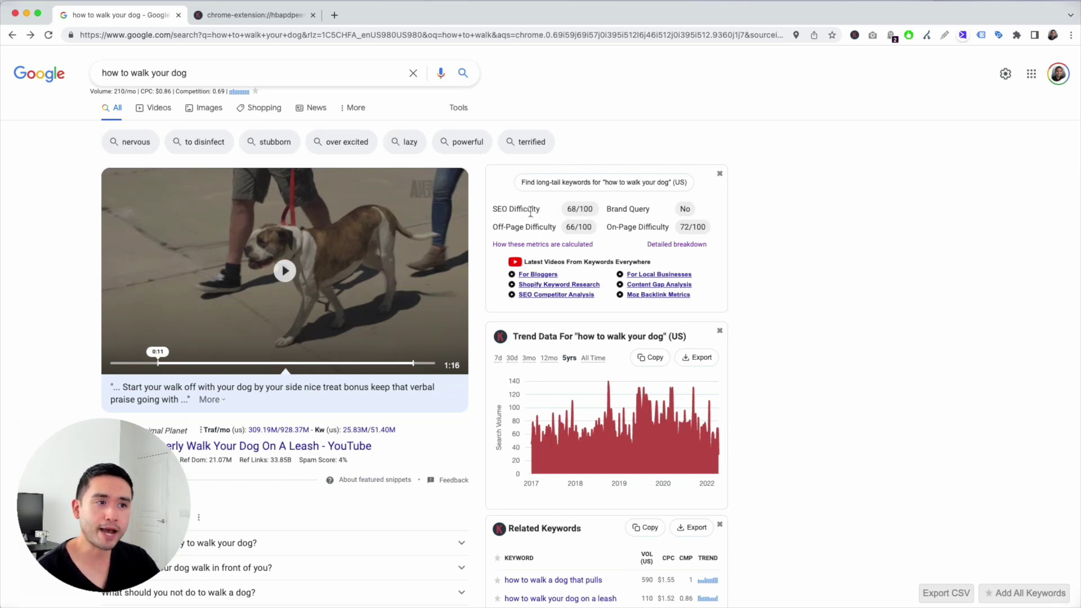
# - Star "how to walk a dog that pulls" in Related Keywords and locate My Favorite Keywords in the Keywords Everywhere popup
pyautogui.scroll(-5, 598, 208)
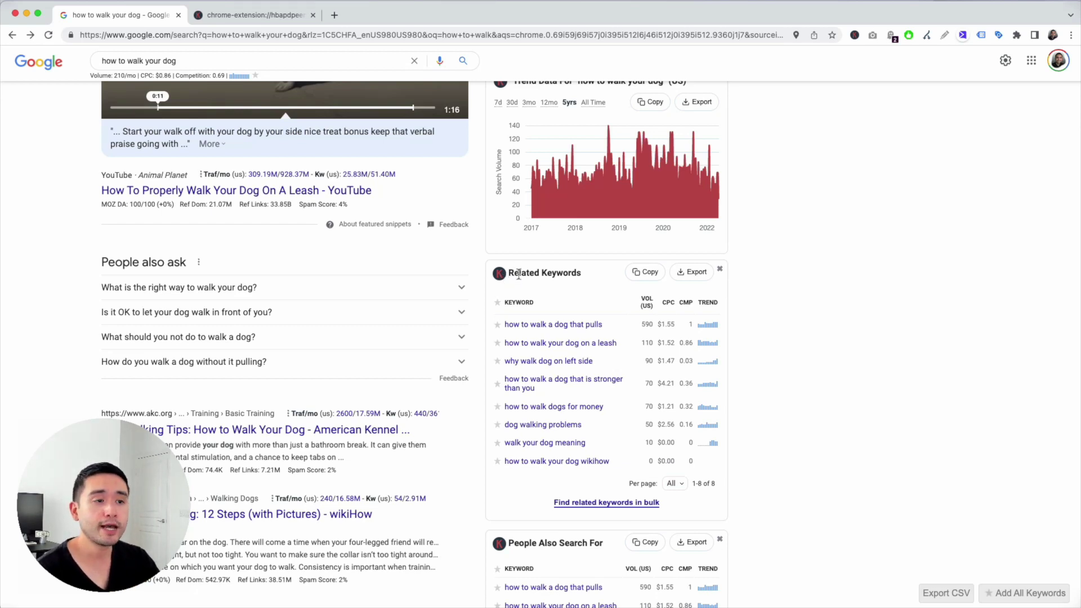
pyautogui.scroll(-3, 516, 274)
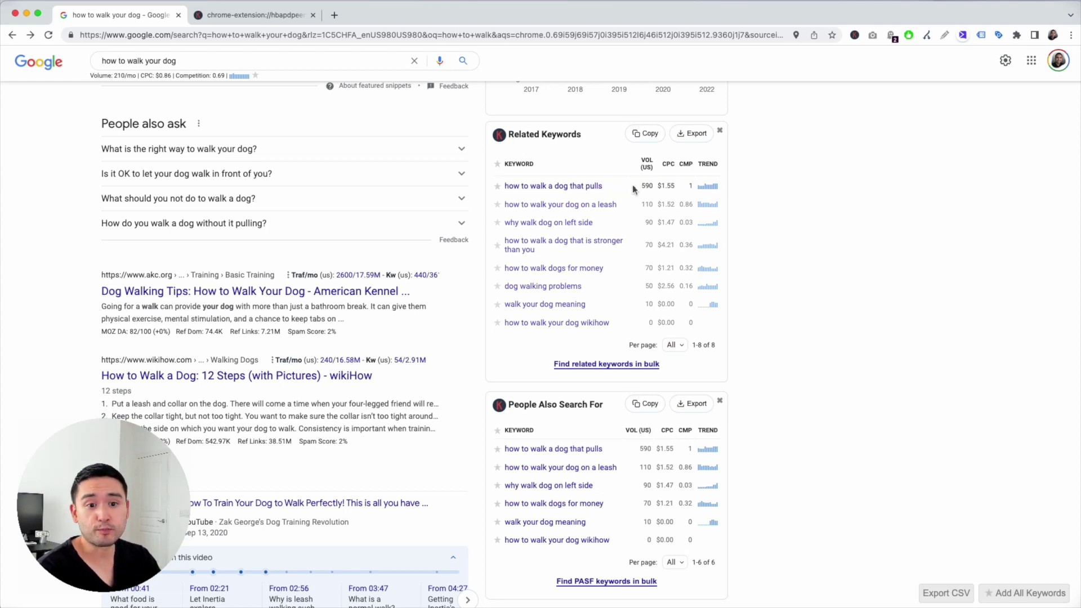
pyautogui.moveTo(615, 192); pyautogui.dragTo(506, 189)
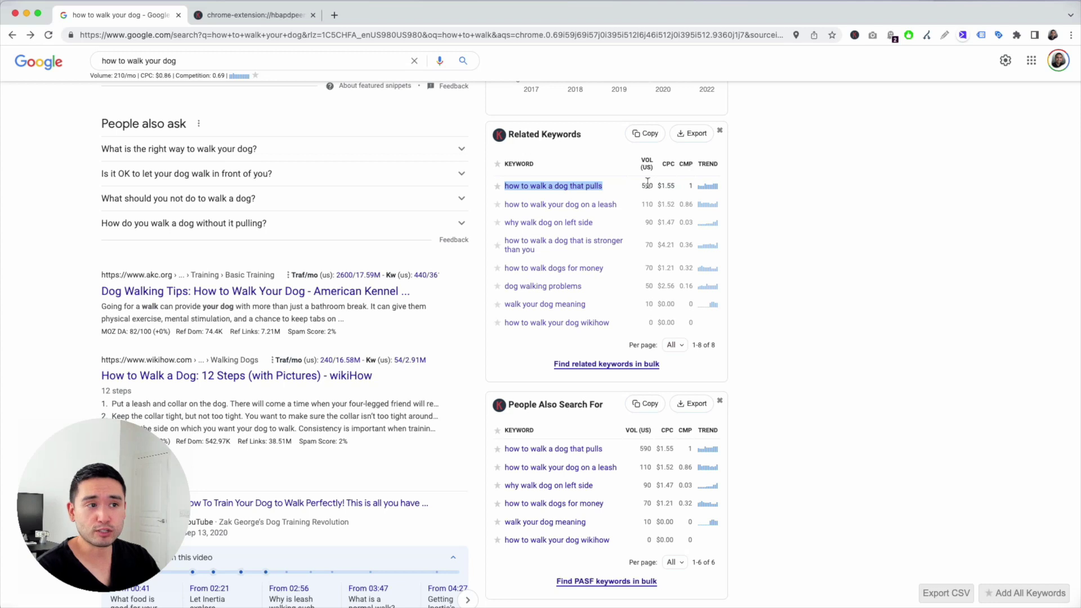
pyautogui.click(686, 185)
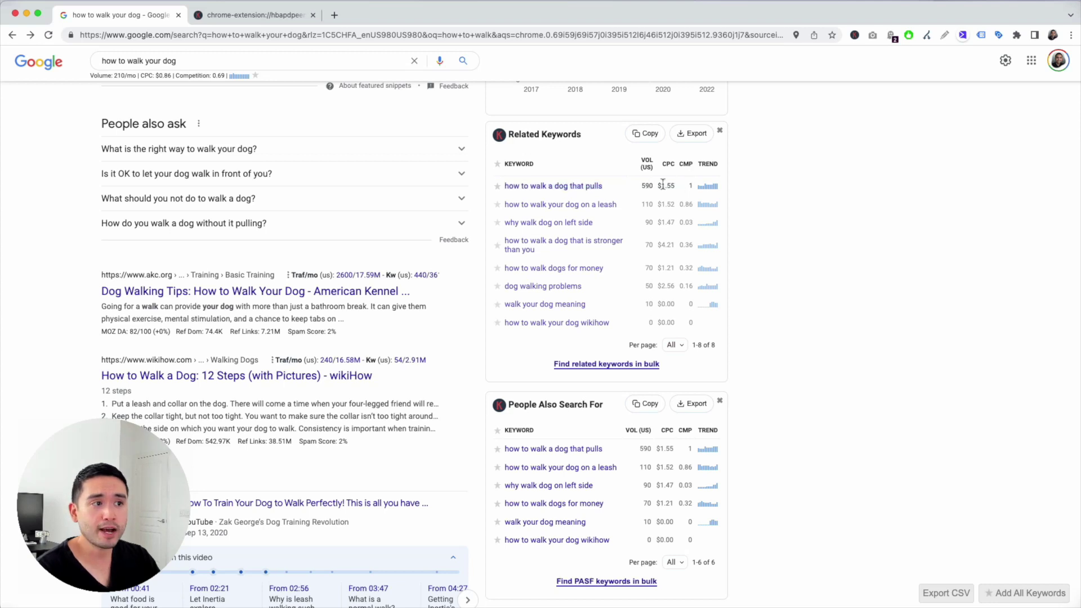
pyautogui.click(498, 187)
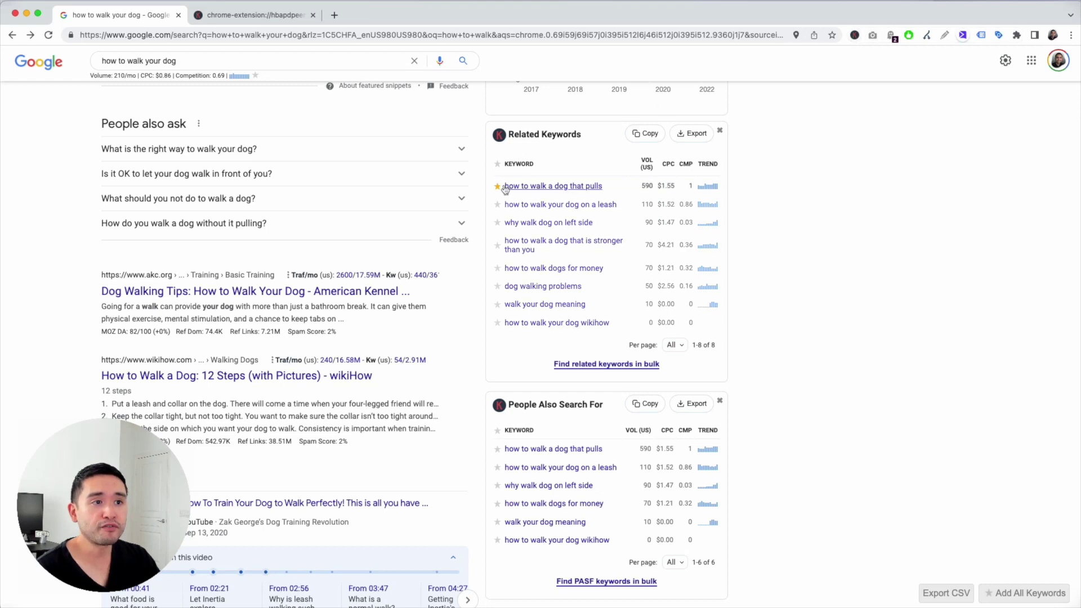
pyautogui.click(854, 36)
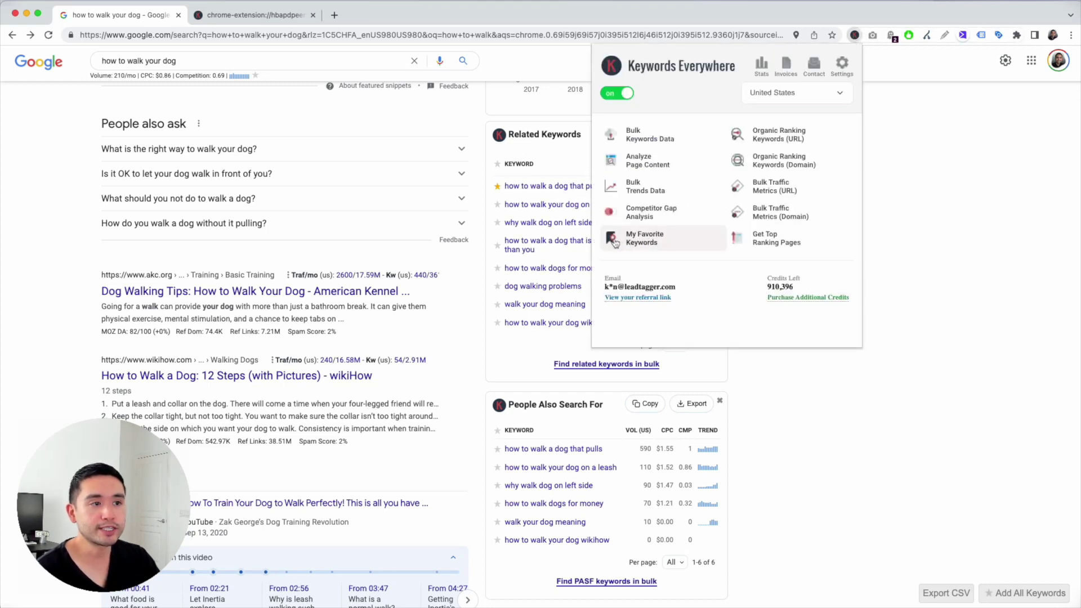
pyautogui.click(574, 170)
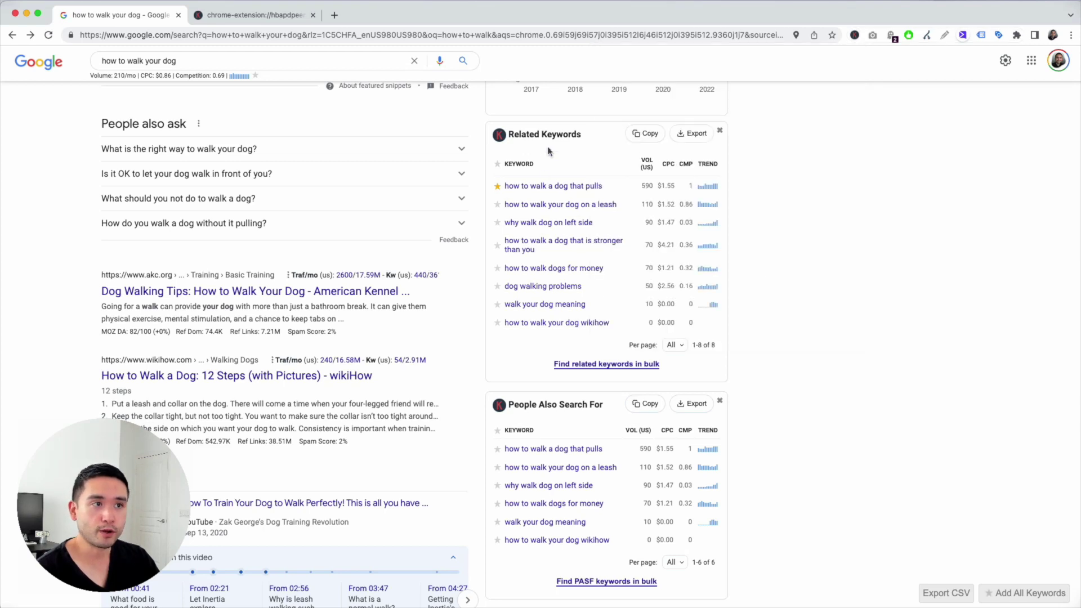
# - Star the keyword "how to walk your dog on a leash" in the People Also Search For list
pyautogui.scroll(-5, 555, 194)
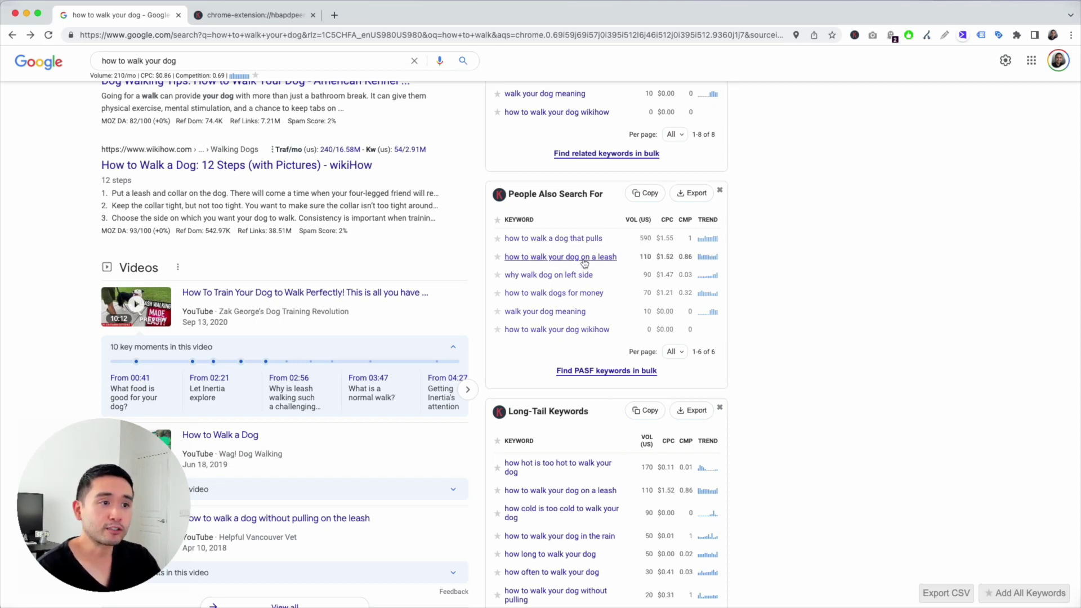
pyautogui.scroll(3, 551, 265)
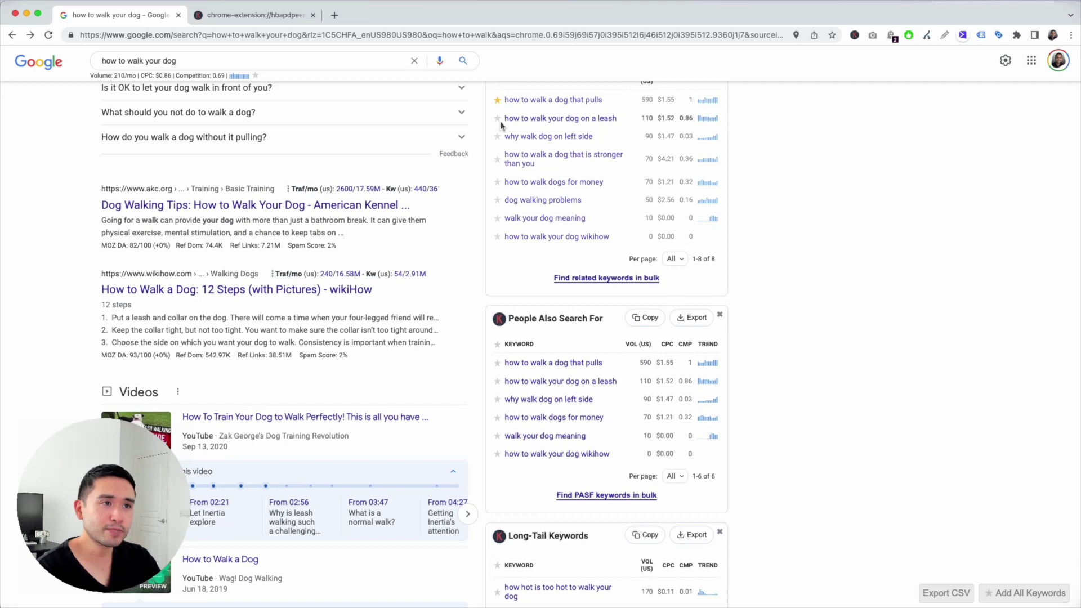
pyautogui.scroll(1, 544, 156)
pyautogui.scroll(1, 547, 153)
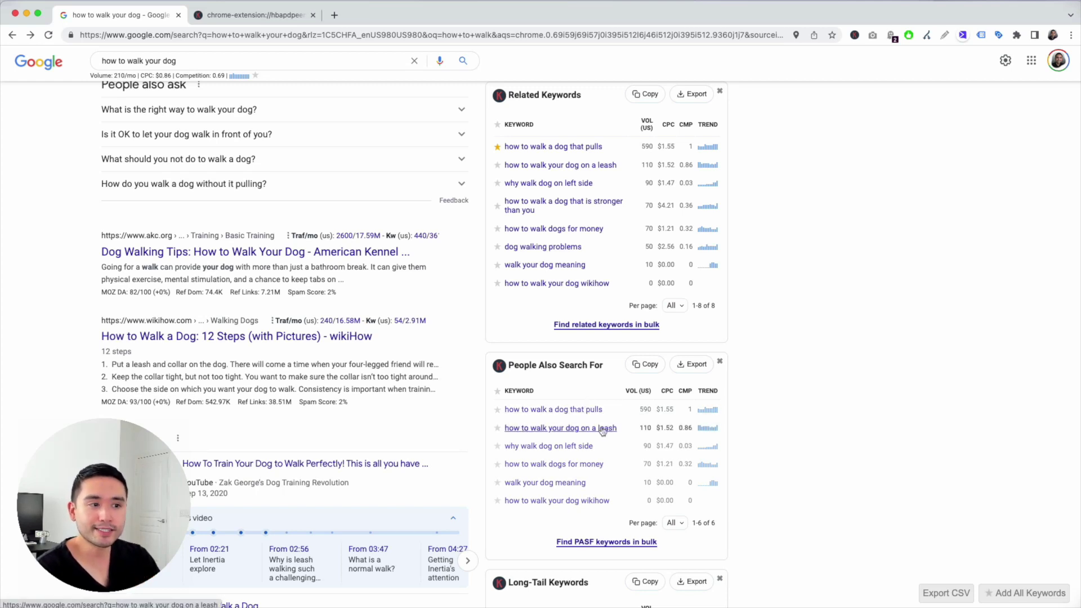
pyautogui.click(497, 428)
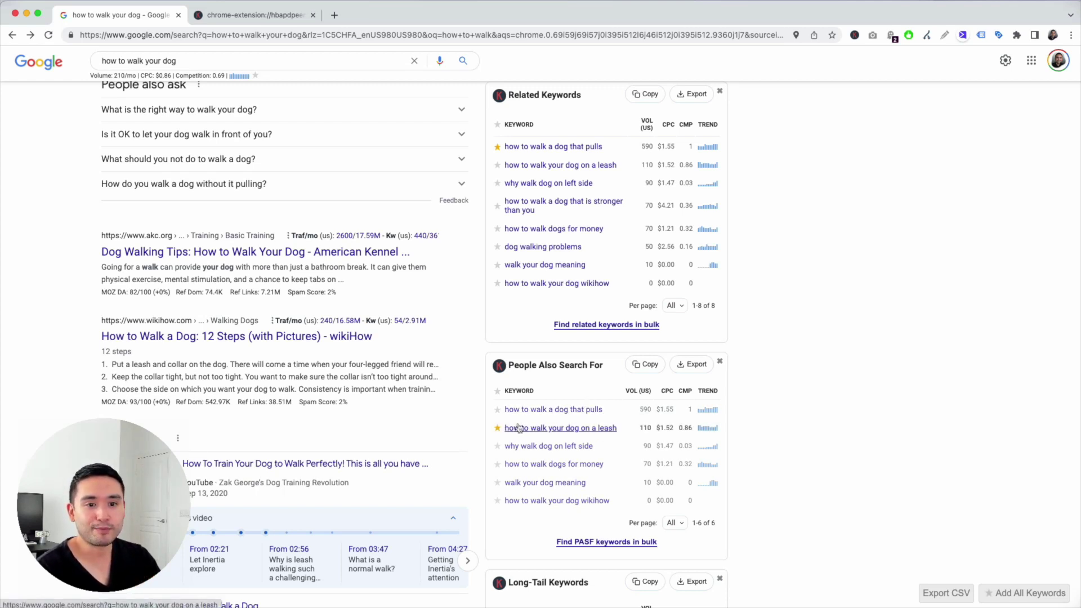
# - Star "how hot is too hot to walk your dog" and "how cold is too cold to walk your dog" in the Long-Tail Keywords list
pyautogui.scroll(-1, 525, 428)
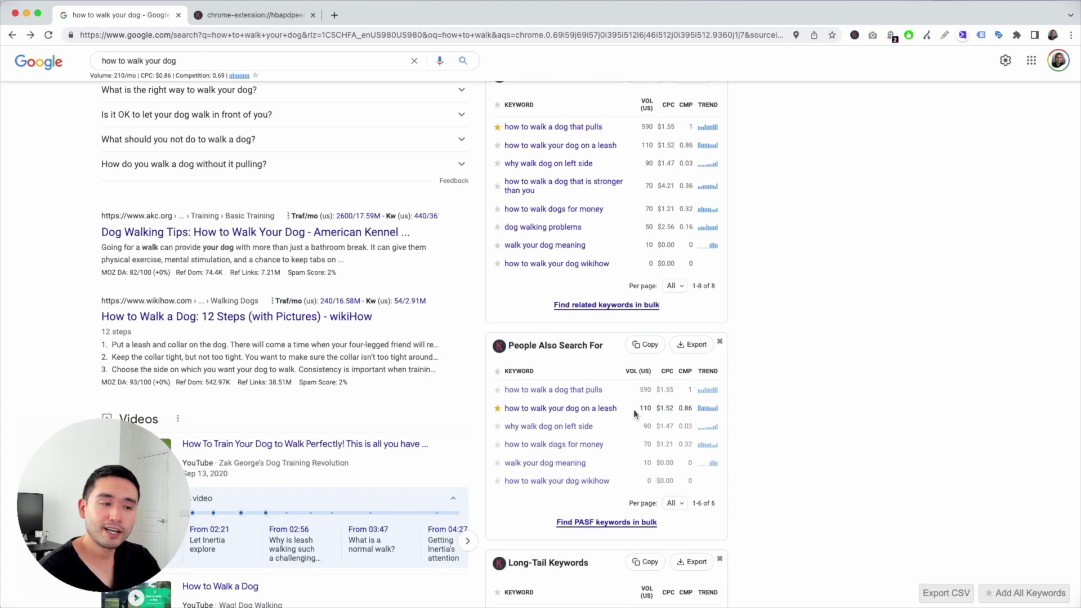
pyautogui.scroll(-3, 538, 414)
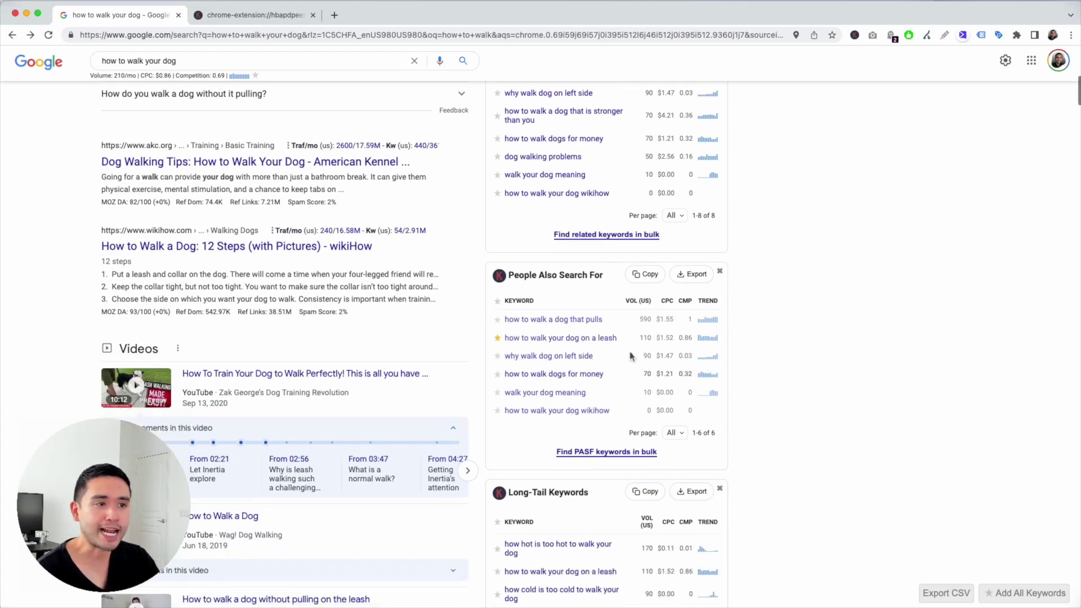
pyautogui.scroll(-5, 629, 357)
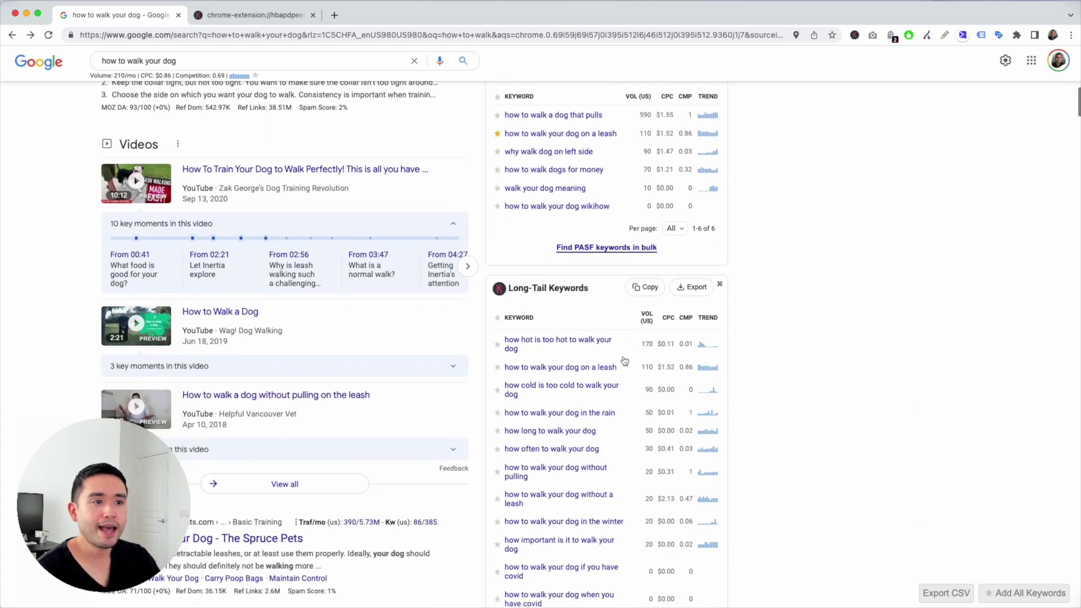
pyautogui.scroll(-2, 625, 360)
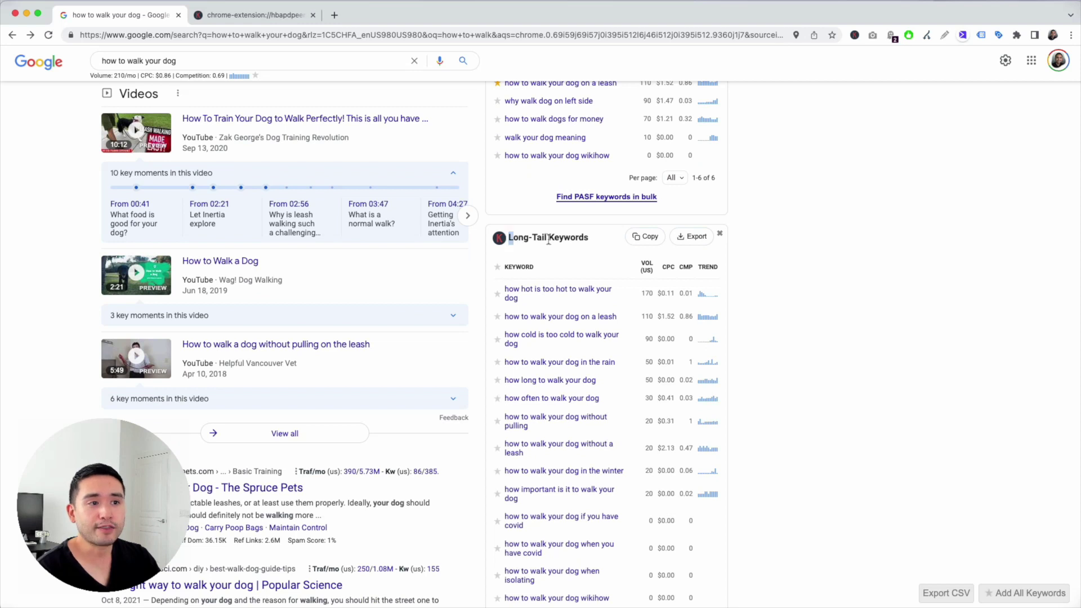
pyautogui.moveTo(549, 239); pyautogui.dragTo(602, 244)
pyautogui.scroll(-2, 597, 243)
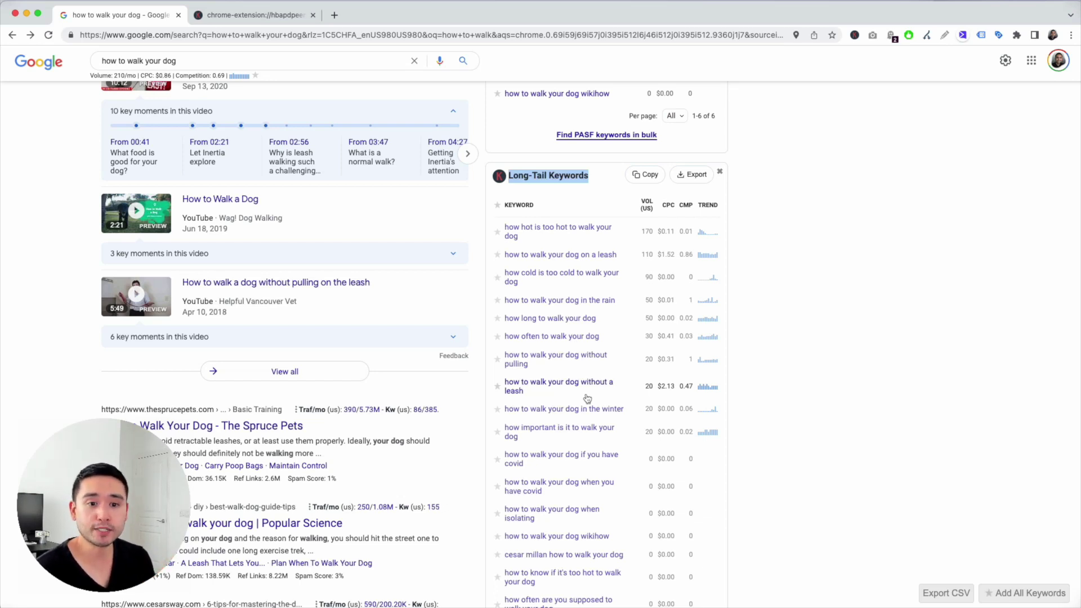
pyautogui.scroll(-2, 538, 248)
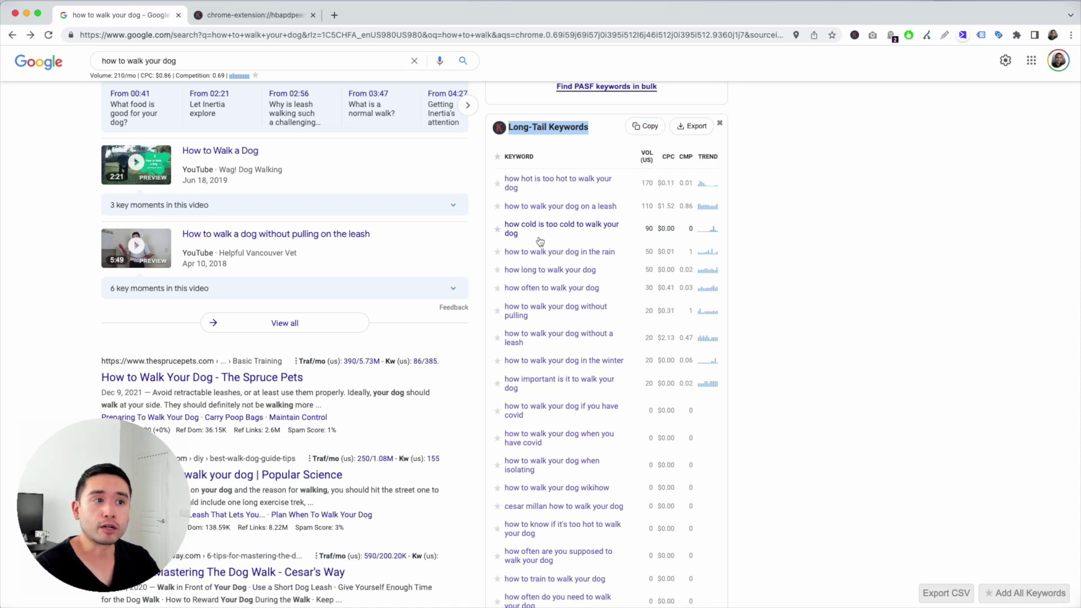
pyautogui.scroll(-1, 567, 262)
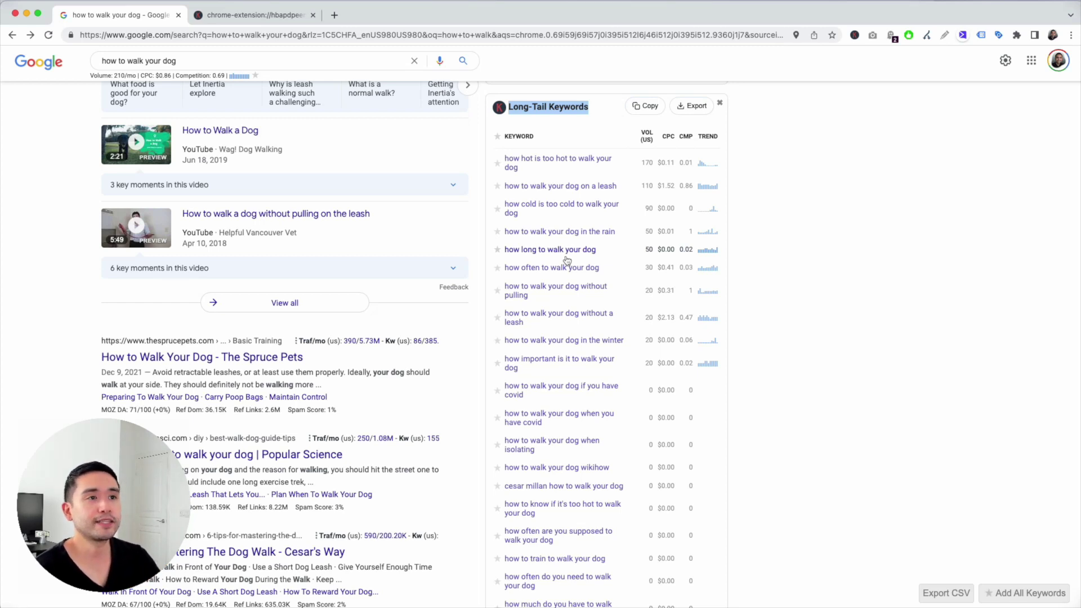
pyautogui.scroll(-1, 549, 220)
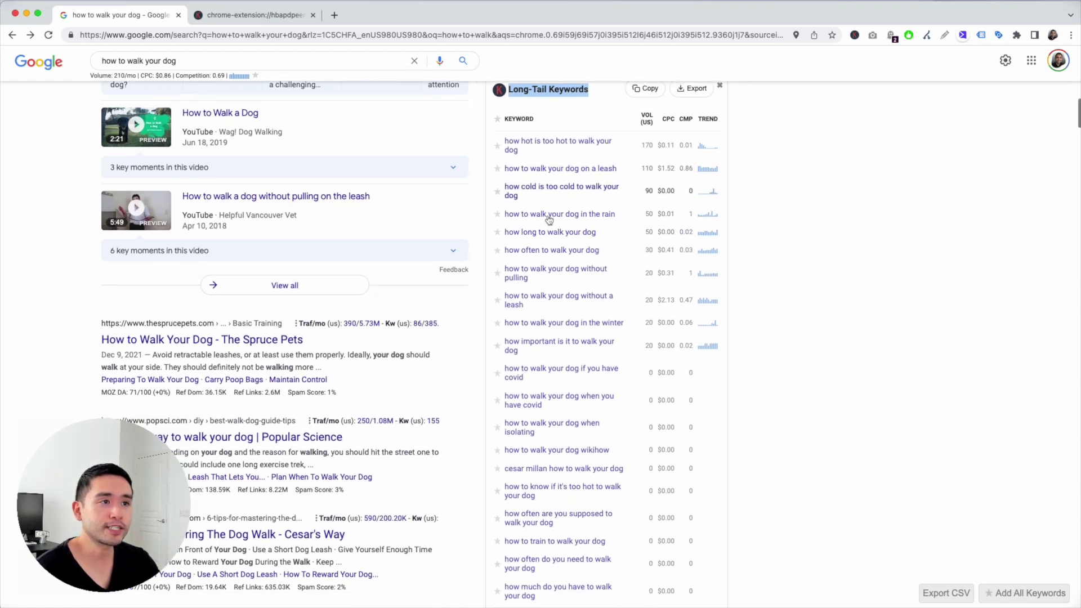
pyautogui.scroll(-1, 535, 164)
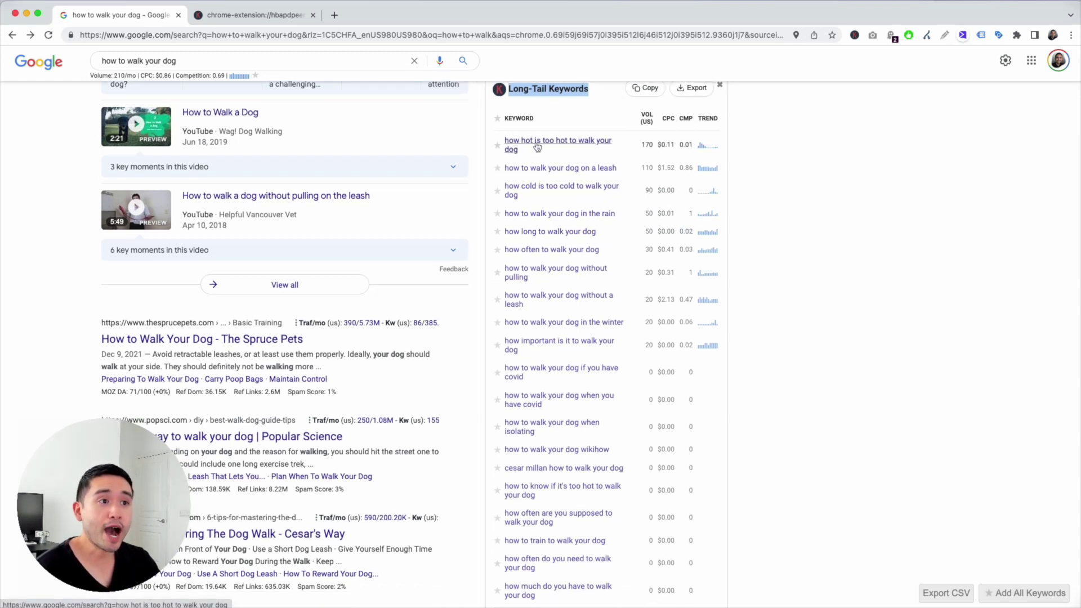
pyautogui.doubleClick(641, 147)
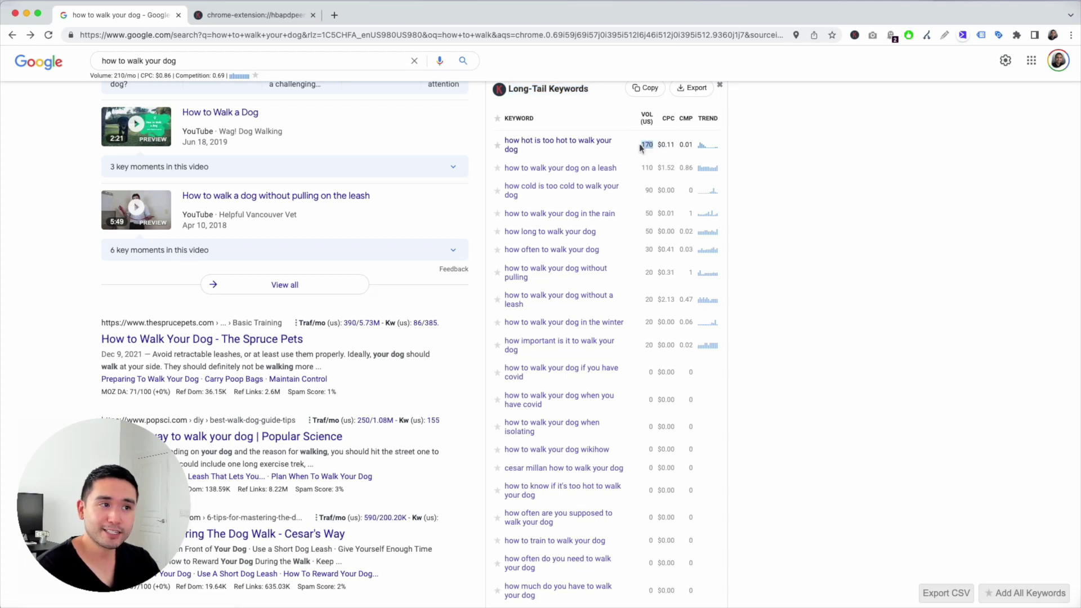
pyautogui.click(497, 146)
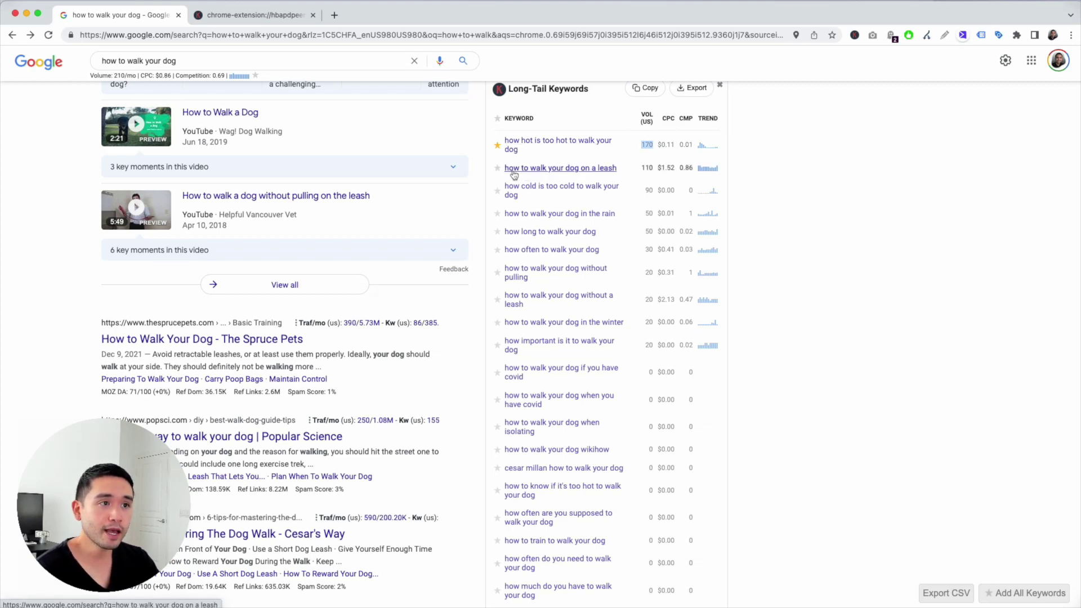
pyautogui.scroll(5, 573, 218)
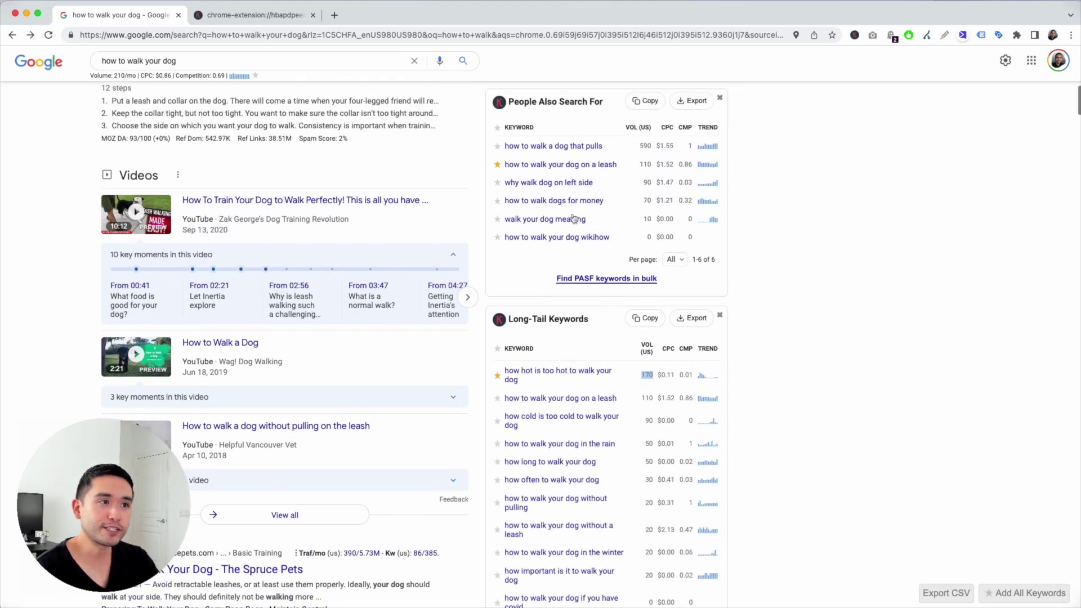
pyautogui.scroll(-2, 582, 363)
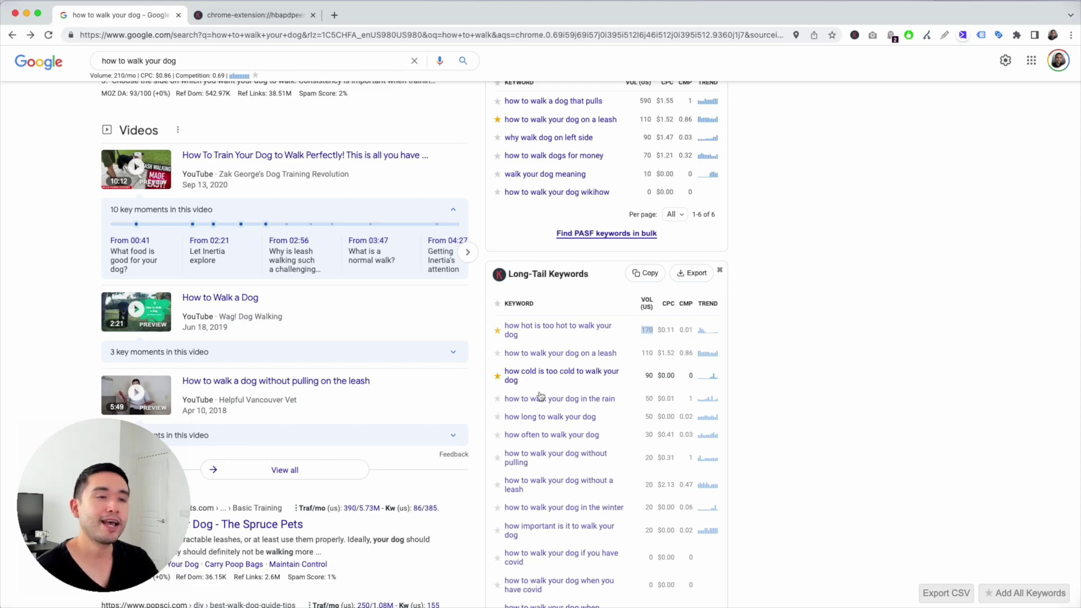
# - Switch to the open Keywords Everywhere results page for "how to walk your dog" and review its long-tail keyword list
pyautogui.scroll(12, 540, 371)
pyautogui.scroll(2, 552, 350)
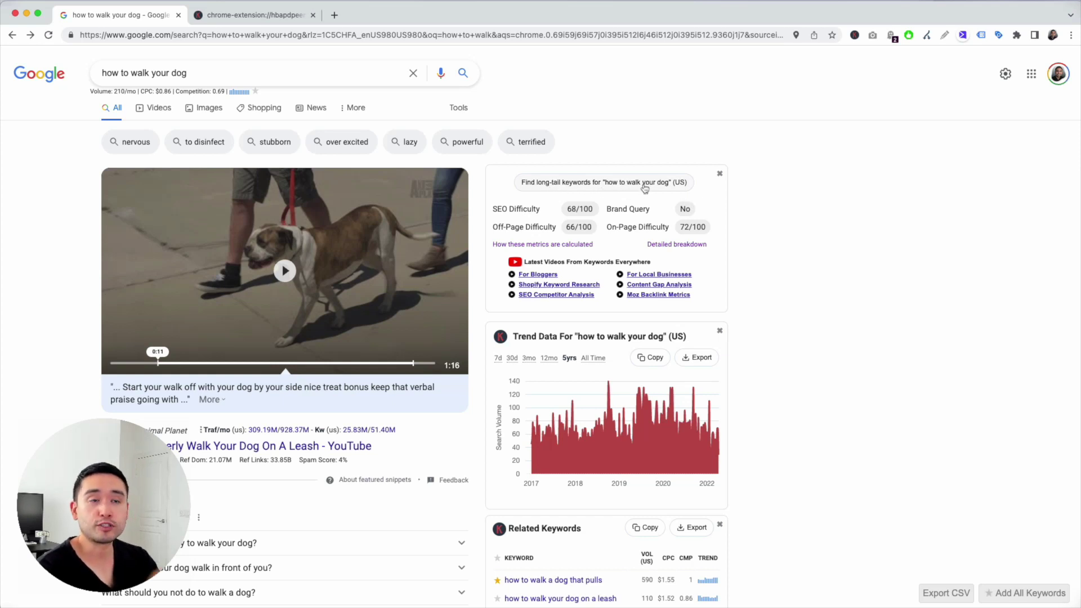
pyautogui.click(209, 15)
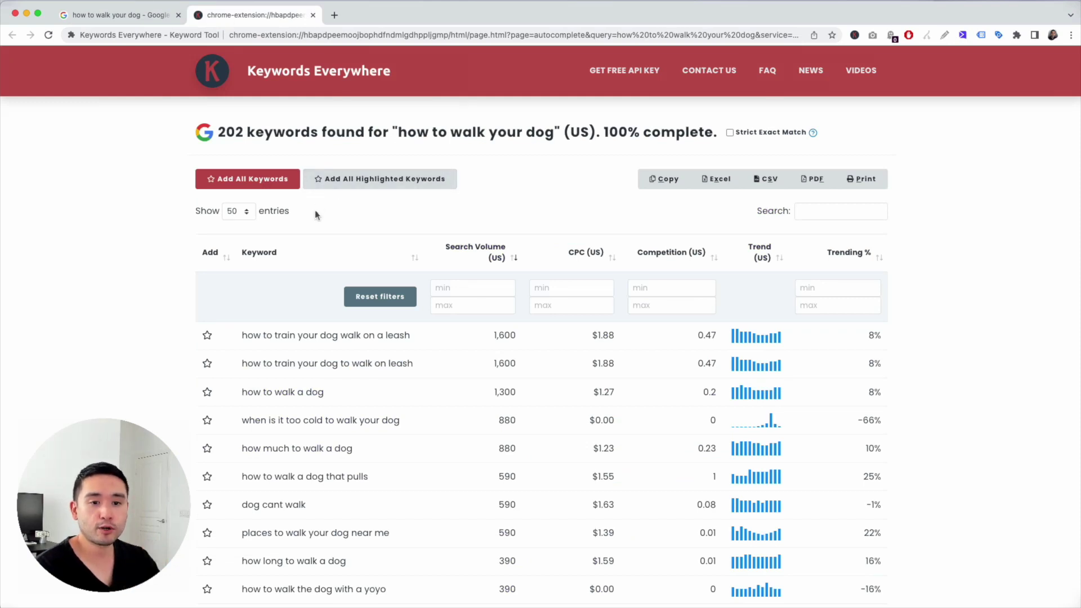
pyautogui.scroll(-5, 316, 298)
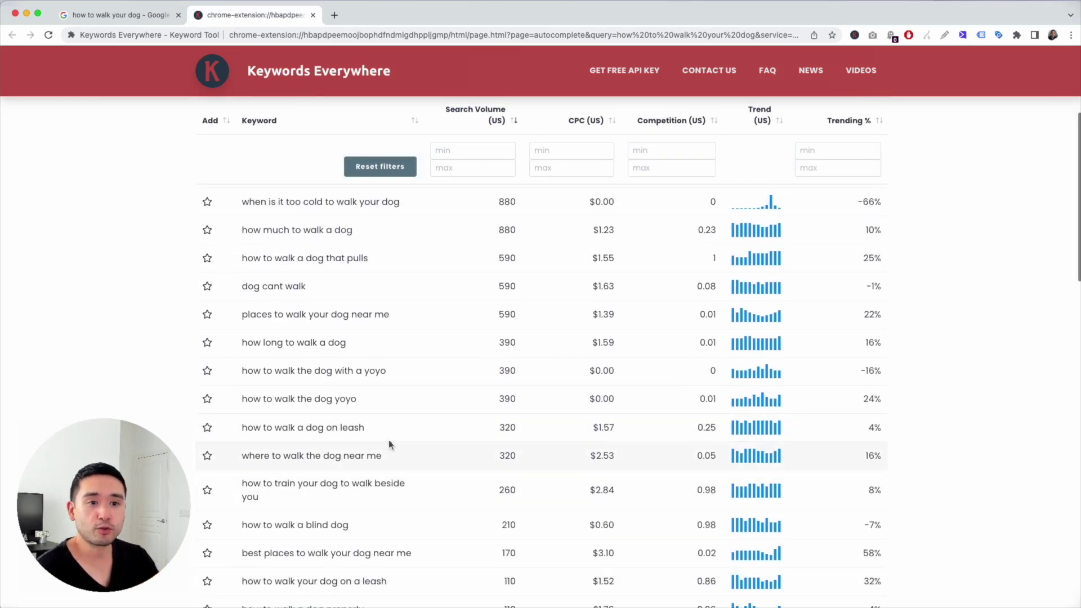
pyautogui.scroll(5, 396, 426)
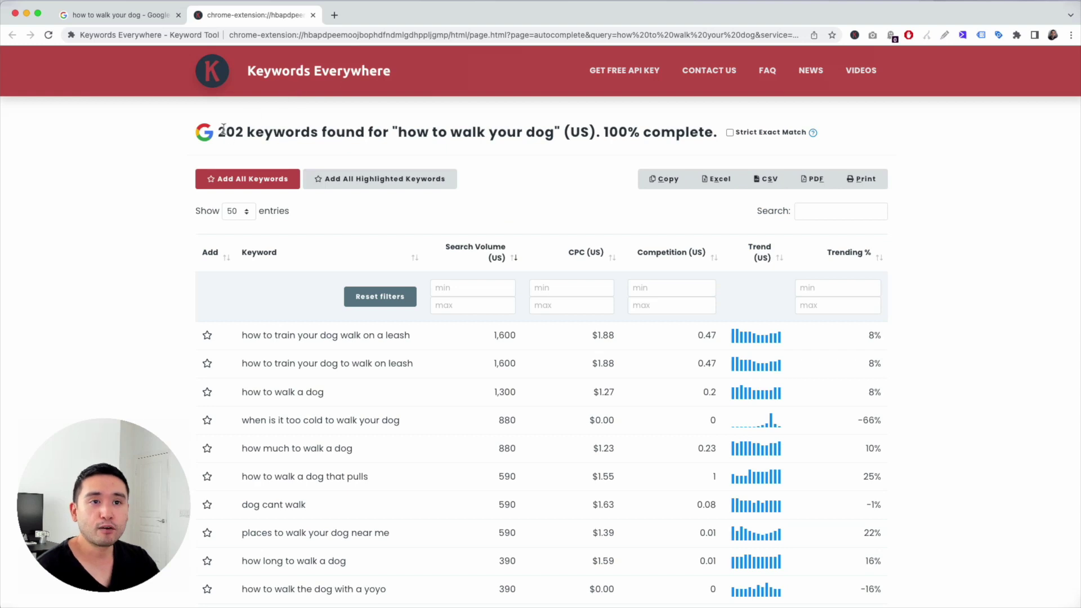
pyautogui.moveTo(219, 130); pyautogui.dragTo(546, 133)
pyautogui.click(471, 157)
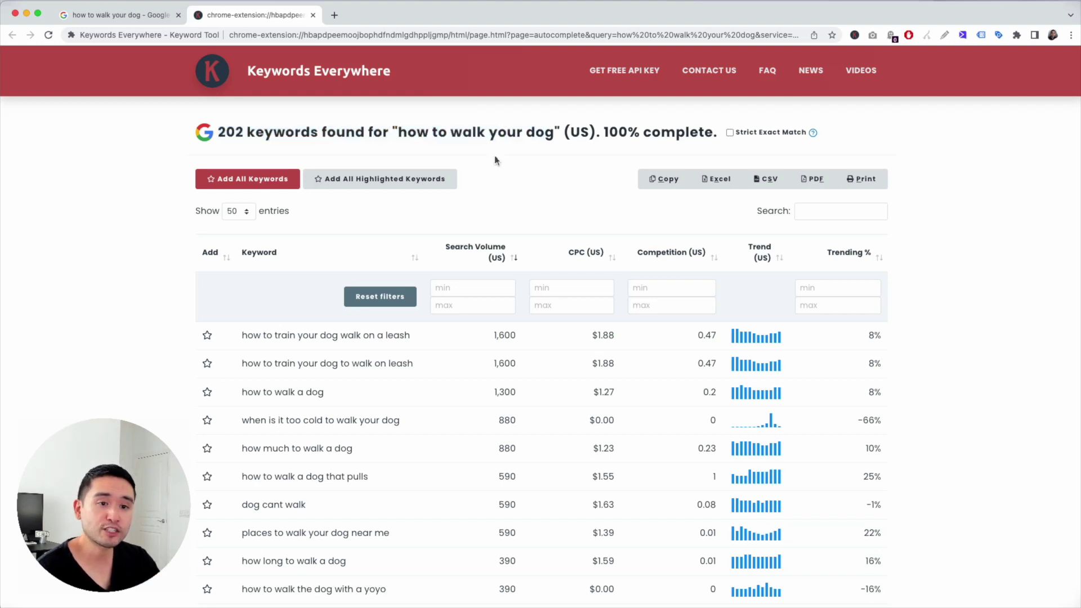
# - Turn on Strict Exact Match for the "how to walk your dog" results and look over the filtered keywords
pyautogui.scroll(-1, 492, 157)
pyautogui.scroll(1, 478, 162)
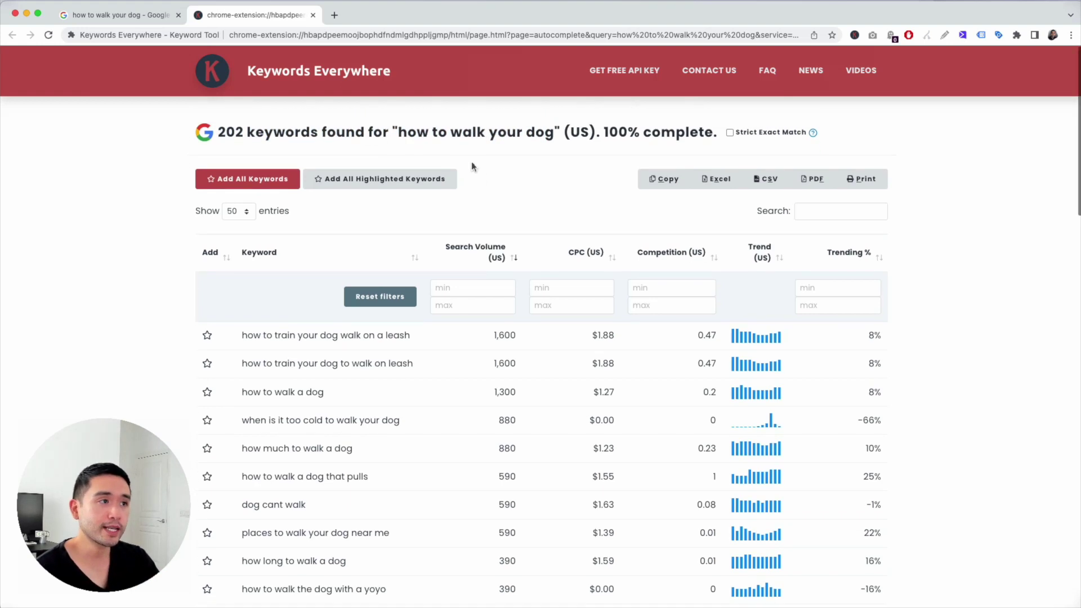
pyautogui.click(729, 134)
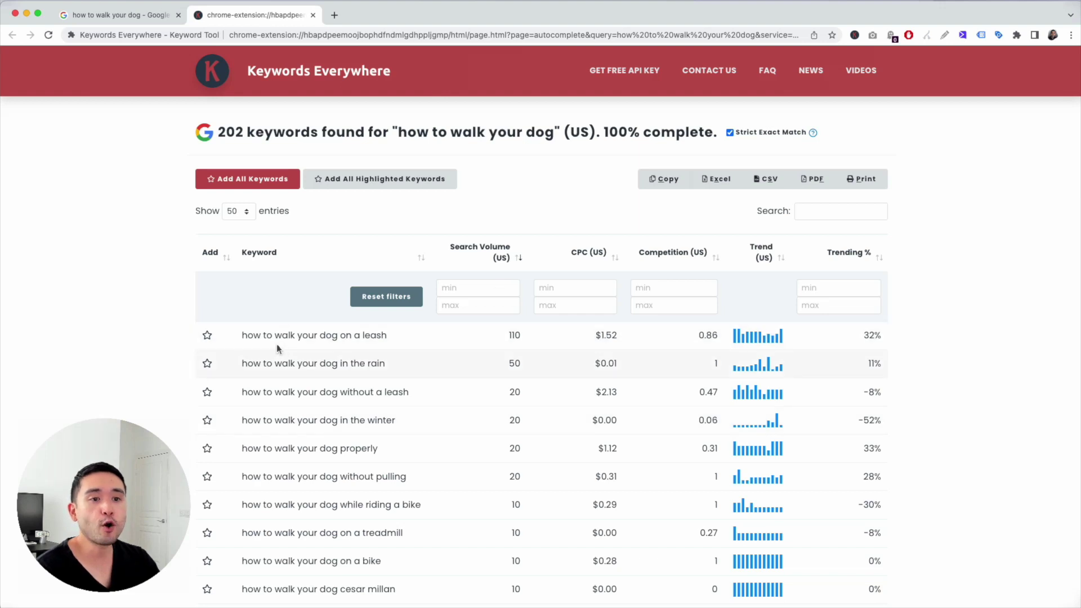
pyautogui.scroll(-4, 309, 376)
pyautogui.scroll(5, 310, 517)
pyautogui.moveTo(398, 133); pyautogui.dragTo(566, 136)
pyautogui.click(549, 136)
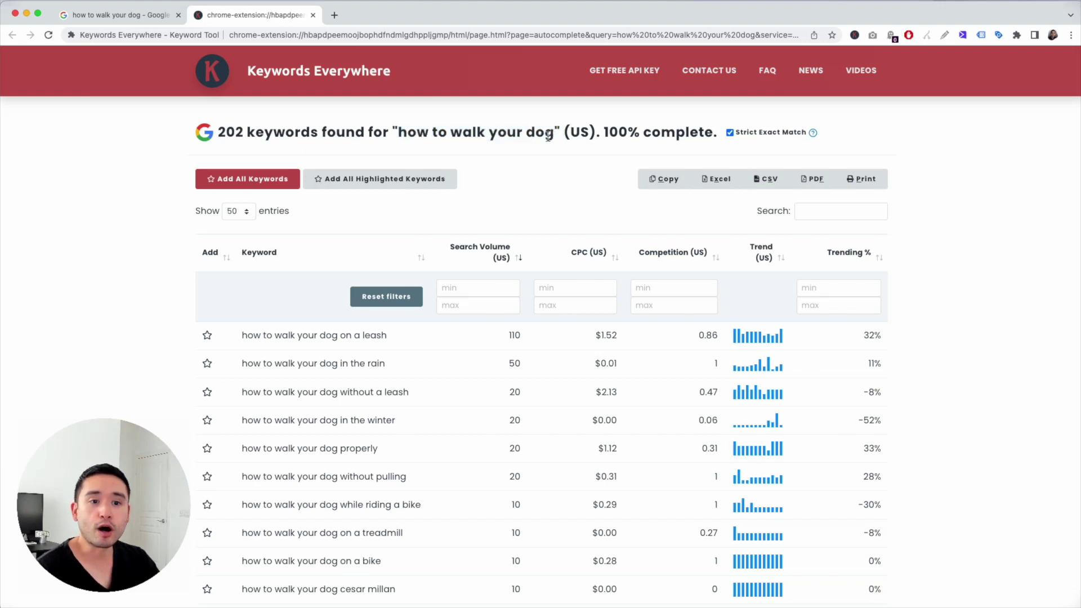
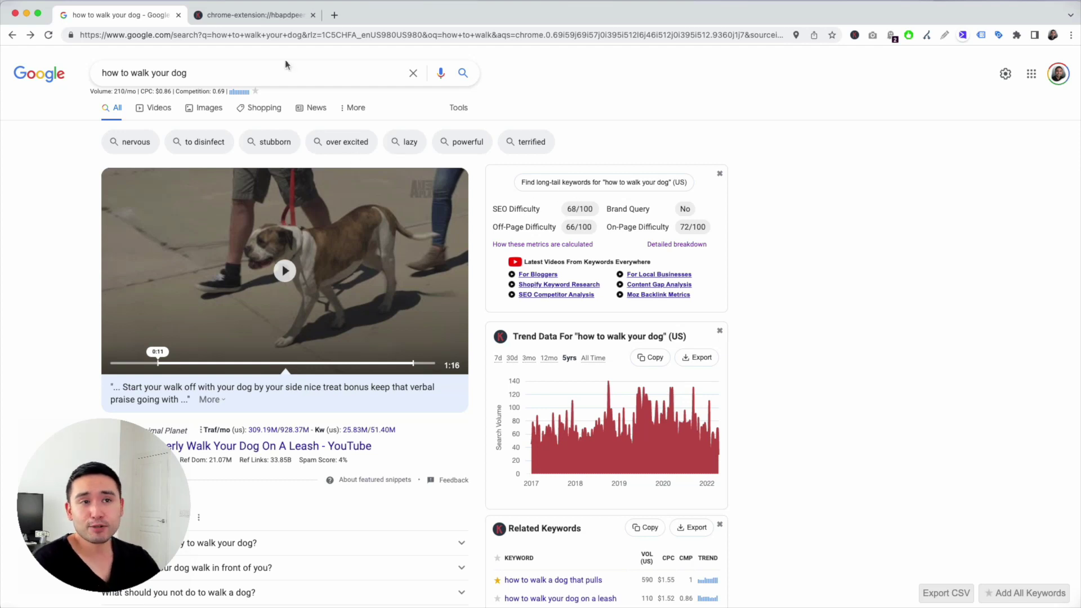
# - Return to the Keywords Everywhere results page, restrict the list to strict exact matches and review the remaining keywords
pyautogui.click(254, 17)
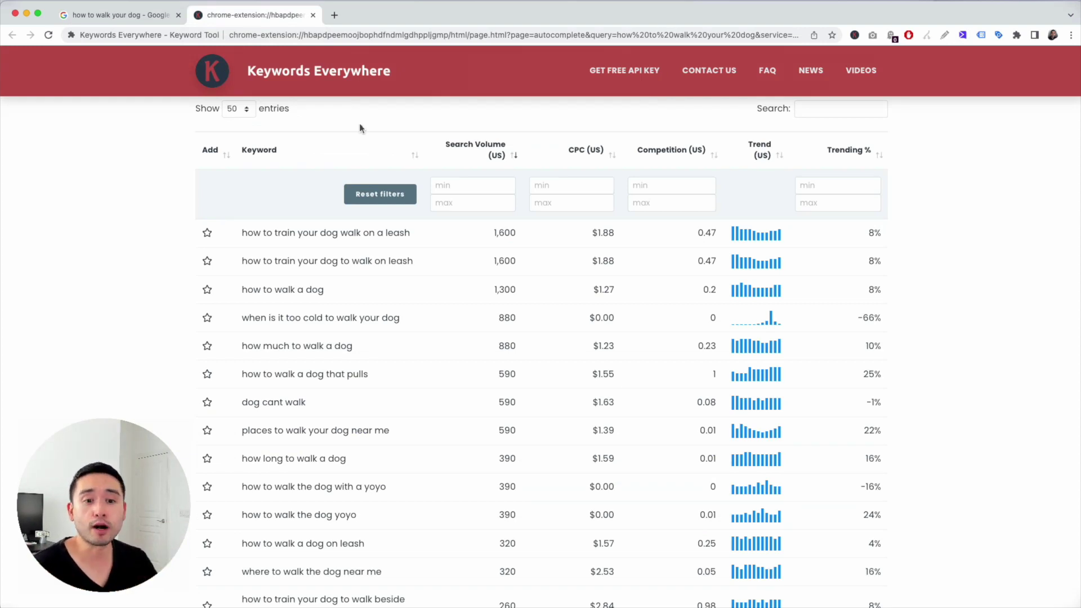
pyautogui.scroll(3, 495, 249)
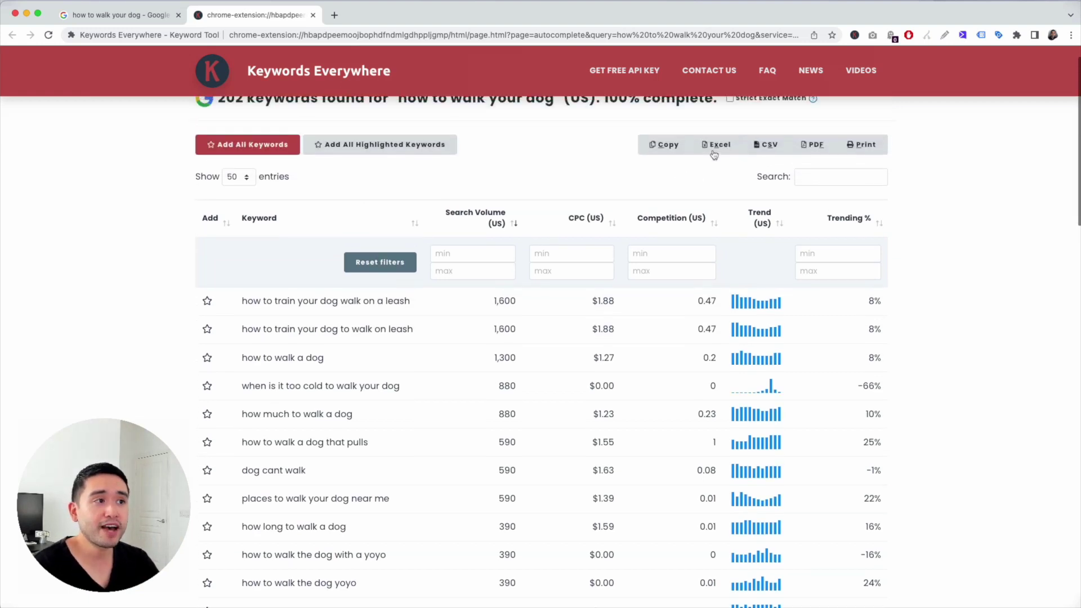
pyautogui.click(737, 116)
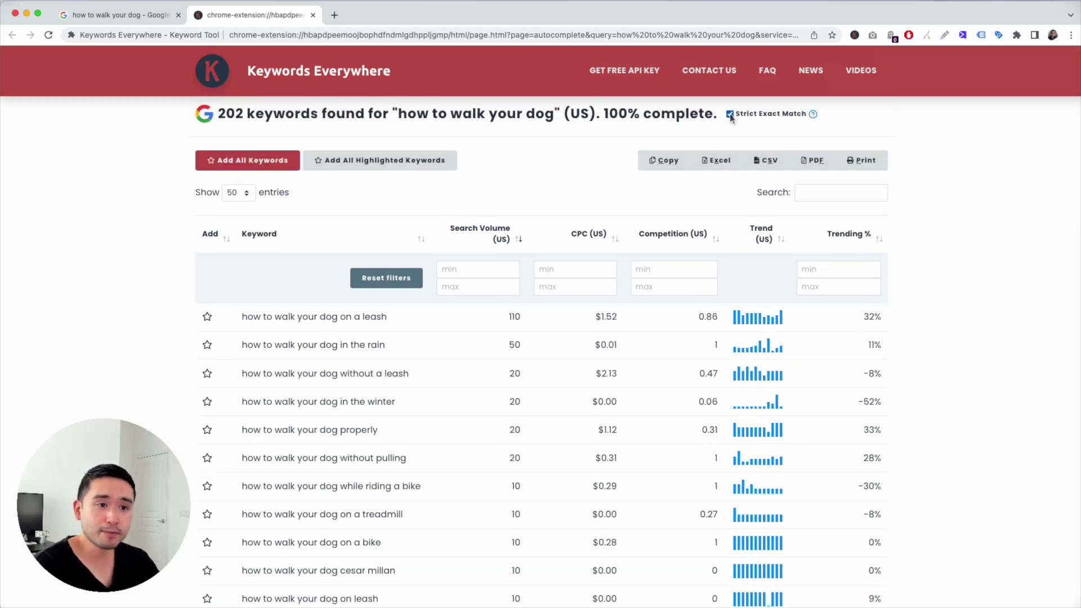
pyautogui.scroll(-1, 371, 315)
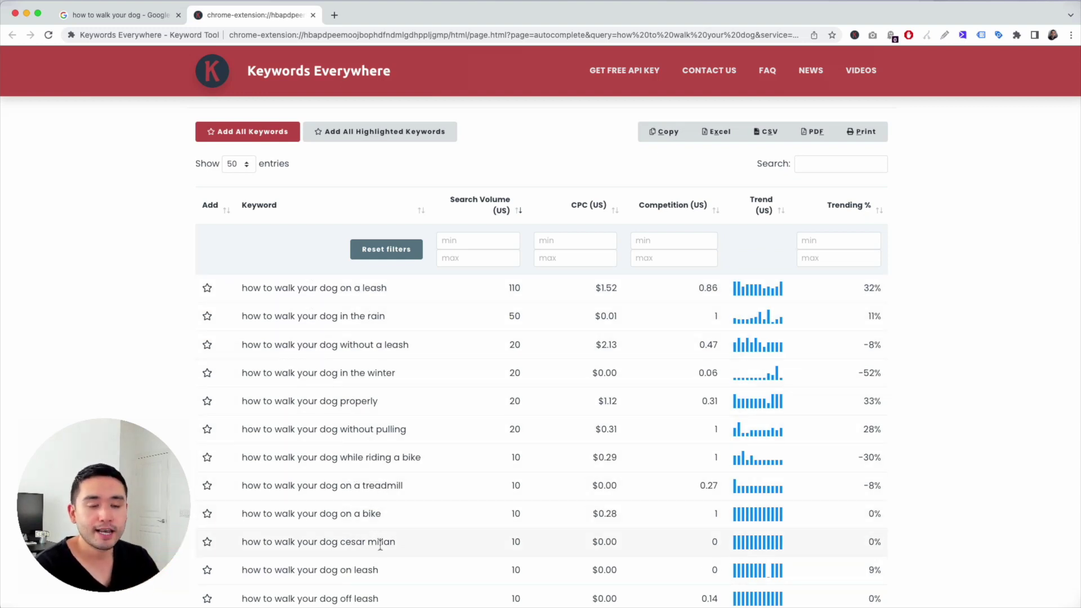
pyautogui.scroll(2, 366, 451)
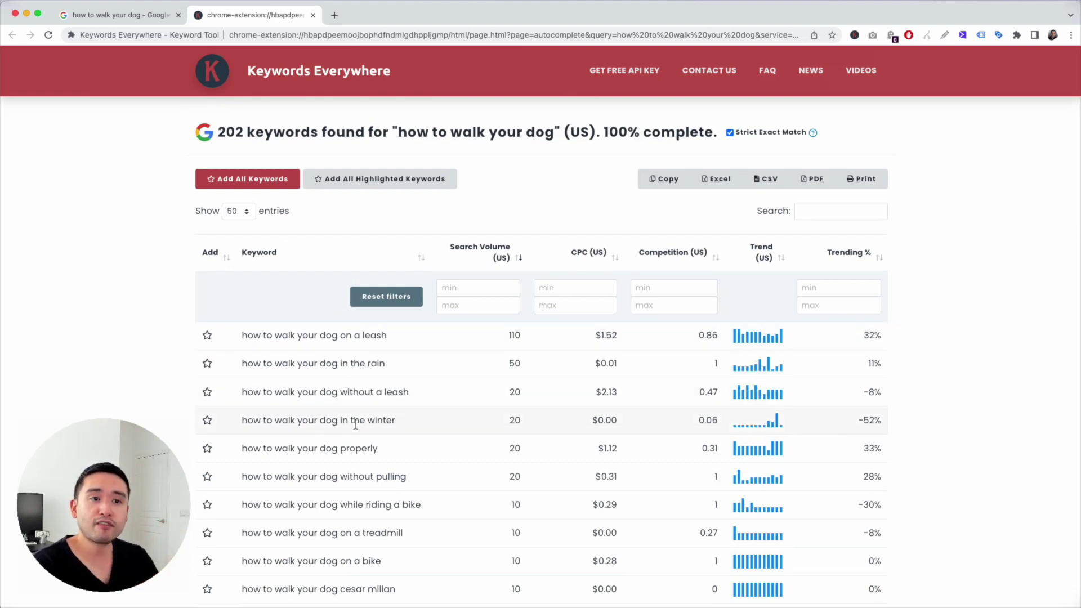
pyautogui.scroll(-1, 325, 555)
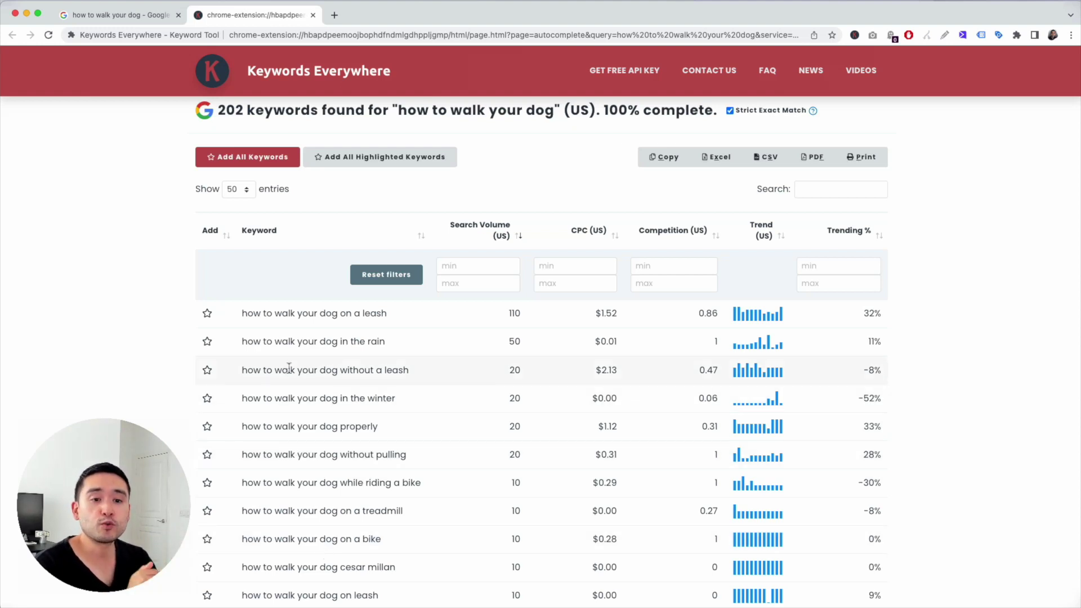
pyautogui.scroll(-5, 293, 378)
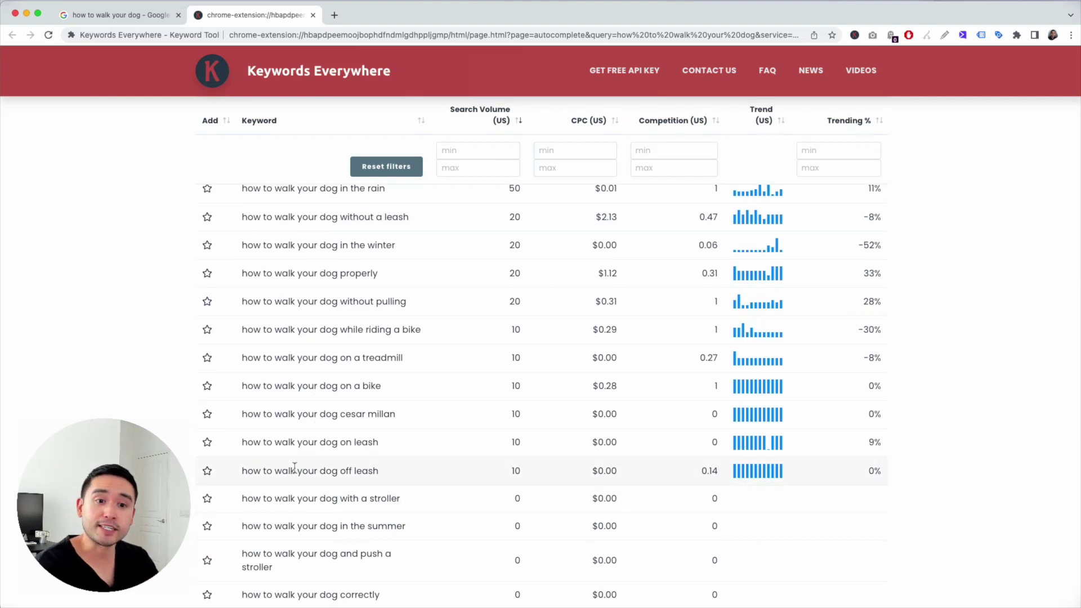
pyautogui.scroll(5, 295, 468)
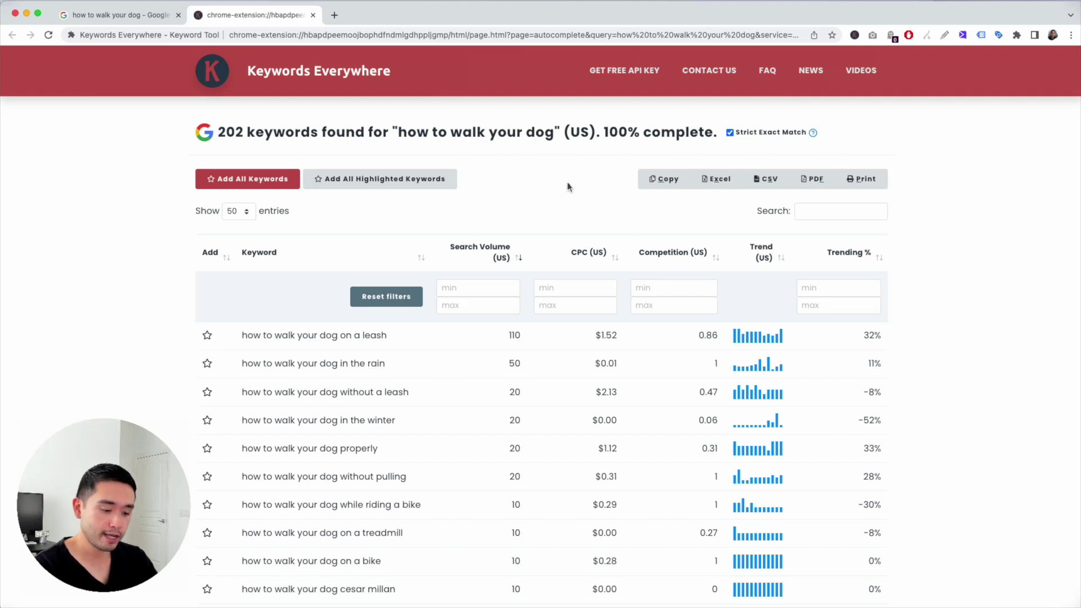
# - Find and highlight every occurrence of "how to walk your dog" on the results page
pyautogui.press('super+f')
pyautogui.write('how to ')
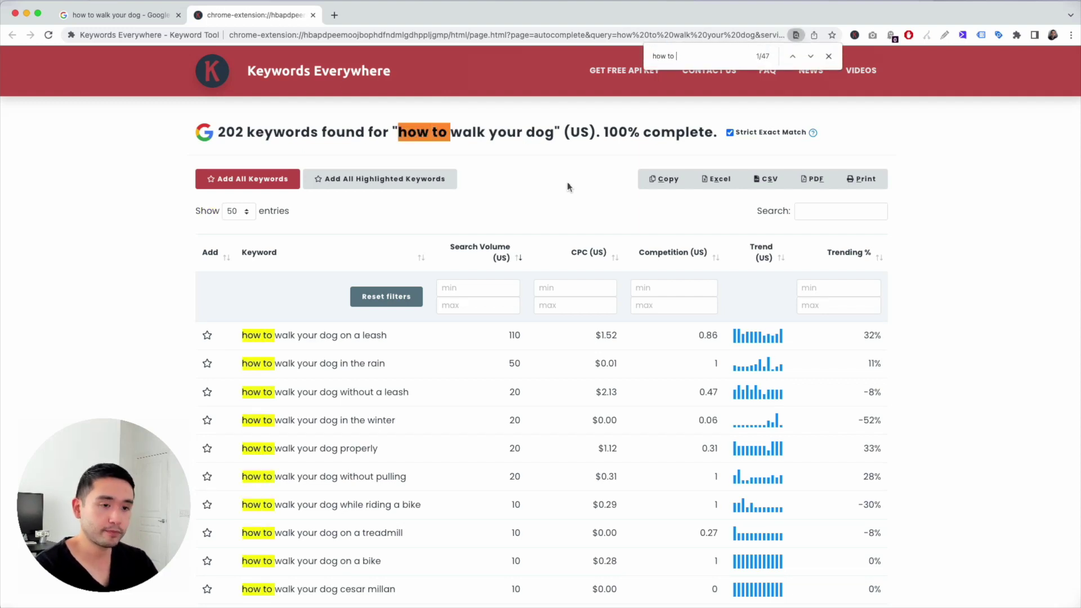
pyautogui.write('walk your ')
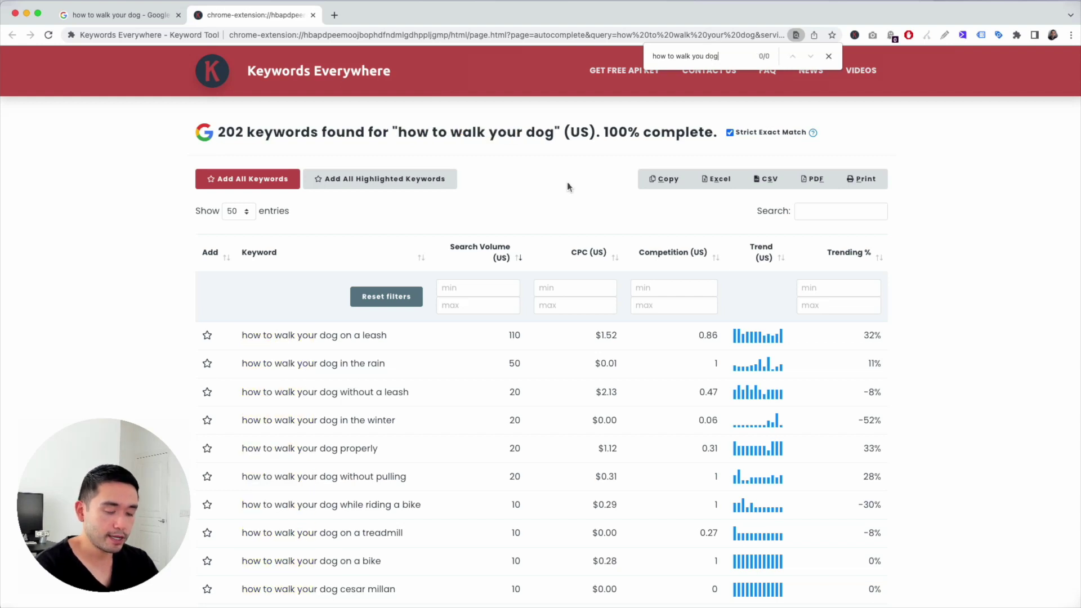
pyautogui.write('do')
pyautogui.press('BackSpace')
pyautogui.press('BackSpace')
pyautogui.press('BackSpace')
pyautogui.write('r dog')
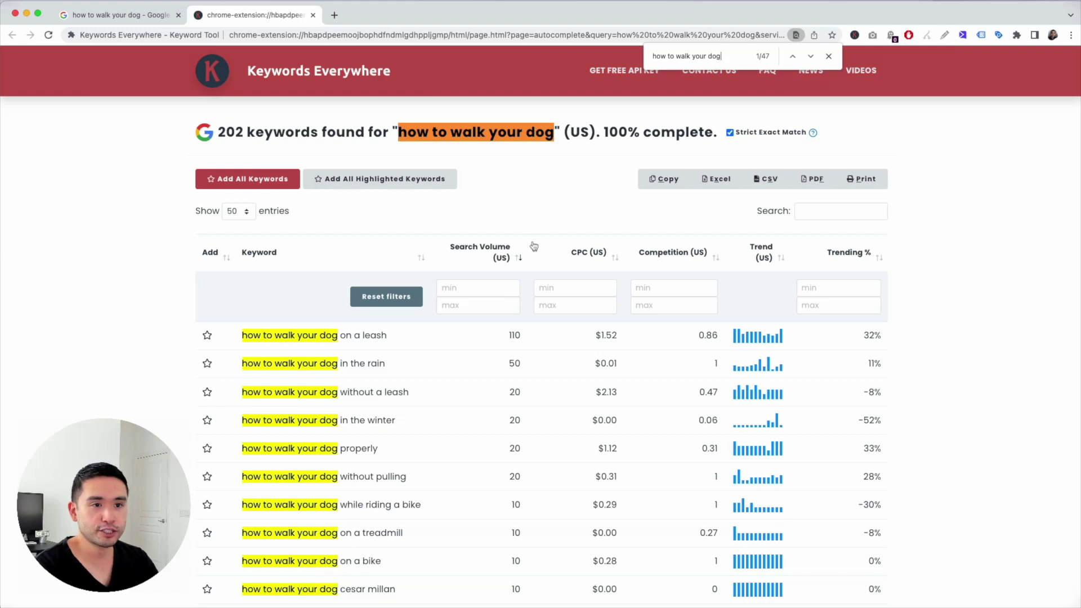
# - Star the "how to walk your dog" keywords ending in on a leash, in the rain, without a leash, in the winter, properly and without pulling
pyautogui.scroll(-1, 311, 405)
pyautogui.scroll(-3, 311, 406)
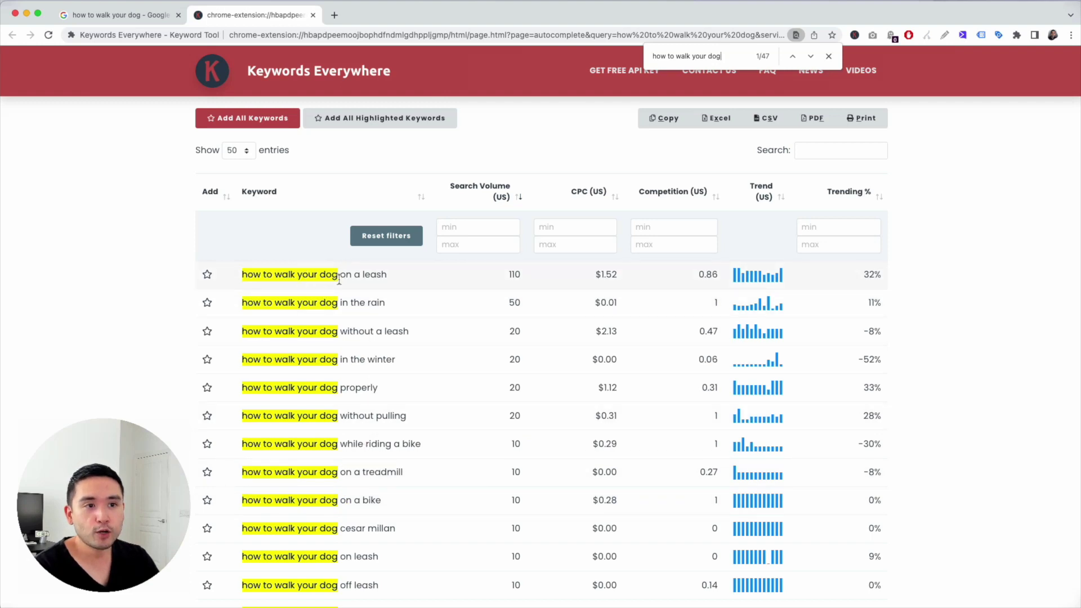
pyautogui.click(207, 304)
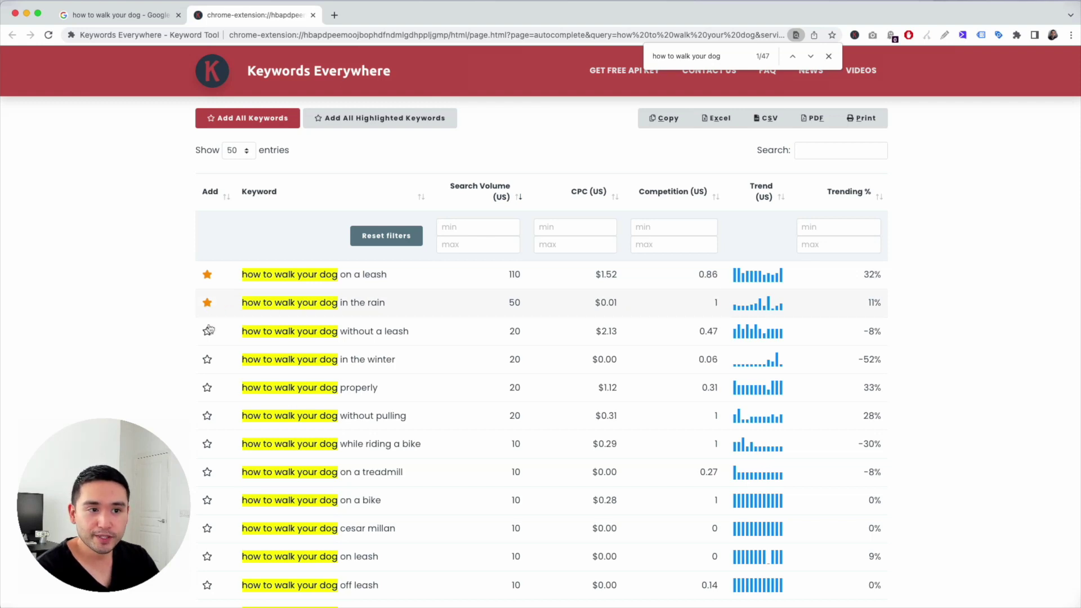
pyautogui.click(207, 332)
pyautogui.click(208, 360)
pyautogui.click(207, 386)
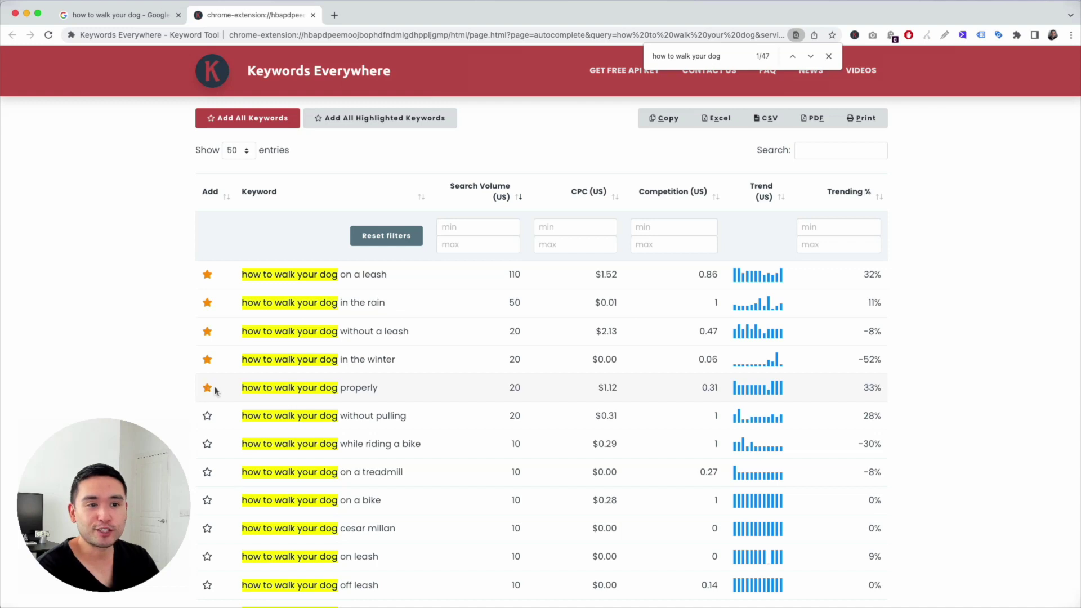
pyautogui.click(207, 417)
# - Examine the rest of the exact-match keyword list, including the zero-volume keywords down to the last entry
pyautogui.scroll(-2, 418, 306)
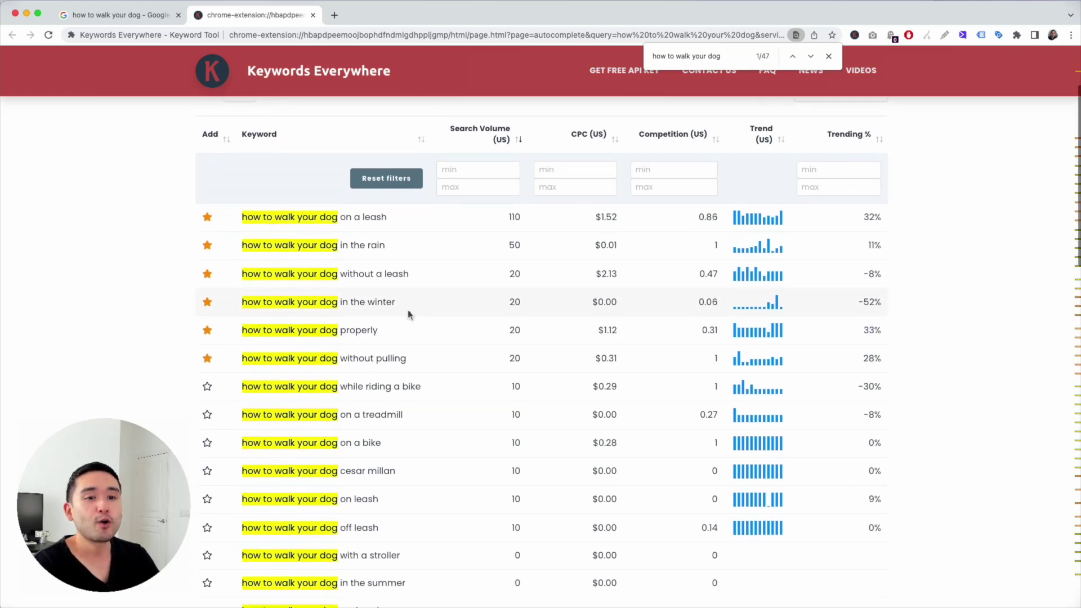
pyautogui.scroll(-3, 408, 313)
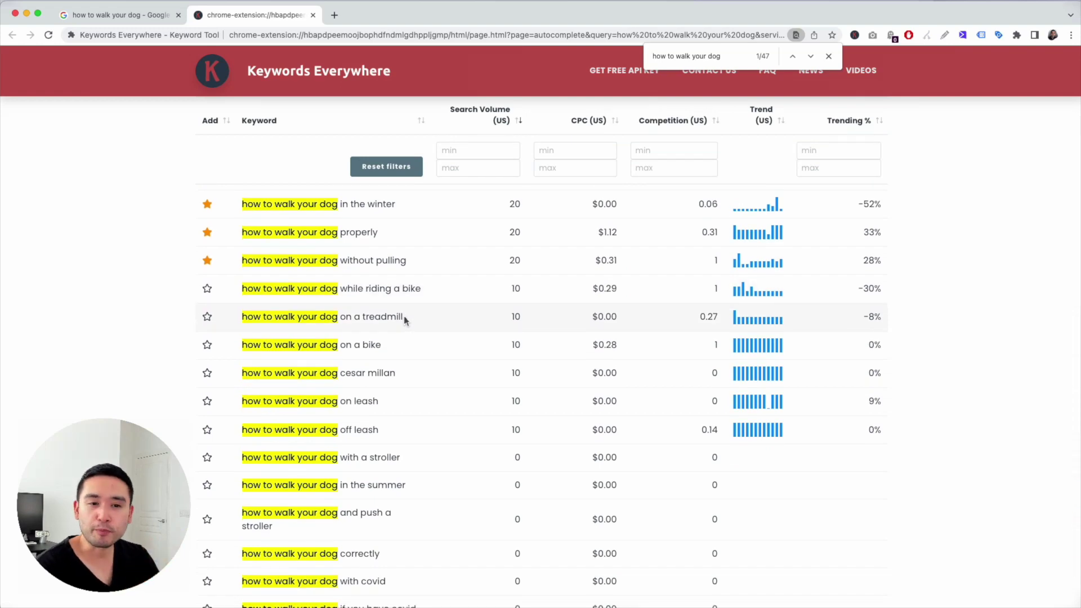
pyautogui.scroll(4, 404, 316)
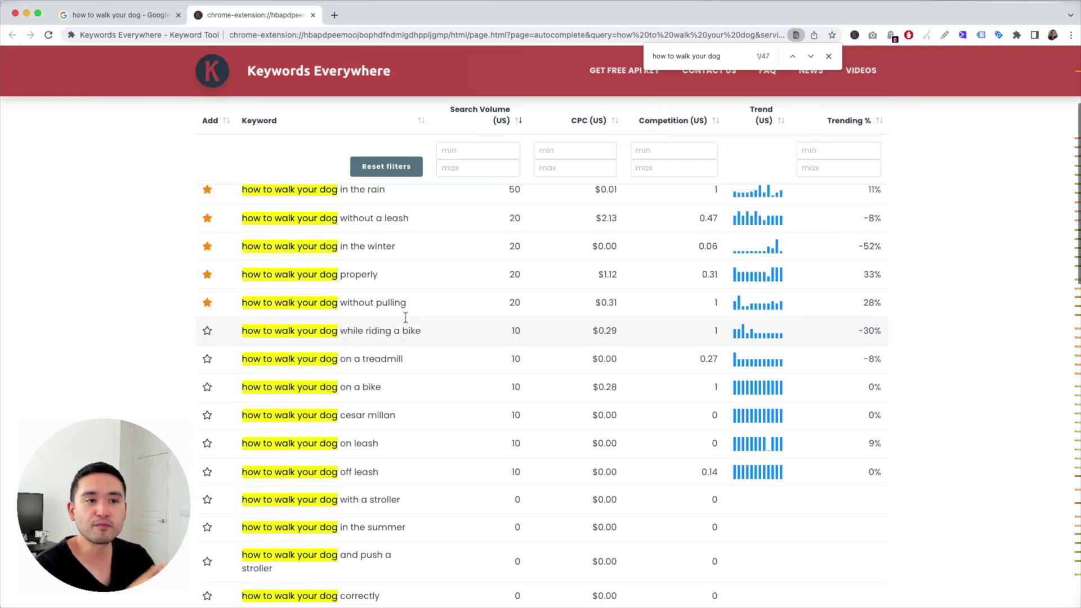
pyautogui.scroll(2, 403, 320)
pyautogui.scroll(-15, 403, 318)
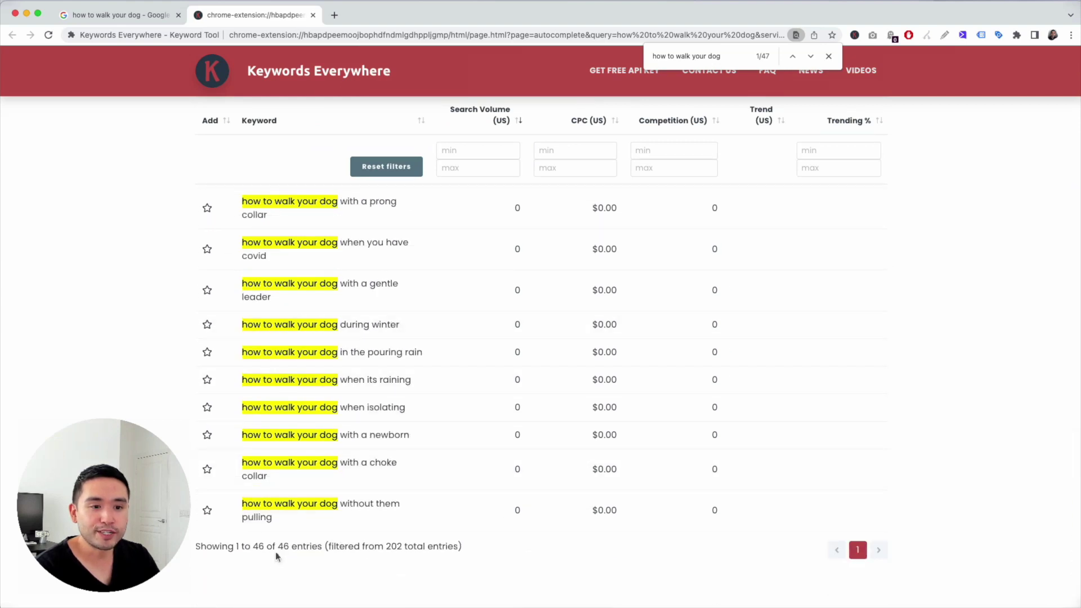
pyautogui.scroll(7, 345, 514)
pyautogui.scroll(17, 343, 513)
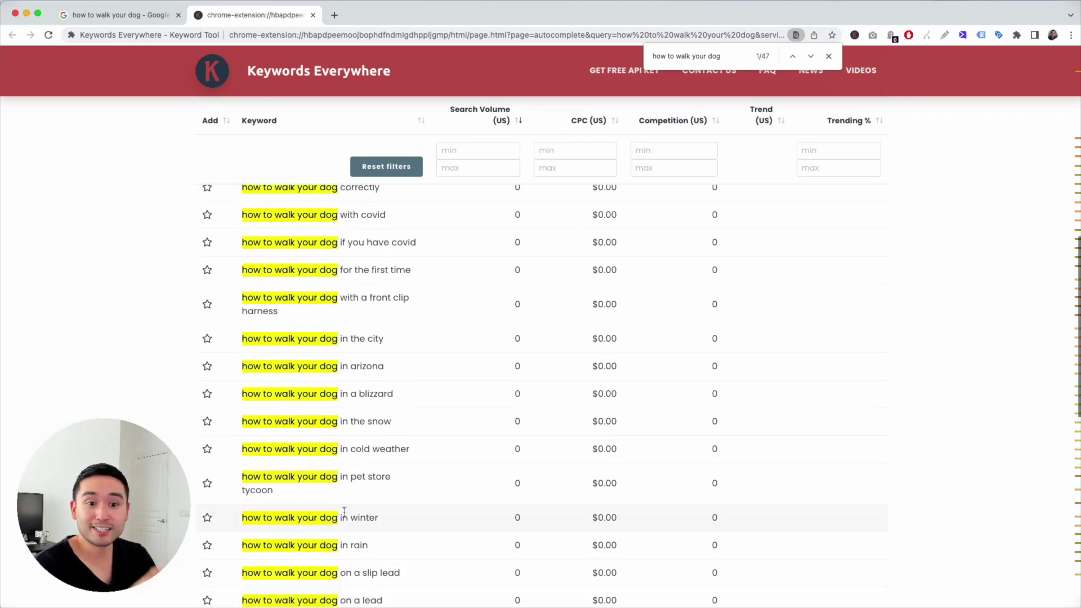
pyautogui.scroll(1, 350, 476)
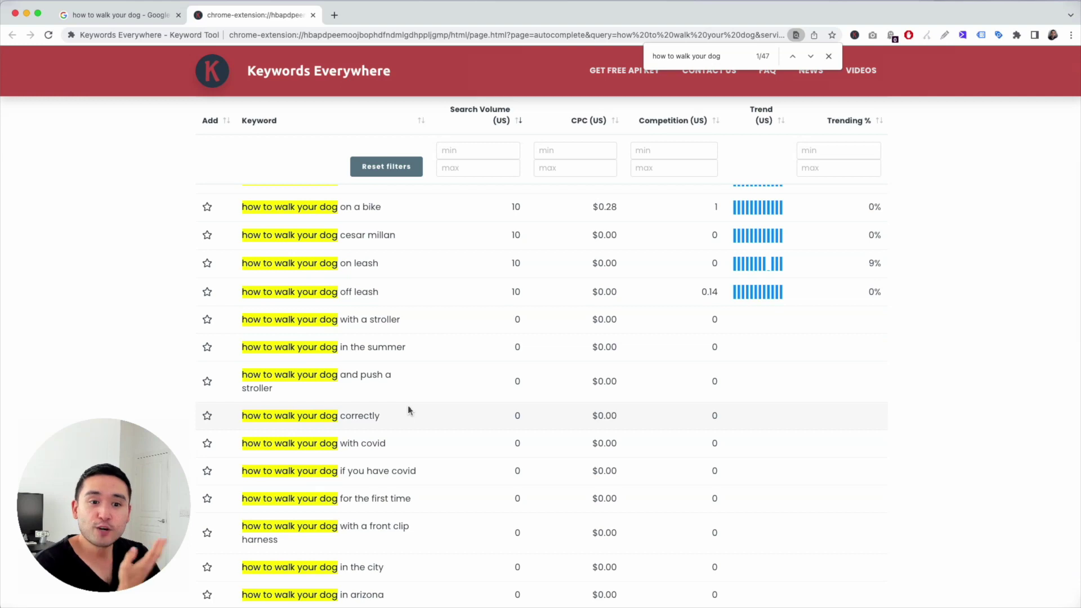
pyautogui.scroll(5, 407, 408)
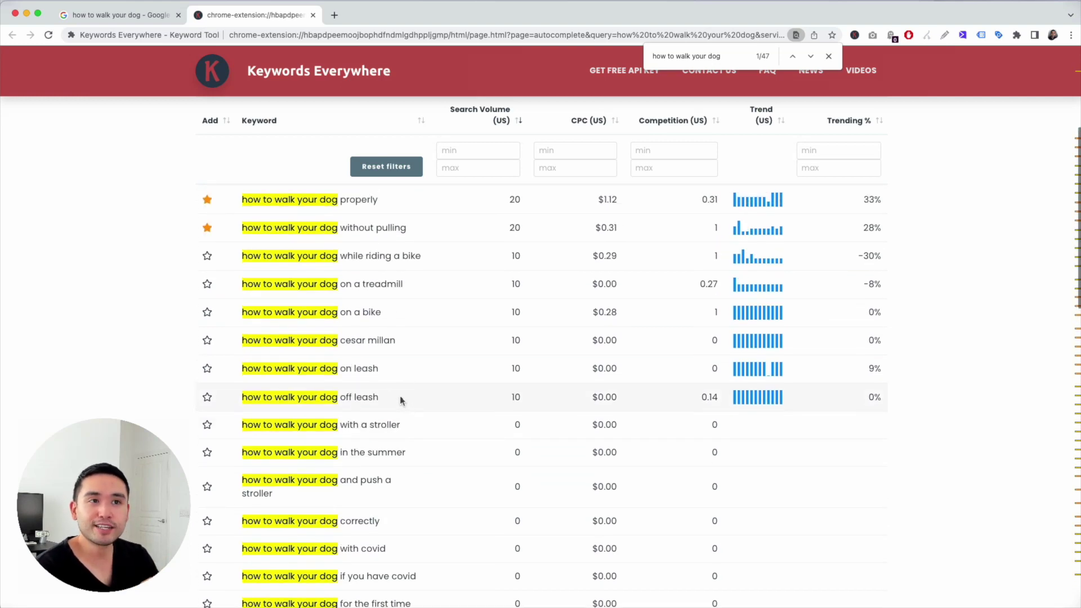
pyautogui.scroll(2, 406, 400)
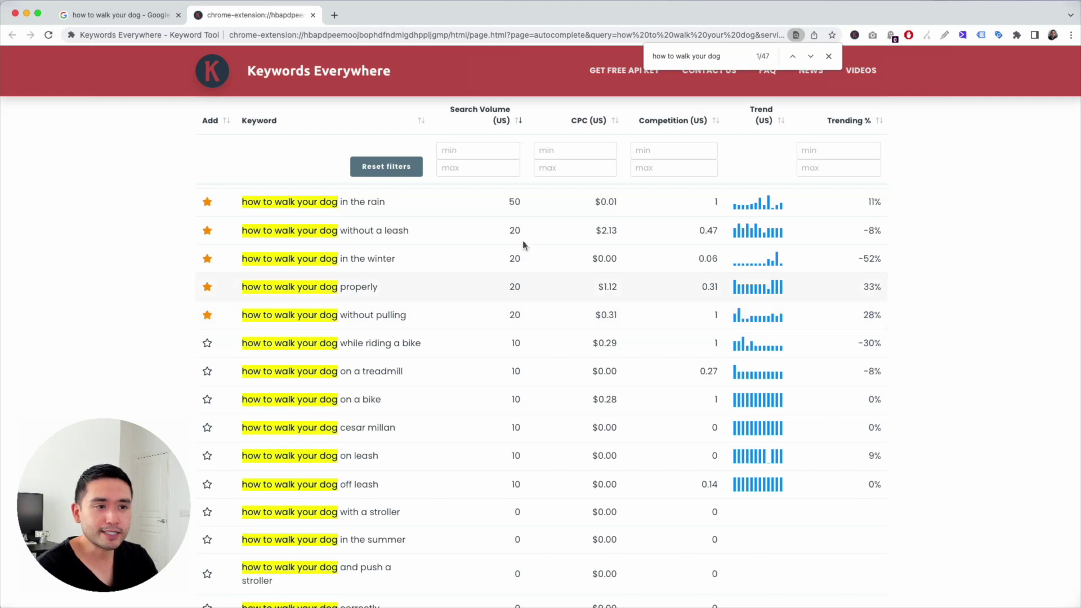
# - Star the keyword "how to walk your dog while riding a bike" in the exact-match list
pyautogui.scroll(-1, 520, 338)
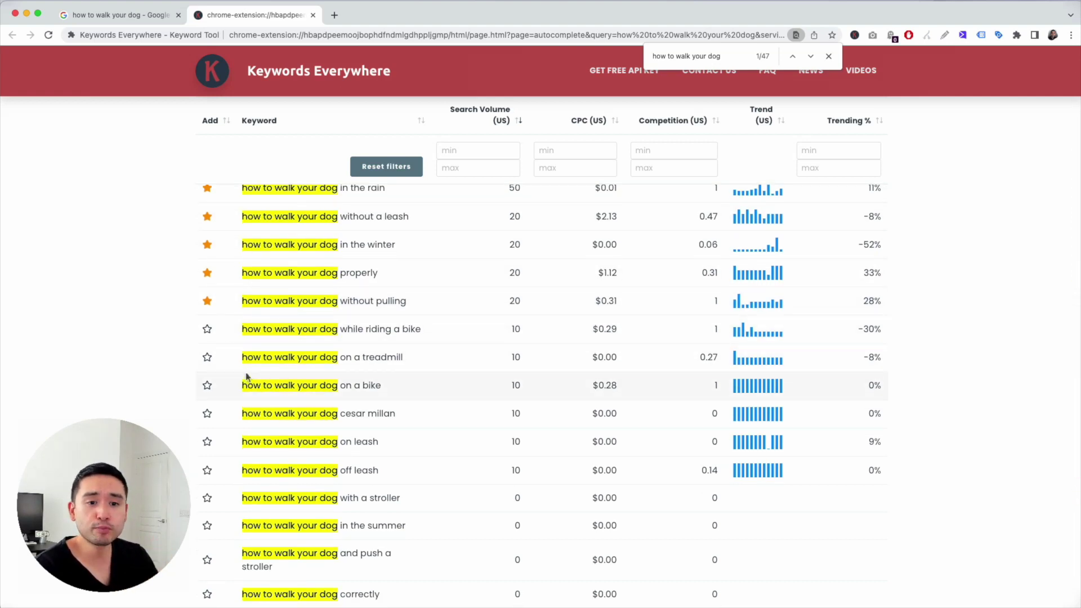
pyautogui.scroll(1, 507, 349)
pyautogui.scroll(-1, 395, 330)
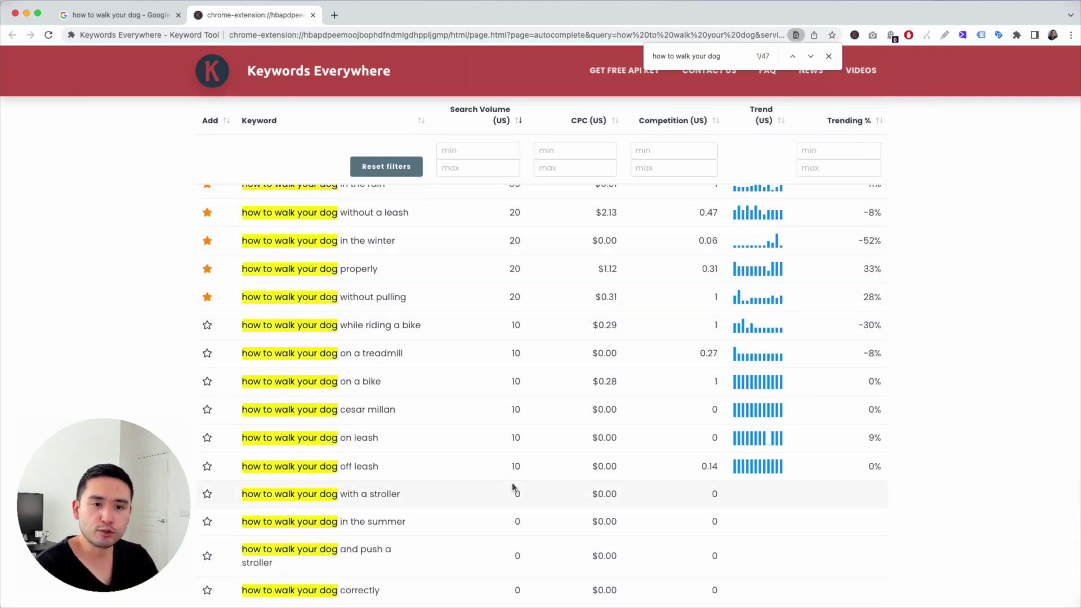
pyautogui.scroll(1, 514, 488)
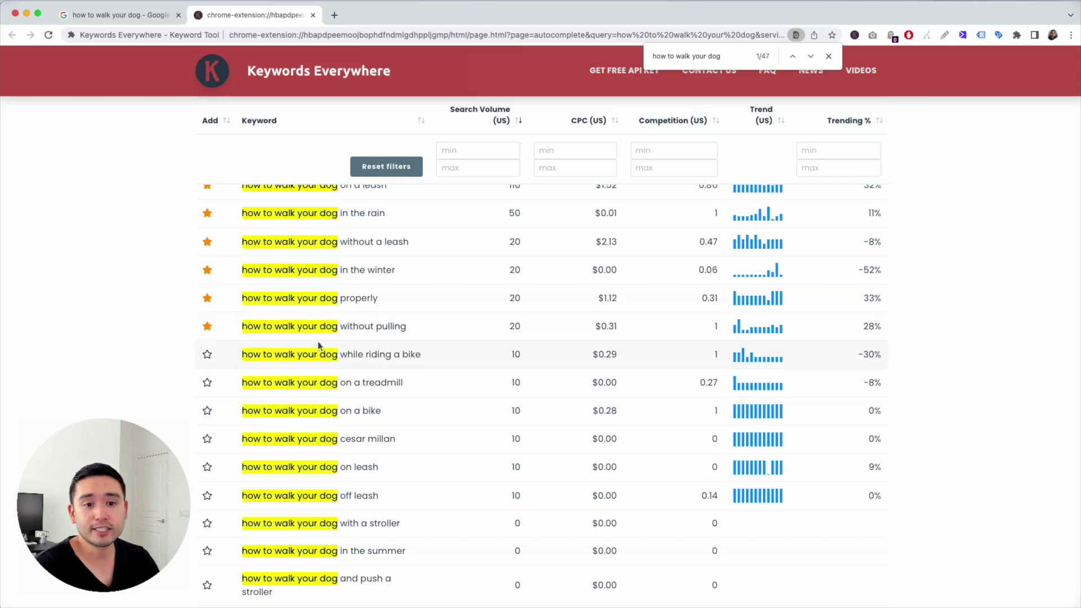
pyautogui.click(207, 355)
pyautogui.scroll(2, 281, 395)
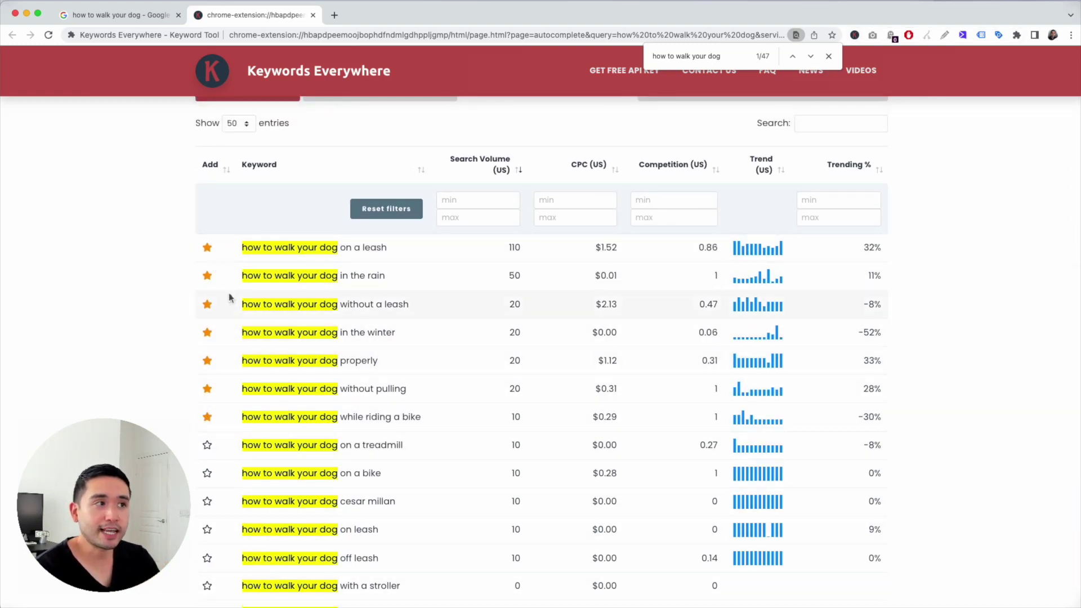
# - Open My Favorite Keywords from the Keywords Everywhere extension and sort the saved keywords by search volume, highest first
pyautogui.click(854, 35)
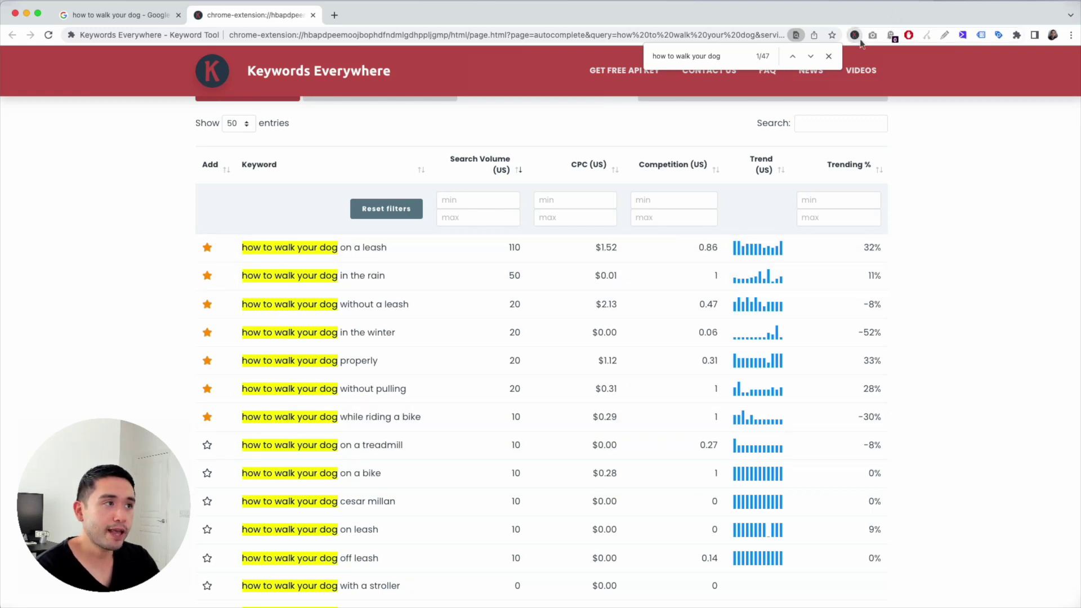
pyautogui.click(694, 239)
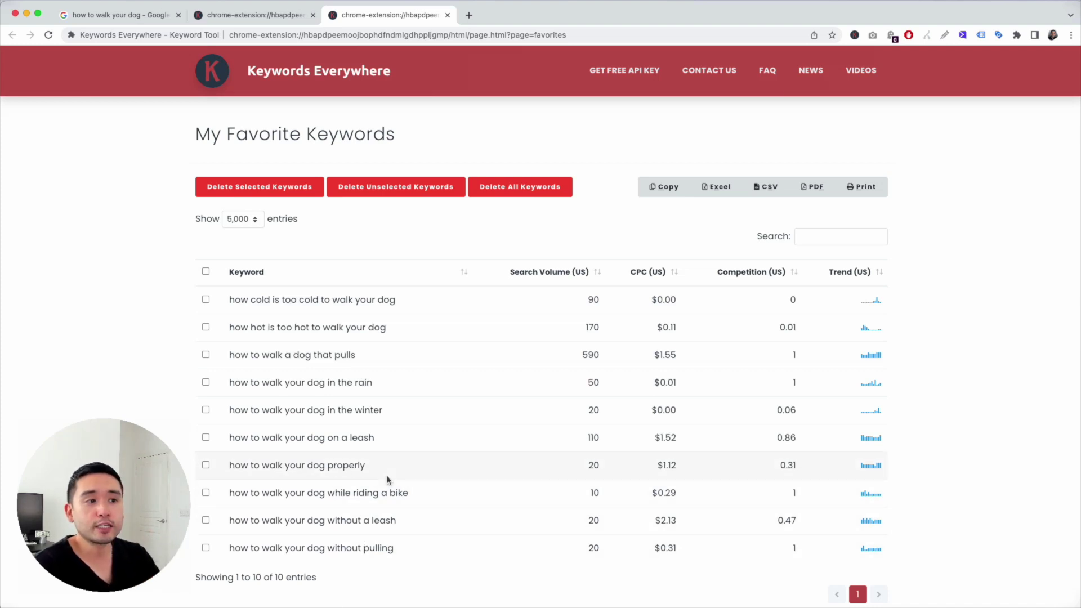
pyautogui.click(597, 275)
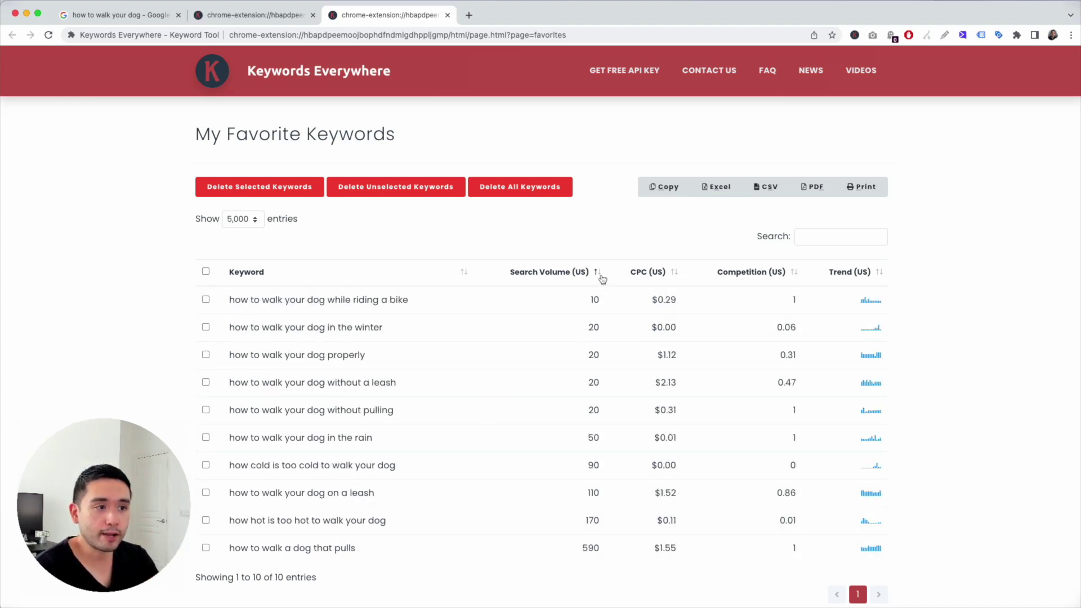
pyautogui.click(598, 274)
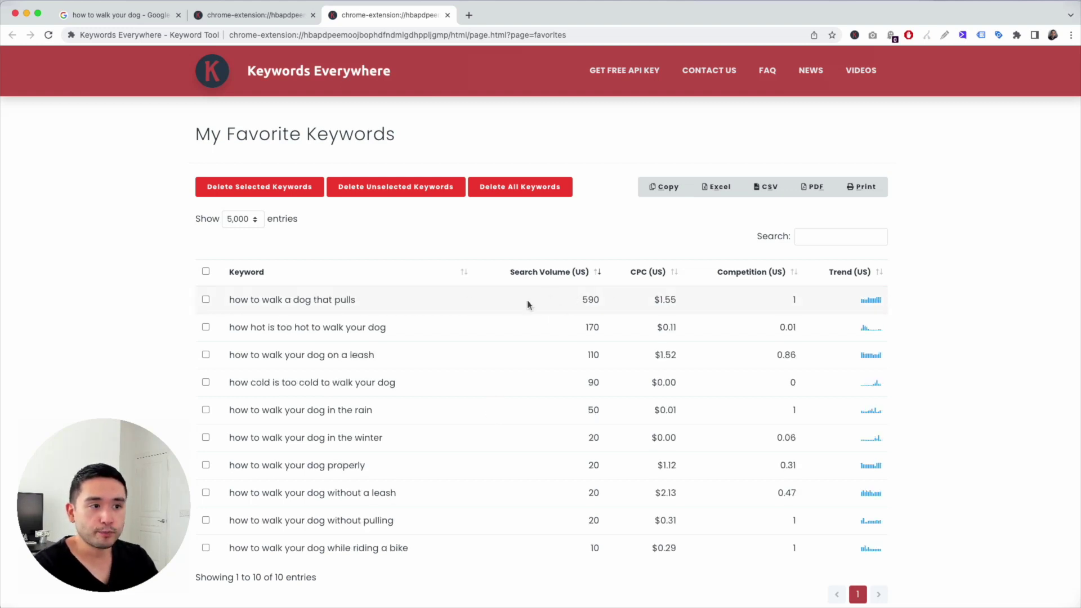
# - Copy the keyword "how to walk a dog that pulls" from the favorites list
pyautogui.moveTo(232, 300); pyautogui.dragTo(357, 300)
pyautogui.press('super+c')
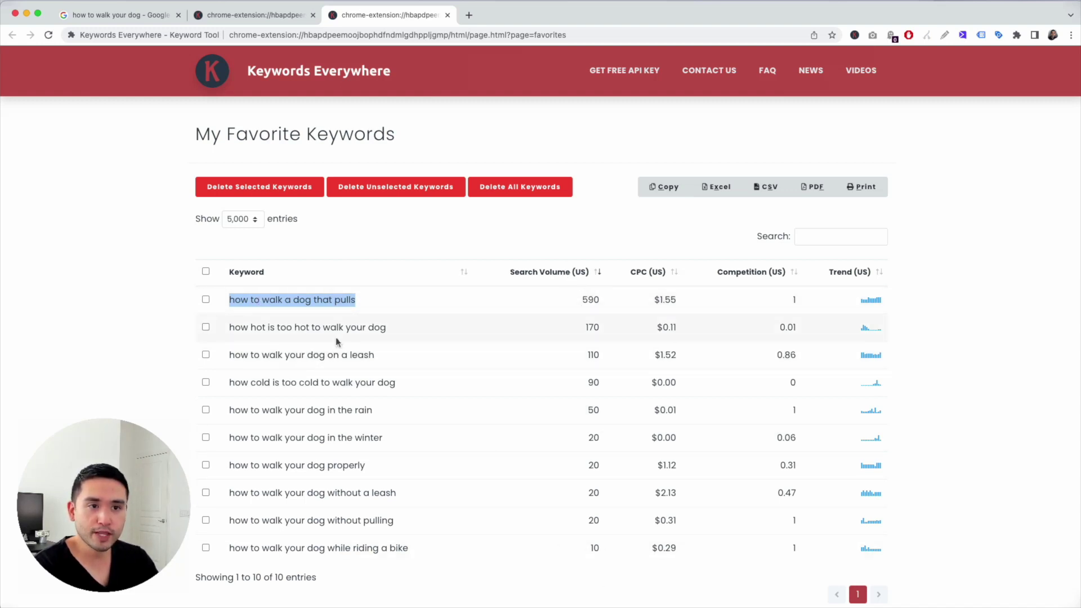
# - Search Google for the copied keyword "how to walk a dog that pulls" in a new tab
pyautogui.click(468, 15)
pyautogui.press('super+v')
pyautogui.press('Return')
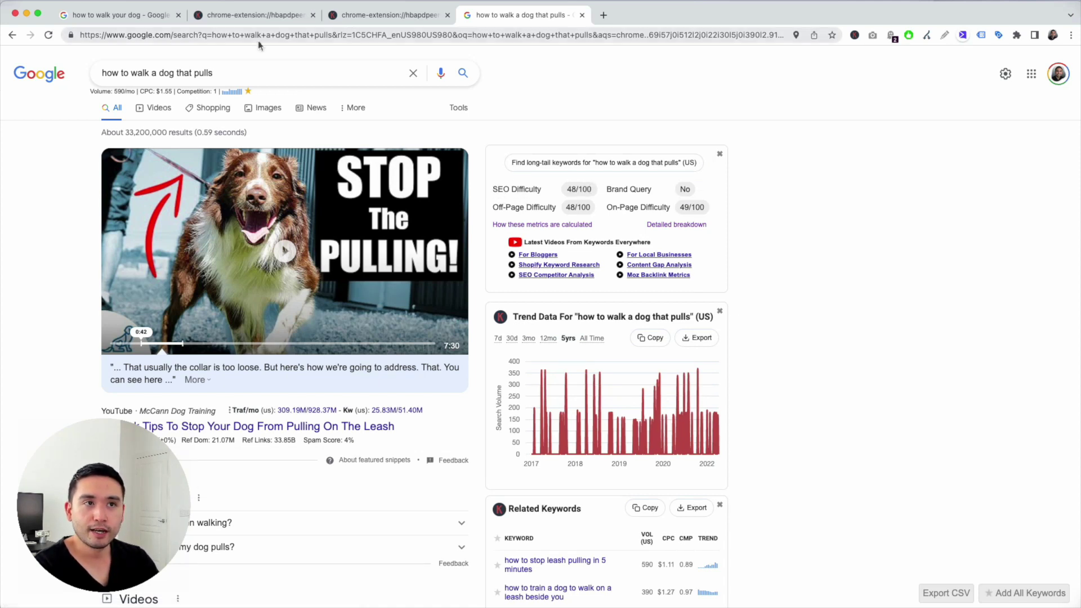
# - Compare the SEO difficulty metrics of "how to walk your dog" with those of "how to walk a dog that pulls"
pyautogui.click(118, 15)
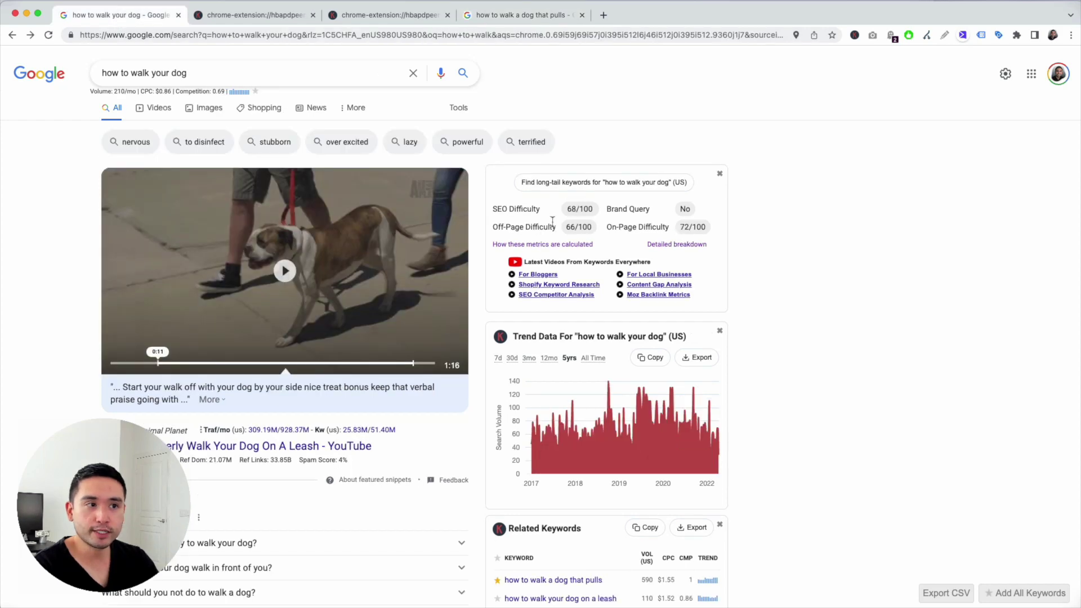
pyautogui.click(512, 18)
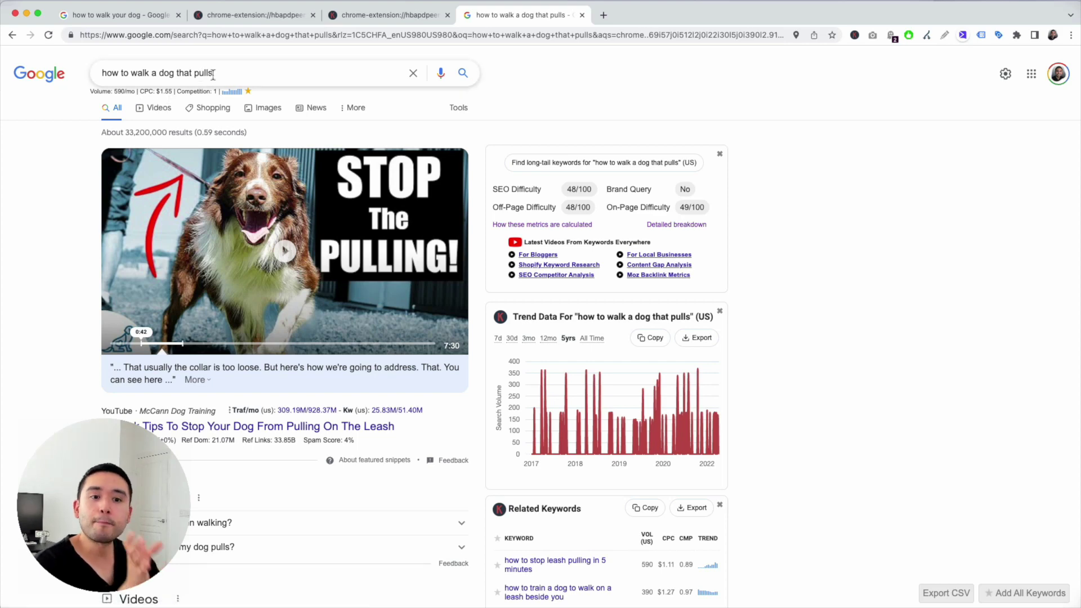
pyautogui.click(138, 16)
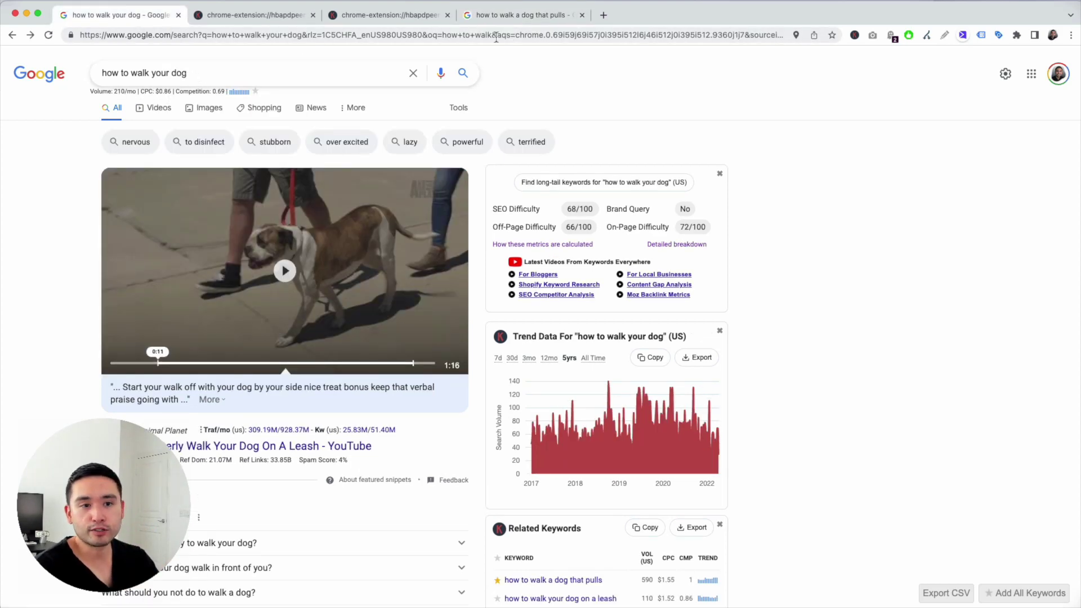
pyautogui.click(510, 18)
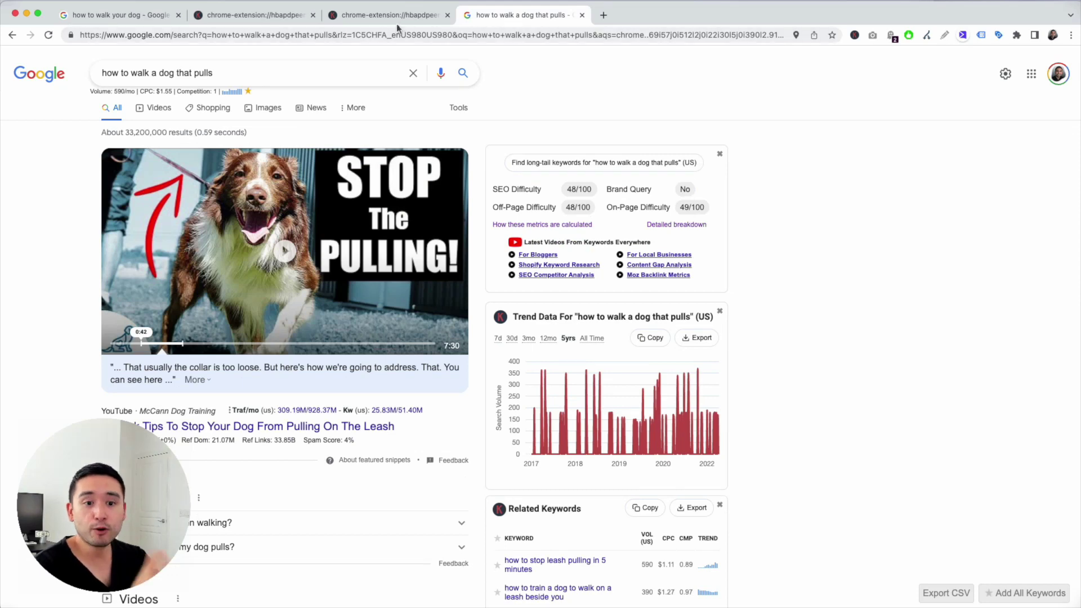
# - Copy "how hot is too hot to walk your dog" from the favorite keywords and search Google for it in a new tab
pyautogui.click(345, 17)
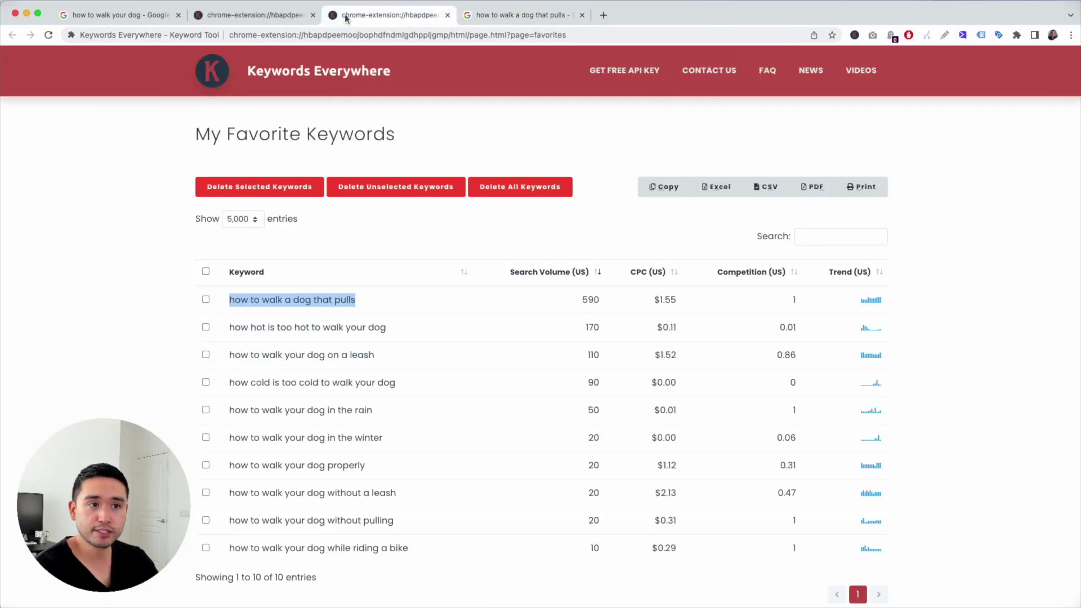
pyautogui.tripleClick(367, 325)
pyautogui.hotkey('ctrl', 'c')
pyautogui.click(603, 16)
pyautogui.hotkey('ctrl', 'v')
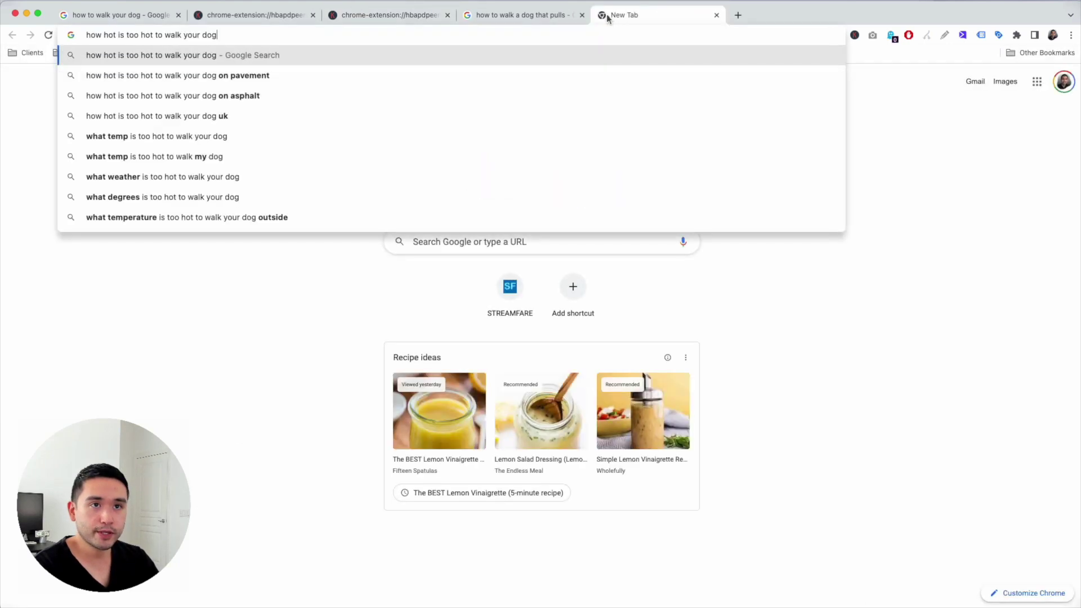
pyautogui.press('Return')
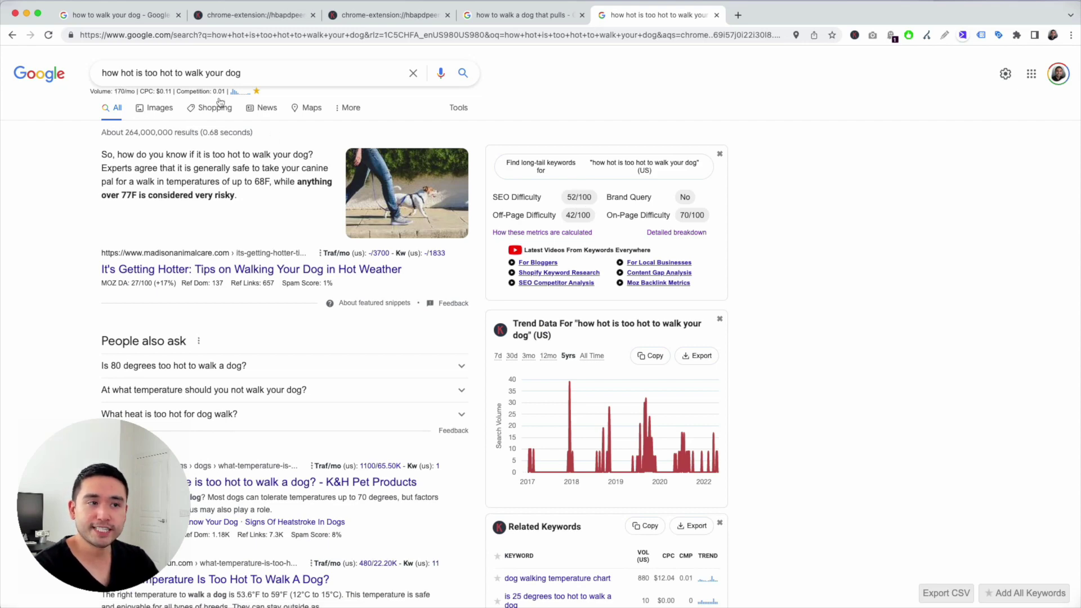
# - Compare the SEO difficulty of "how hot is too hot to walk your dog" with the two earlier keyword searches
pyautogui.click(138, 16)
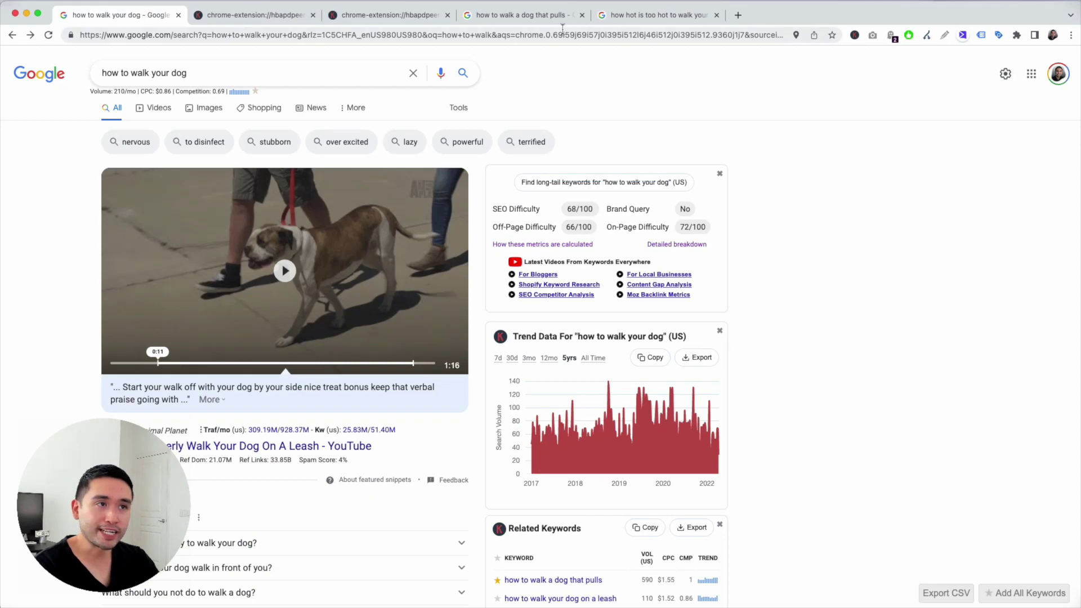
pyautogui.click(621, 17)
pyautogui.click(154, 21)
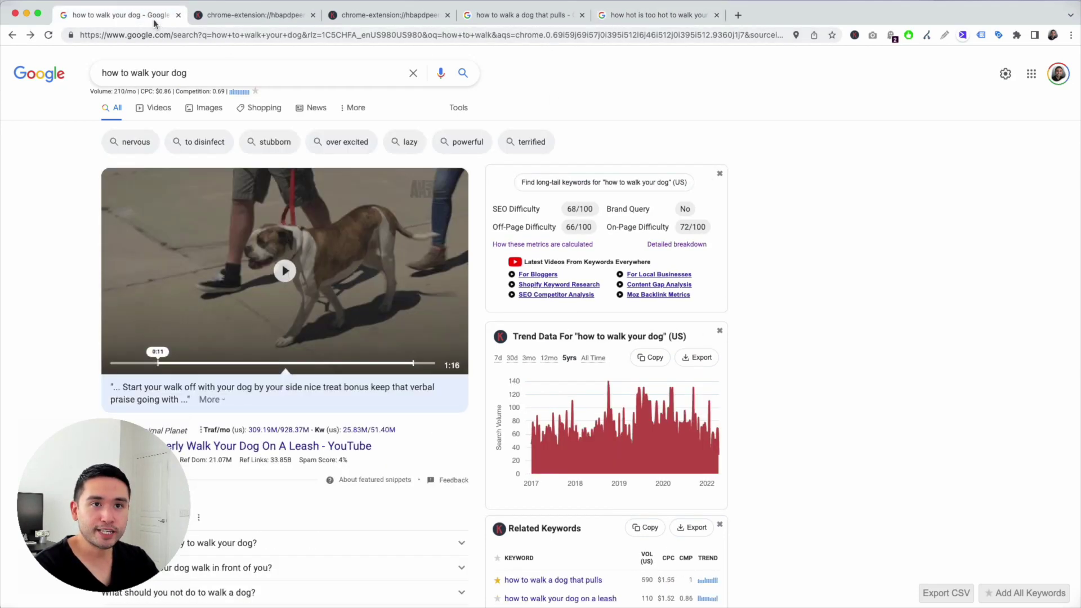
pyautogui.click(510, 16)
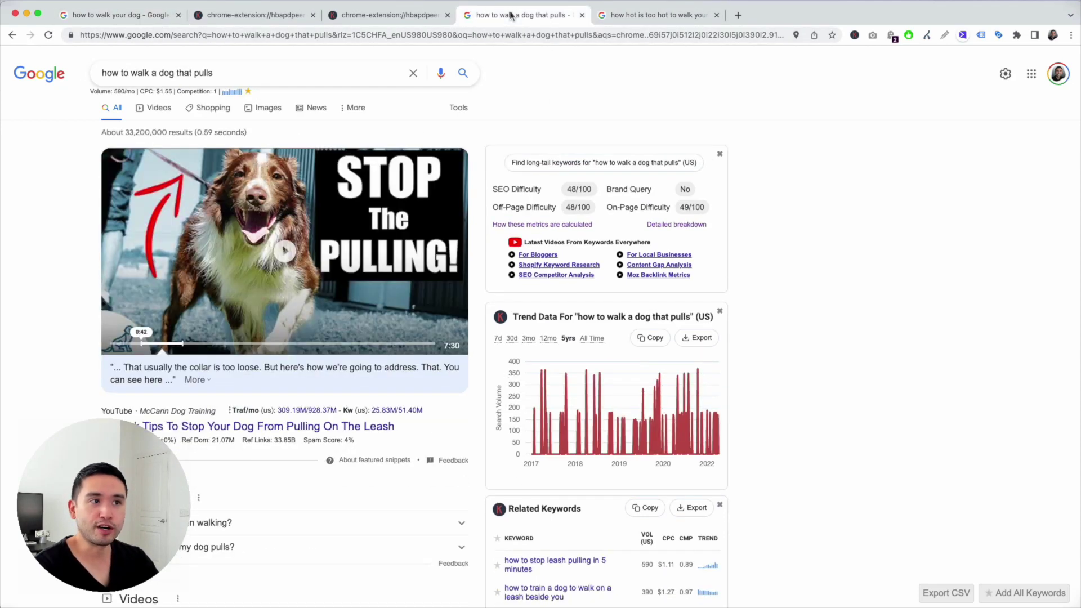
pyautogui.click(622, 14)
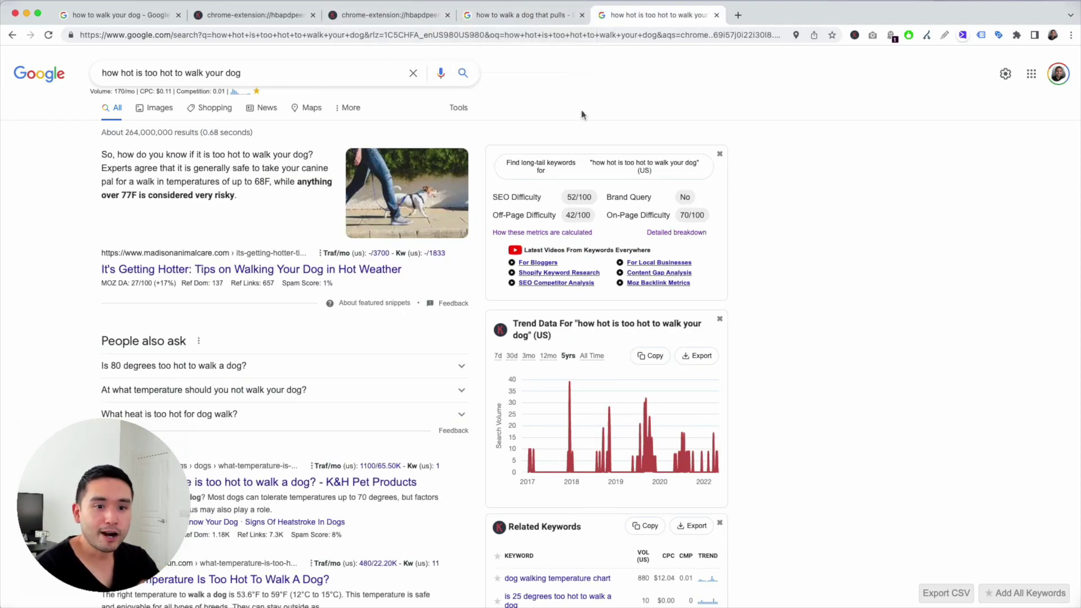
# - Examine the page titles and domain metrics ranking for "how hot is too hot to walk your dog", including the featured snippet
pyautogui.scroll(-5, 580, 205)
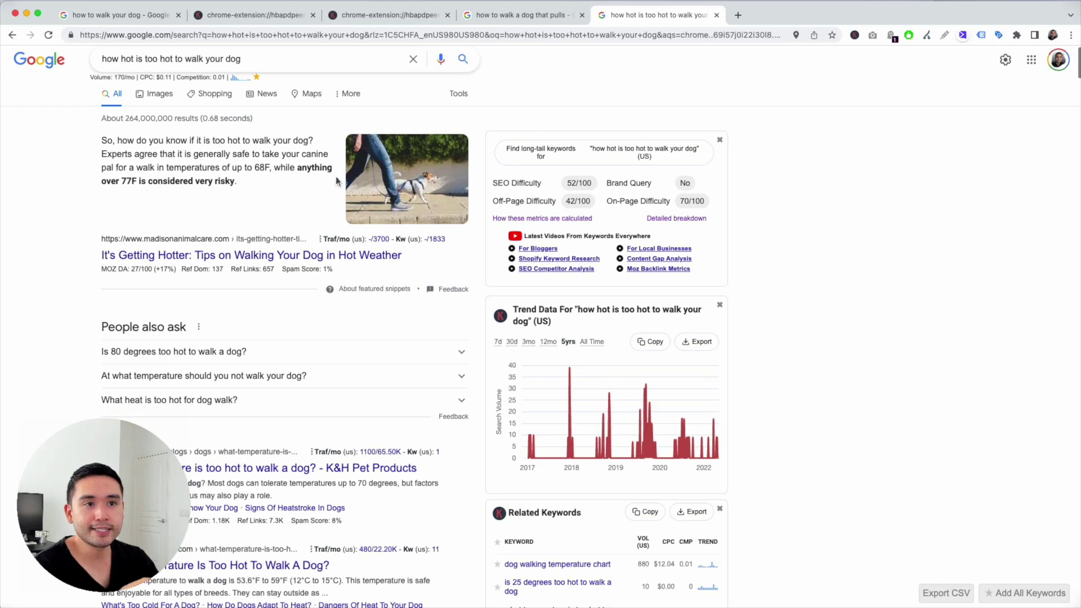
pyautogui.scroll(-2, 304, 431)
pyautogui.scroll(3, 299, 417)
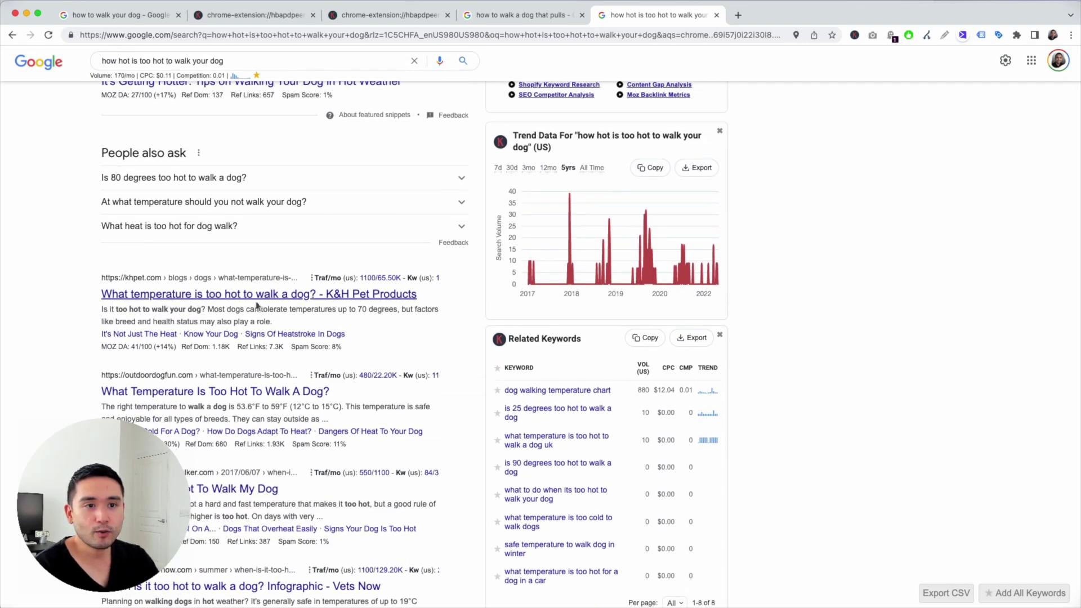
pyautogui.scroll(-2, 338, 319)
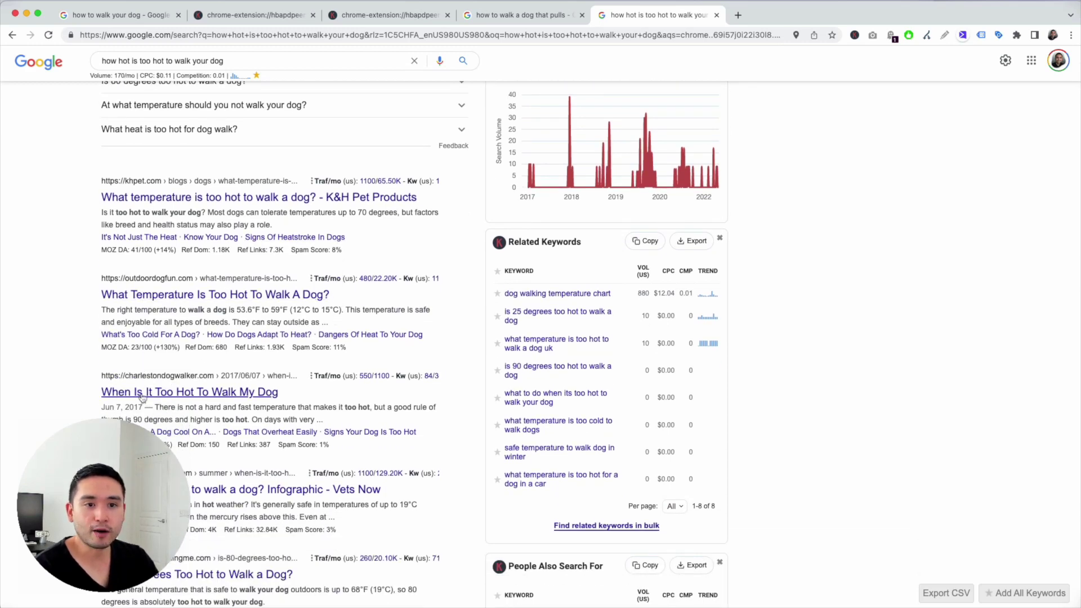
pyautogui.scroll(1, 237, 244)
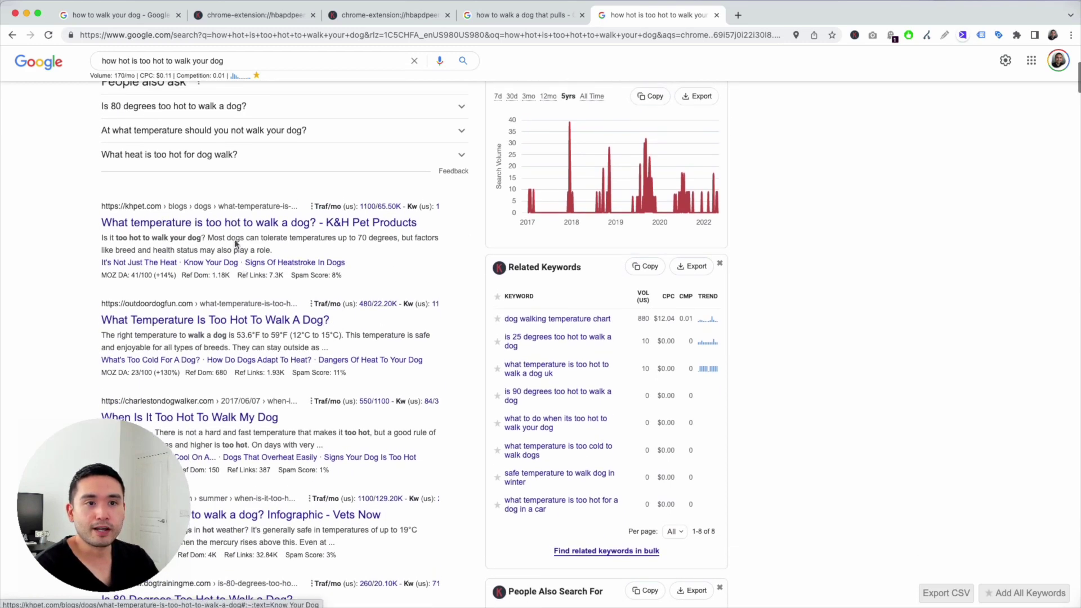
pyautogui.scroll(5, 237, 243)
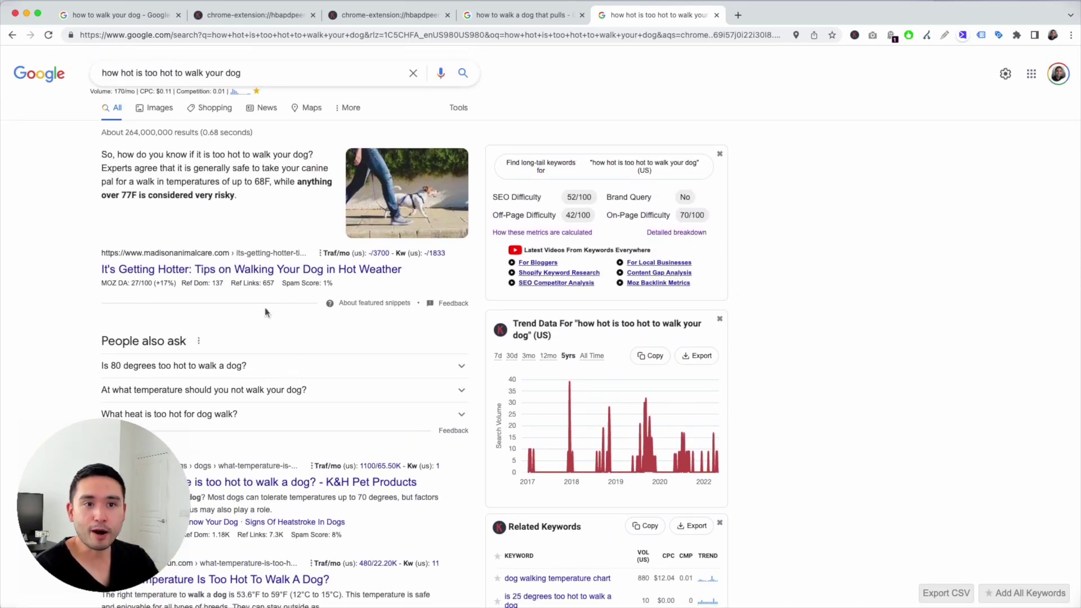
pyautogui.scroll(-4, 257, 515)
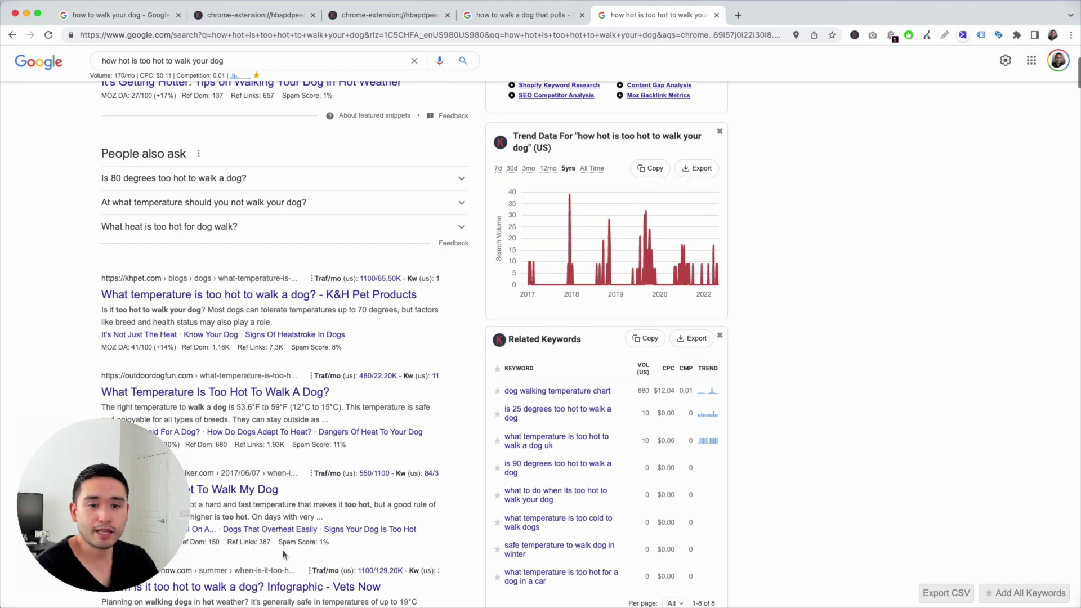
# - Find "pulls" on the results page for "how to walk a dog that pulls", and broaden the page search to "pull"
pyautogui.click(513, 15)
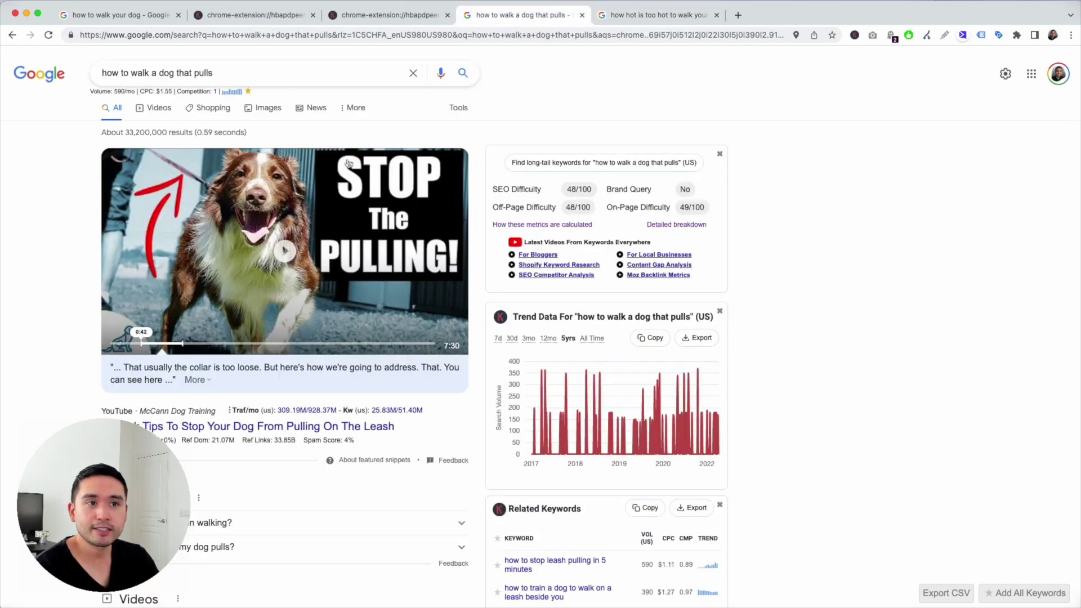
pyautogui.scroll(-5, 49, 167)
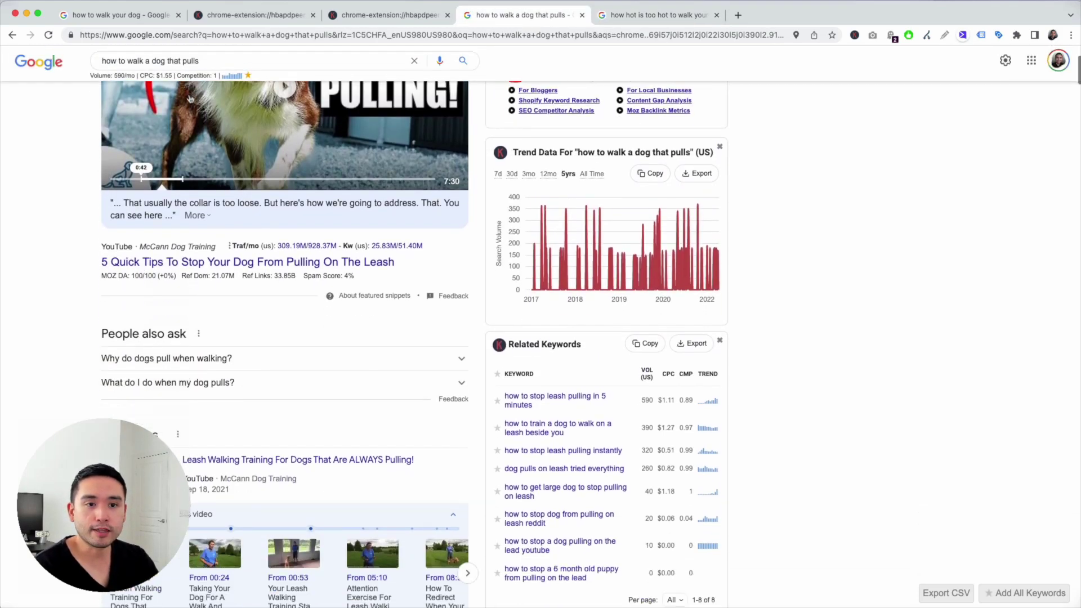
pyautogui.press('super+f')
pyautogui.write('pu')
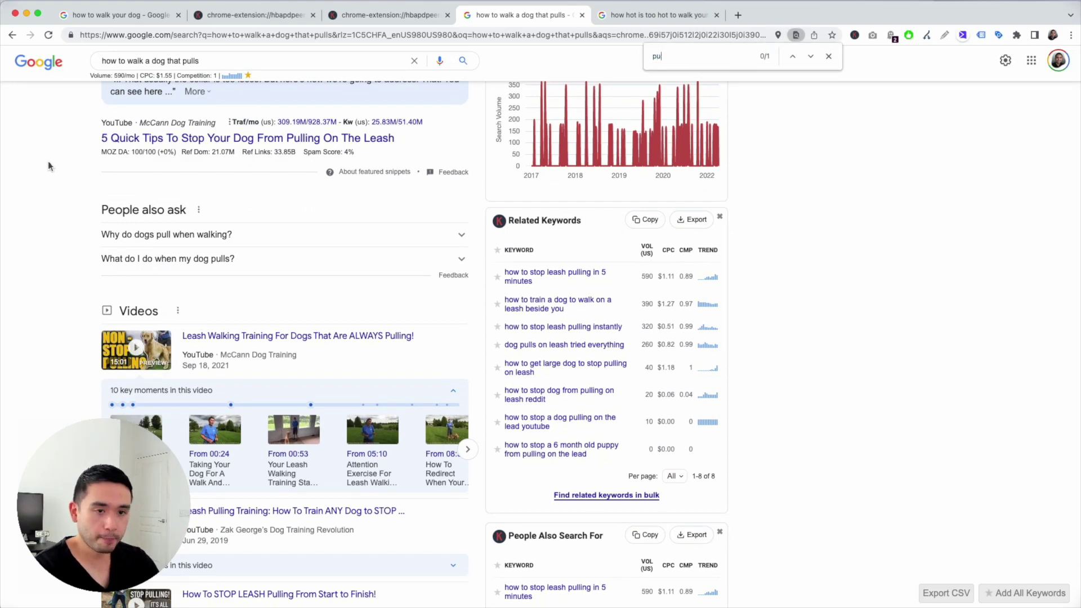
pyautogui.write('lls')
pyautogui.scroll(-4, 136, 181)
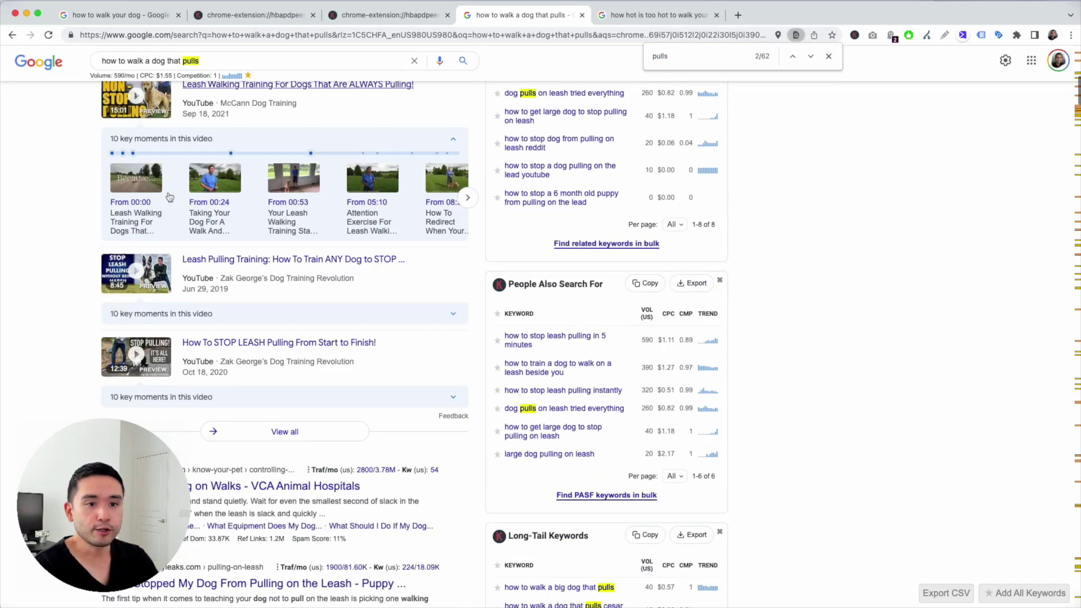
pyautogui.scroll(-7, 169, 197)
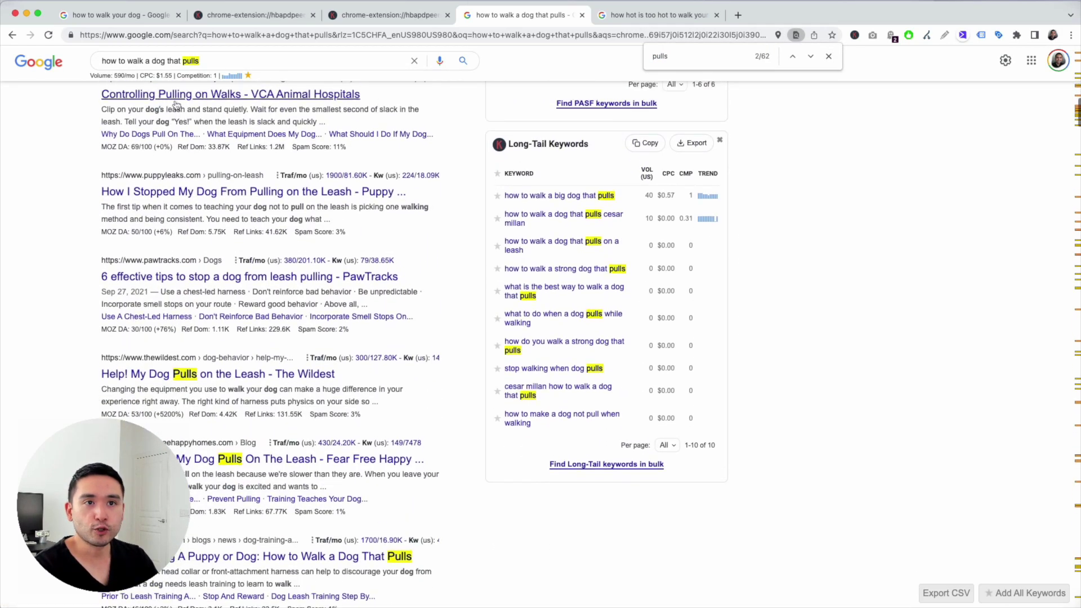
pyautogui.press('BackSpace')
# - Examine how the ranking titles for "how to walk a dog that pulls" use the highlighted word, along with their domain metrics
pyautogui.scroll(-10, 275, 166)
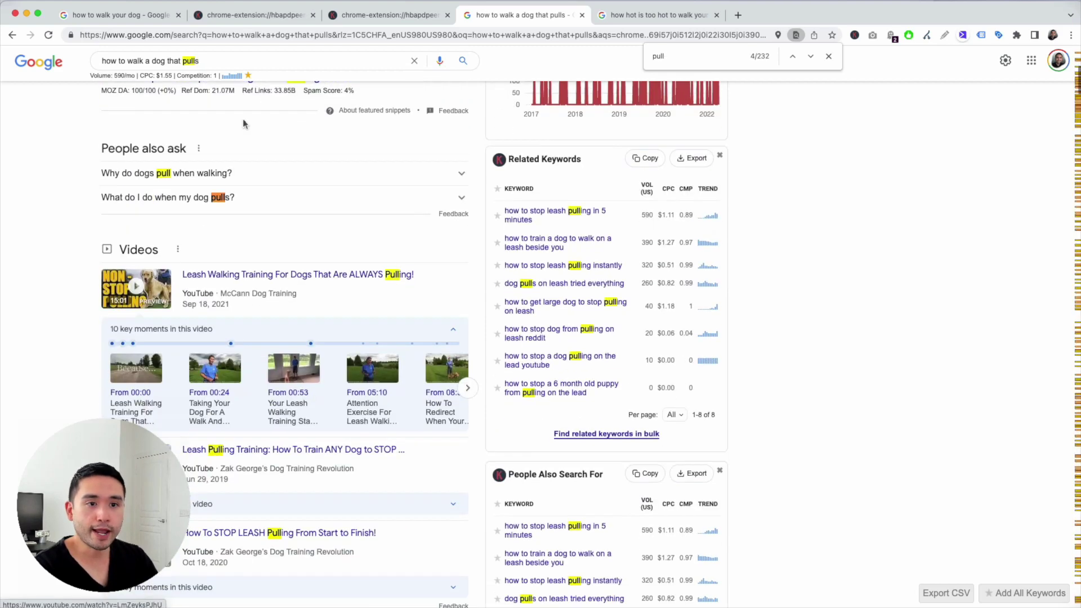
pyautogui.scroll(-1, 276, 167)
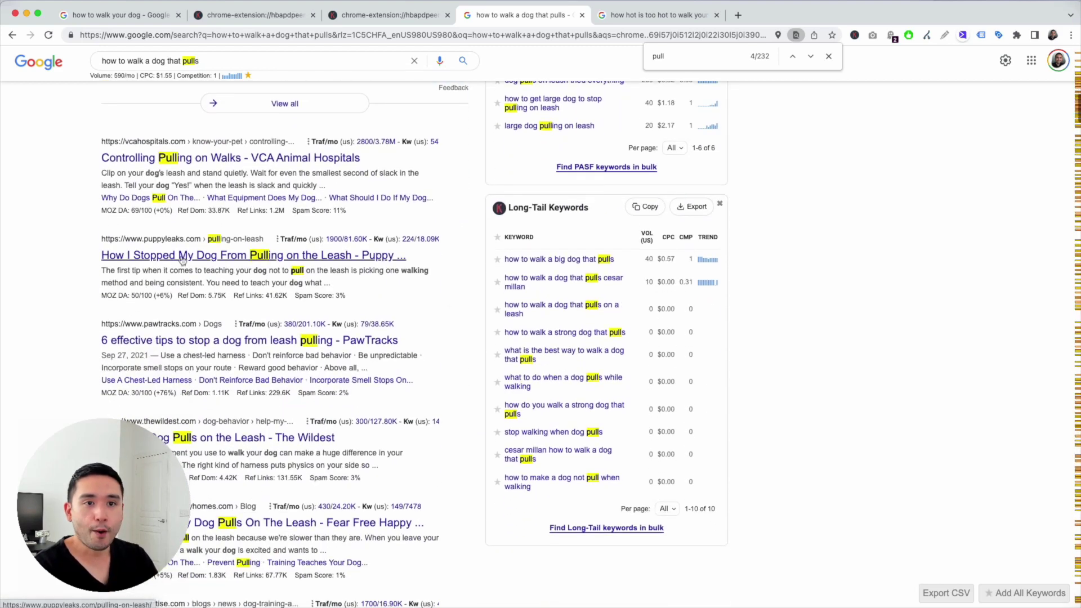
pyautogui.scroll(-2, 254, 259)
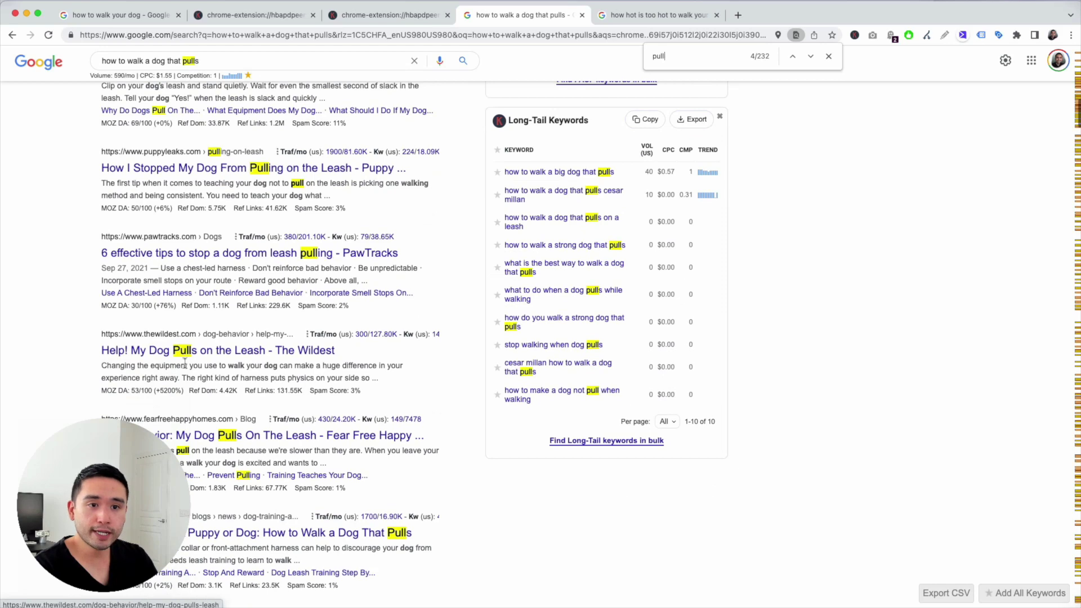
pyautogui.scroll(-2, 225, 355)
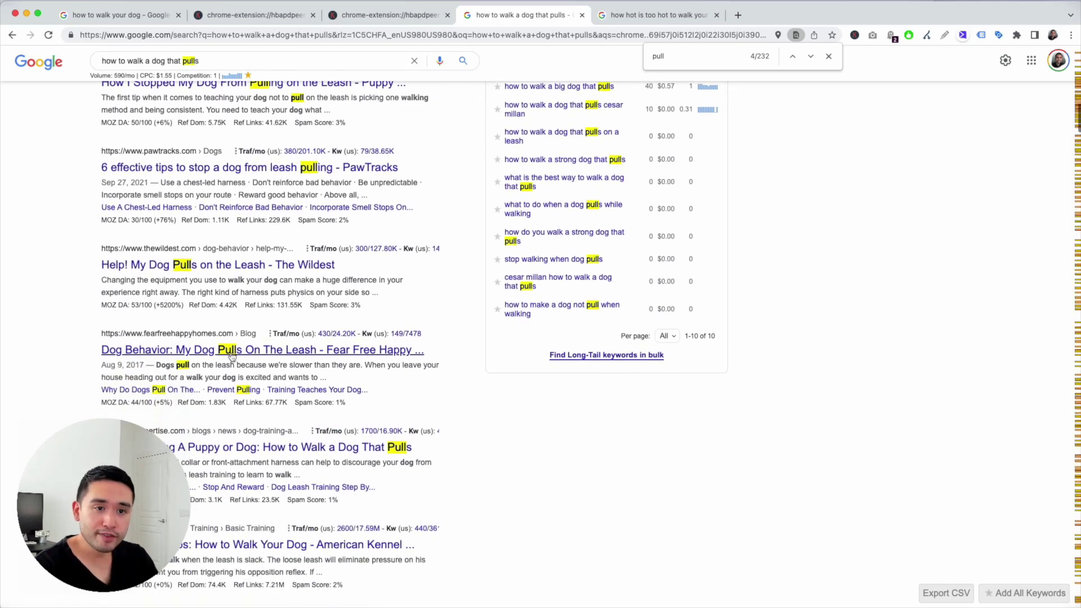
pyautogui.scroll(-3, 206, 360)
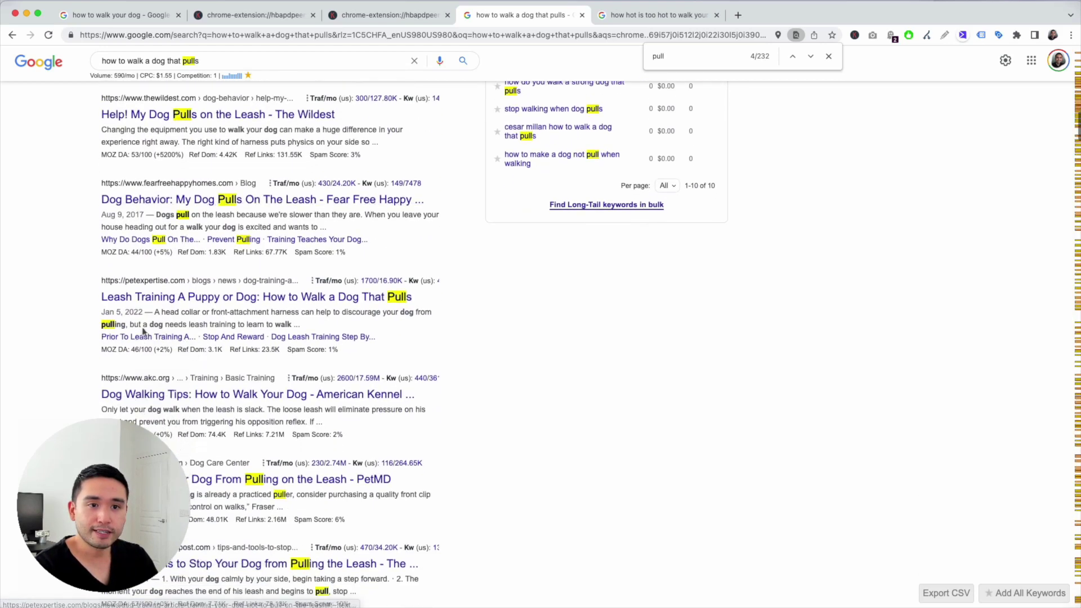
pyautogui.scroll(5, 208, 322)
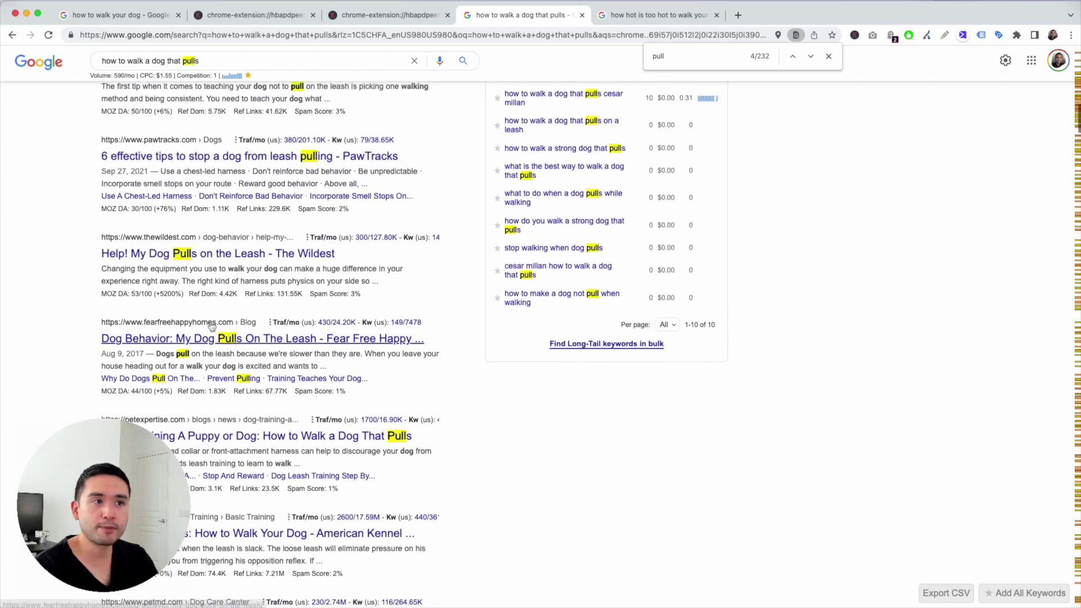
pyautogui.scroll(3, 214, 322)
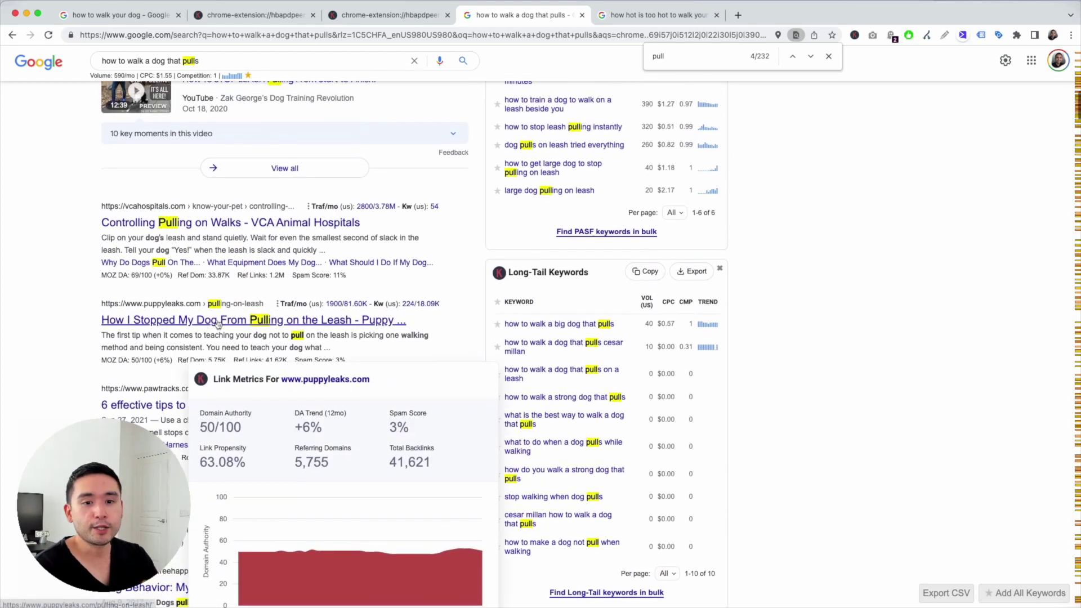
pyautogui.scroll(10, 265, 266)
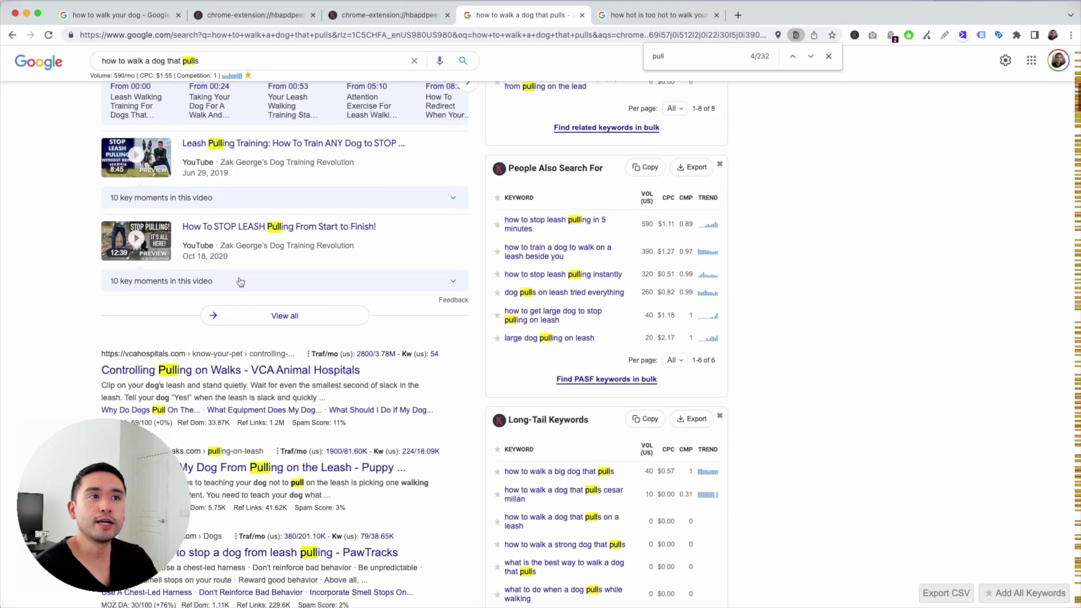
pyautogui.scroll(5, 263, 261)
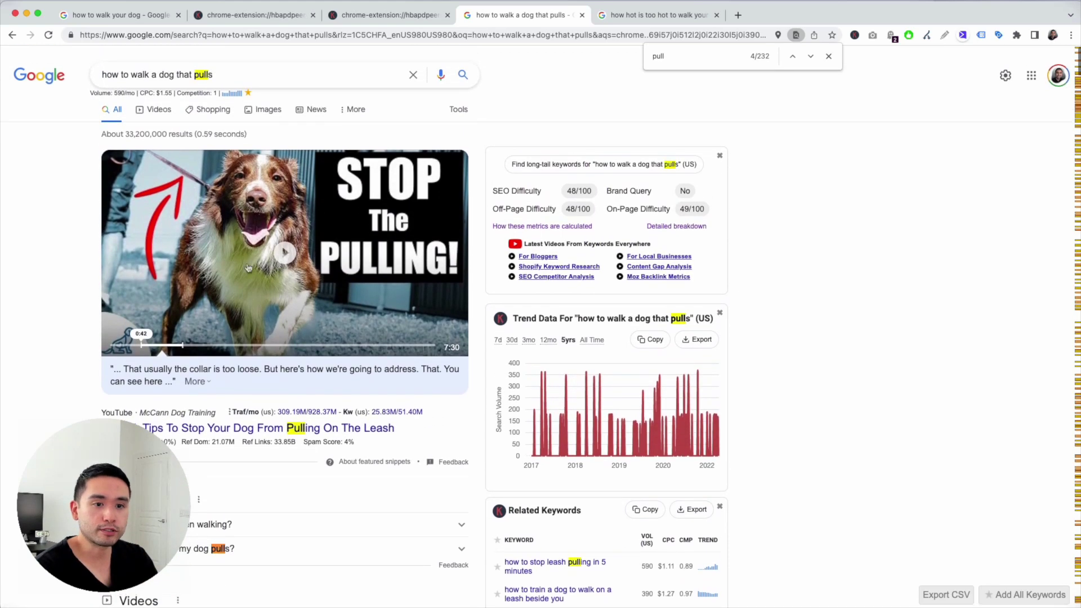
# - Review the Related Keywords, People Also Search For and Long-Tail Keywords lists for "how to walk a dog that pulls"
pyautogui.scroll(-6, 482, 236)
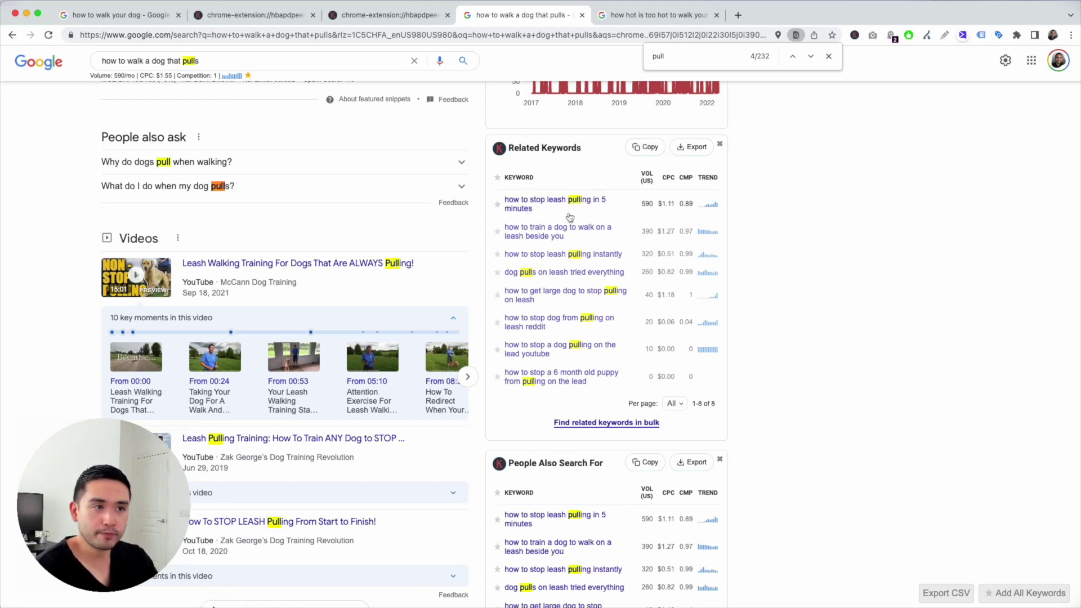
pyautogui.scroll(-4, 570, 217)
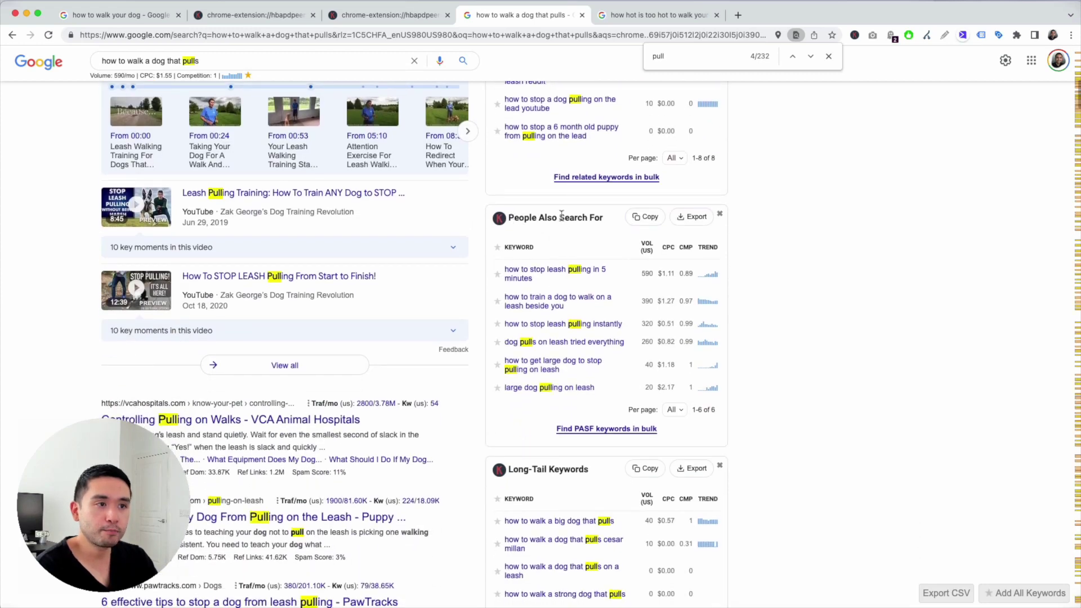
pyautogui.scroll(-3, 579, 322)
pyautogui.scroll(-2, 592, 419)
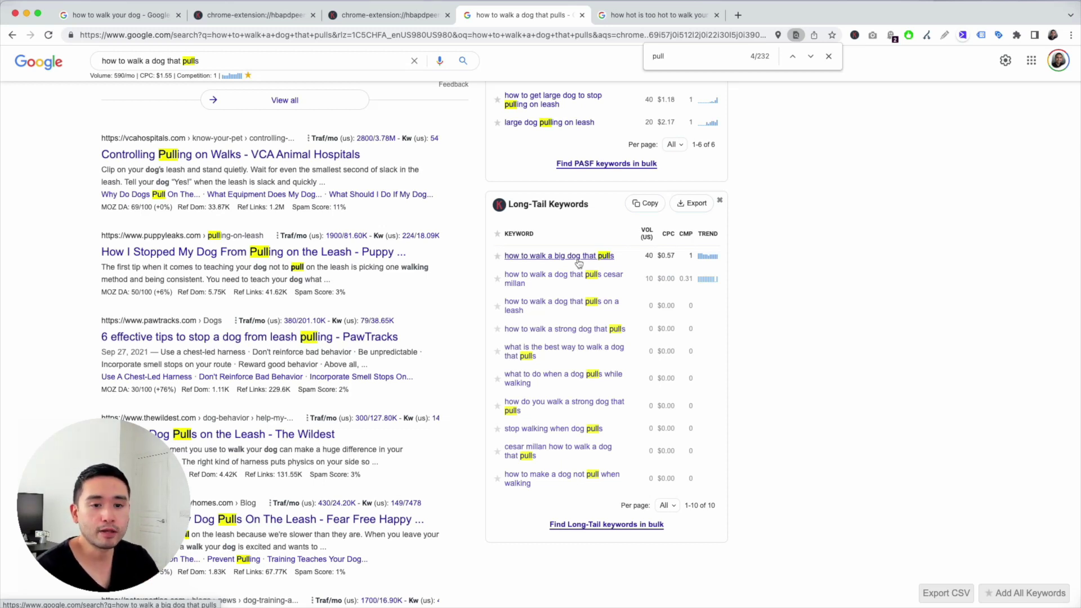
# - Copy "how to walk your dog on a leash" from the favorite keywords and search Google for it in a new tab
pyautogui.scroll(1, 579, 263)
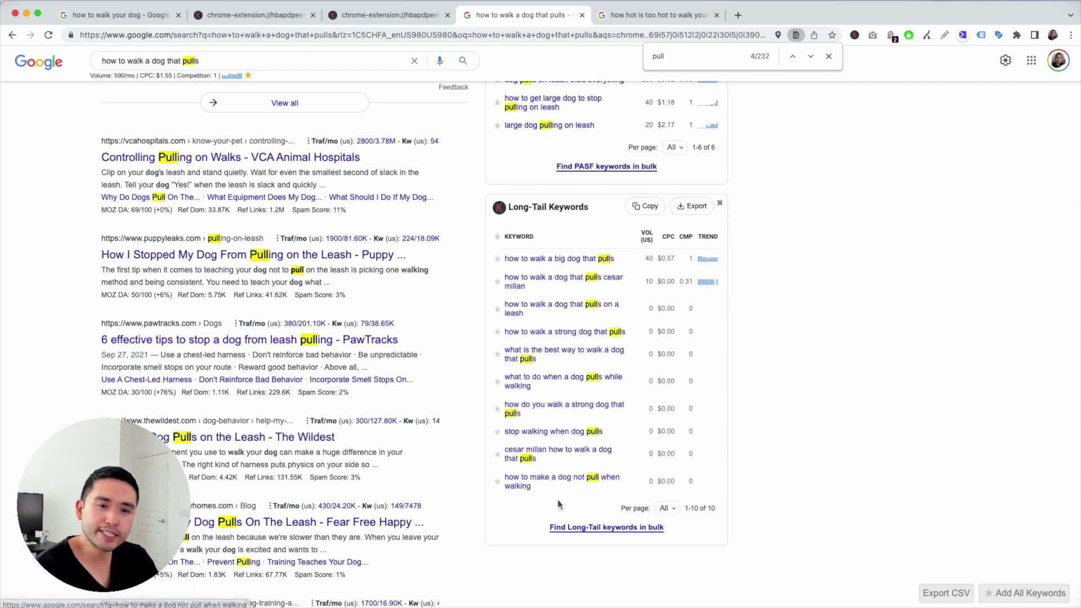
pyautogui.click(375, 15)
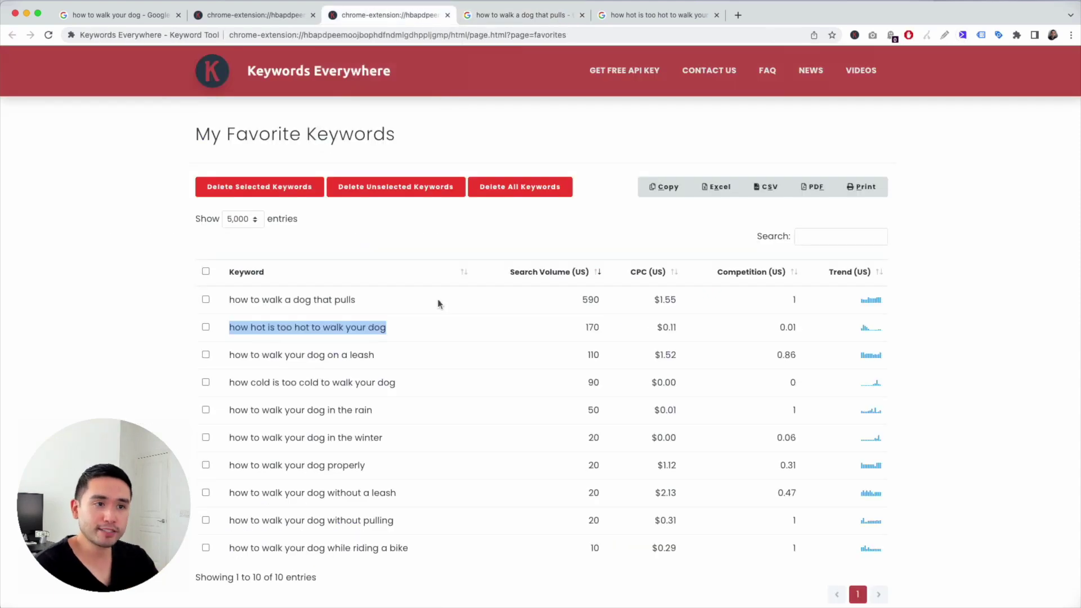
pyautogui.click(348, 355)
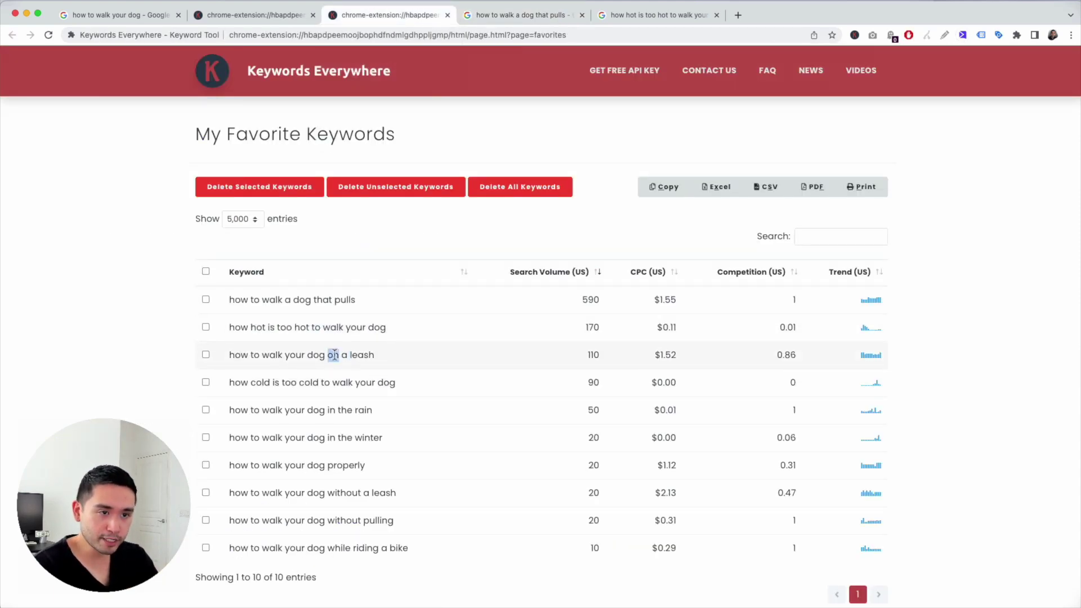
pyautogui.tripleClick(348, 355)
pyautogui.press('super+c')
pyautogui.click(739, 17)
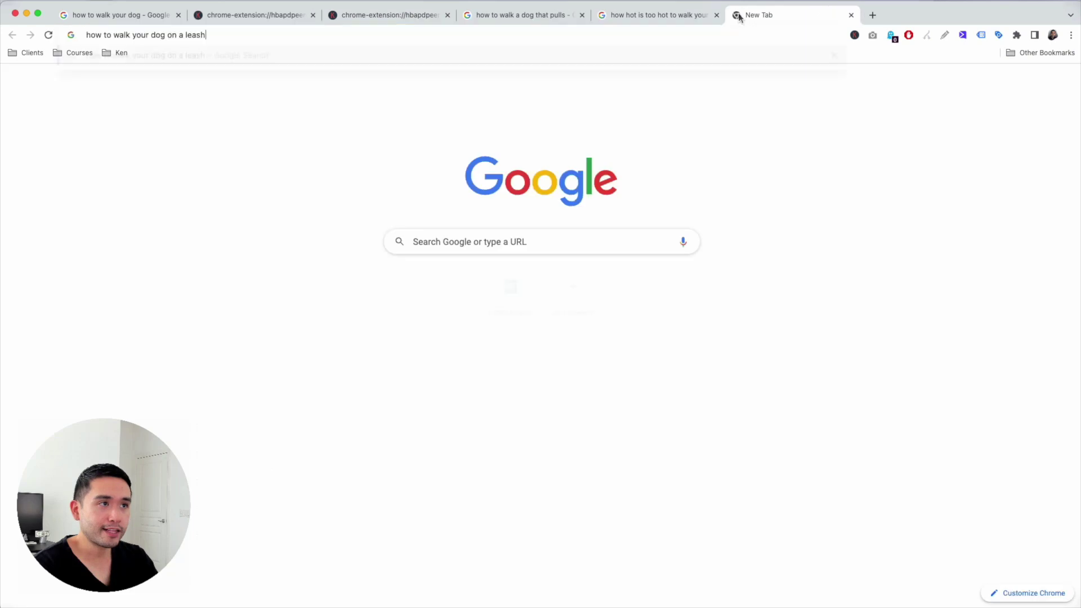
pyautogui.press('super+v')
pyautogui.press('Return')
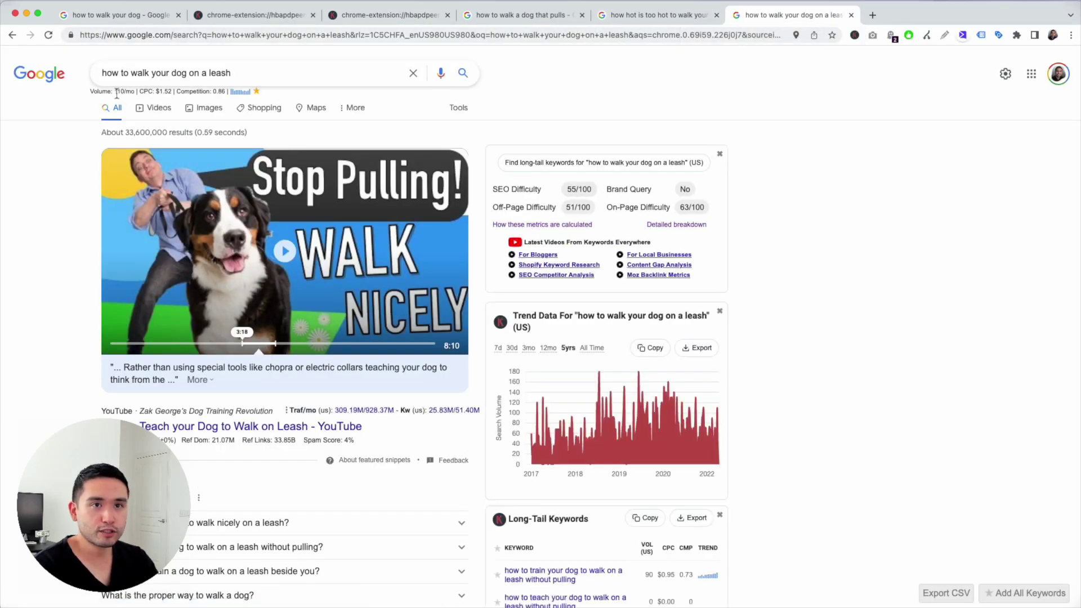
# - Examine the difficulty scores, featured video, ranking titles and domain metrics for "how to walk your dog on a leash"
pyautogui.click(566, 15)
pyautogui.click(742, 17)
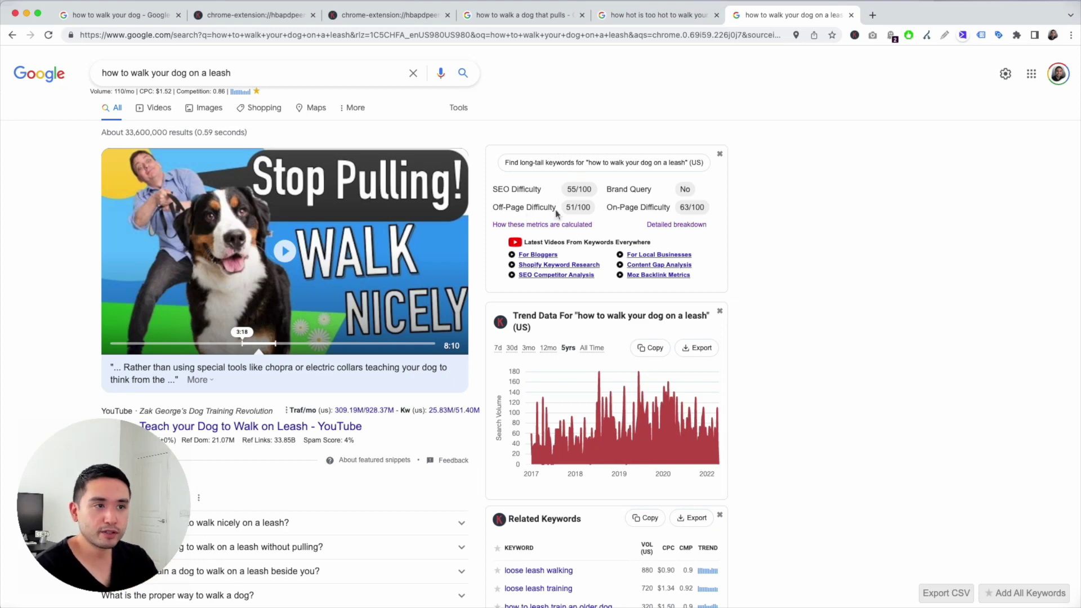
pyautogui.scroll(-15, 556, 213)
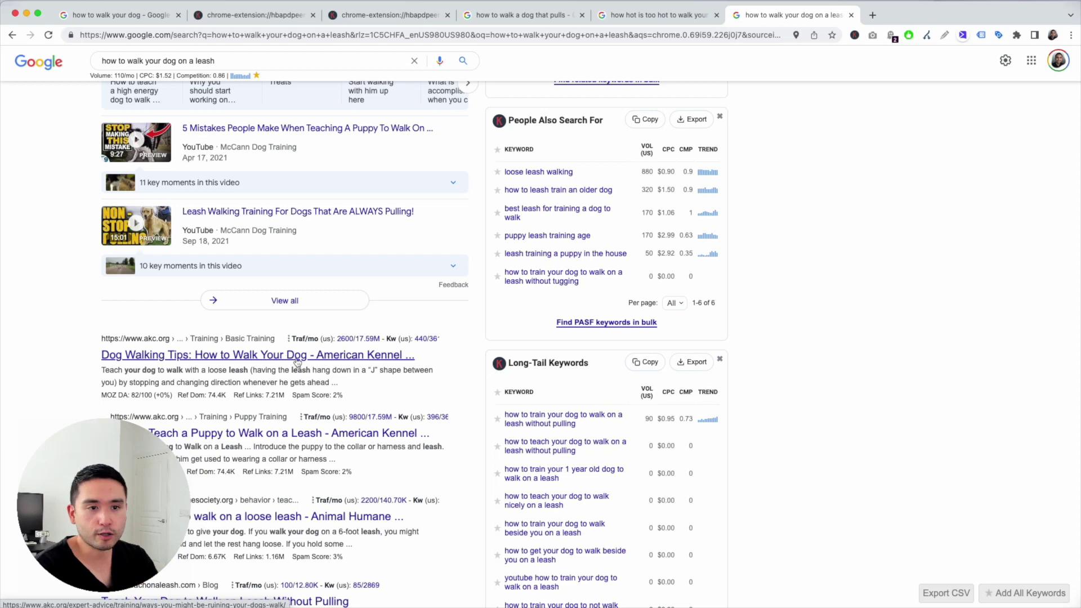
pyautogui.scroll(12, 304, 361)
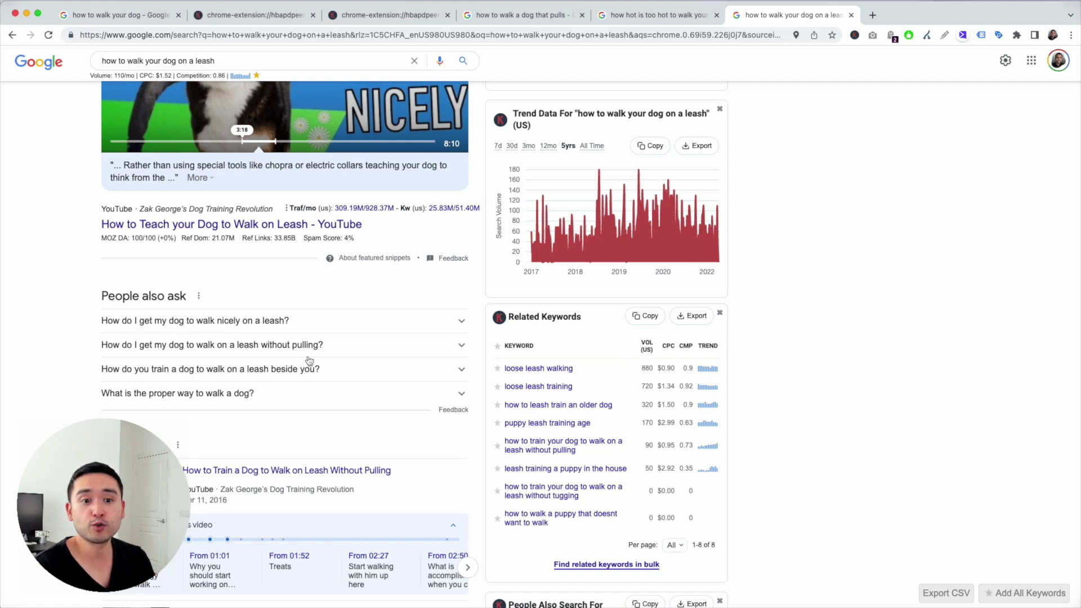
pyautogui.scroll(5, 308, 360)
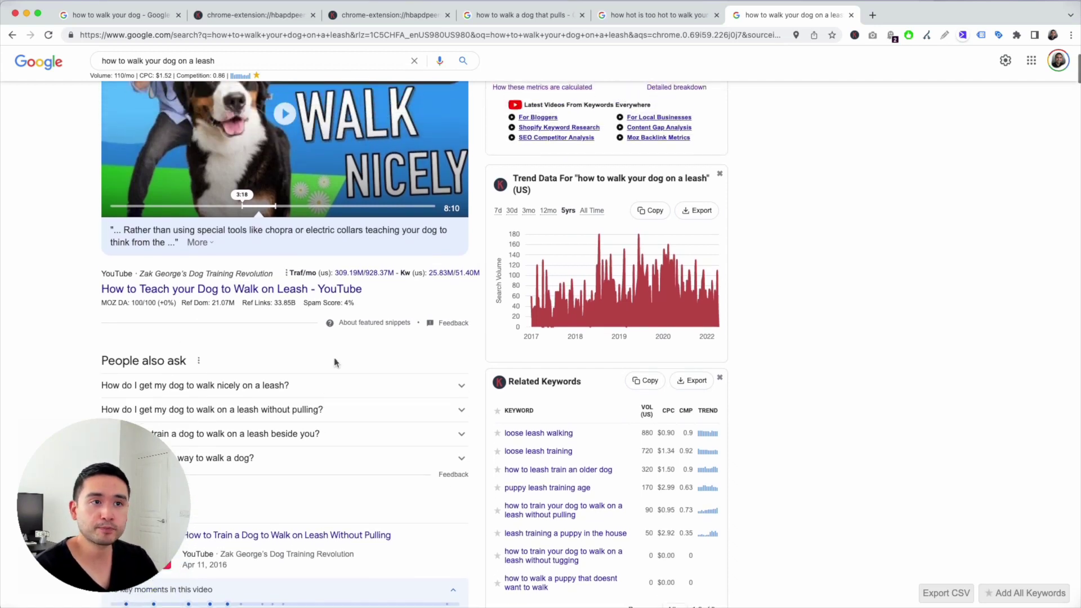
pyautogui.scroll(-3, 353, 343)
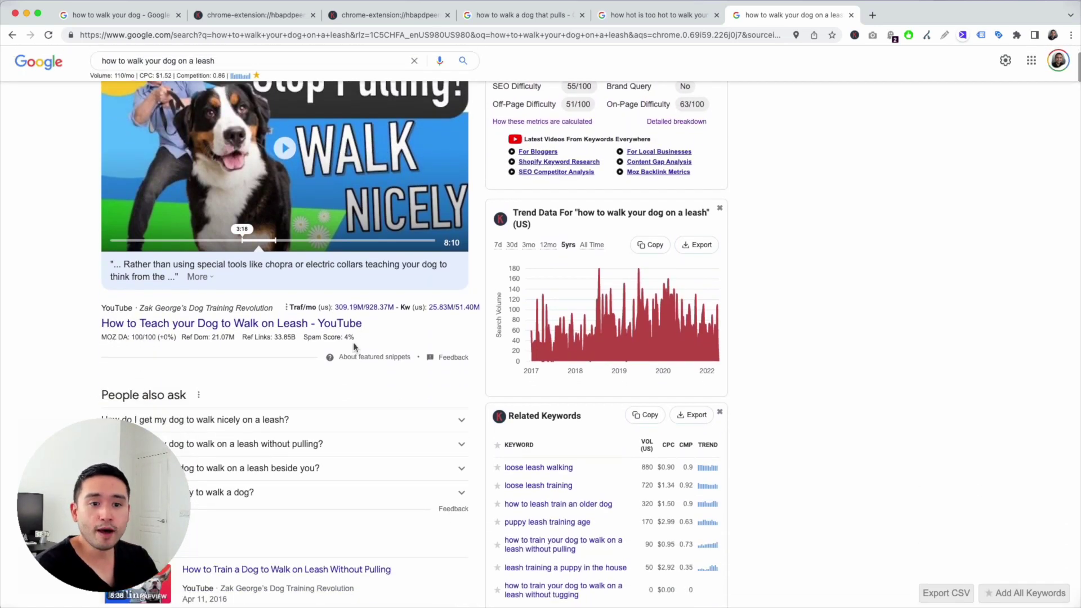
pyautogui.scroll(-3, 353, 347)
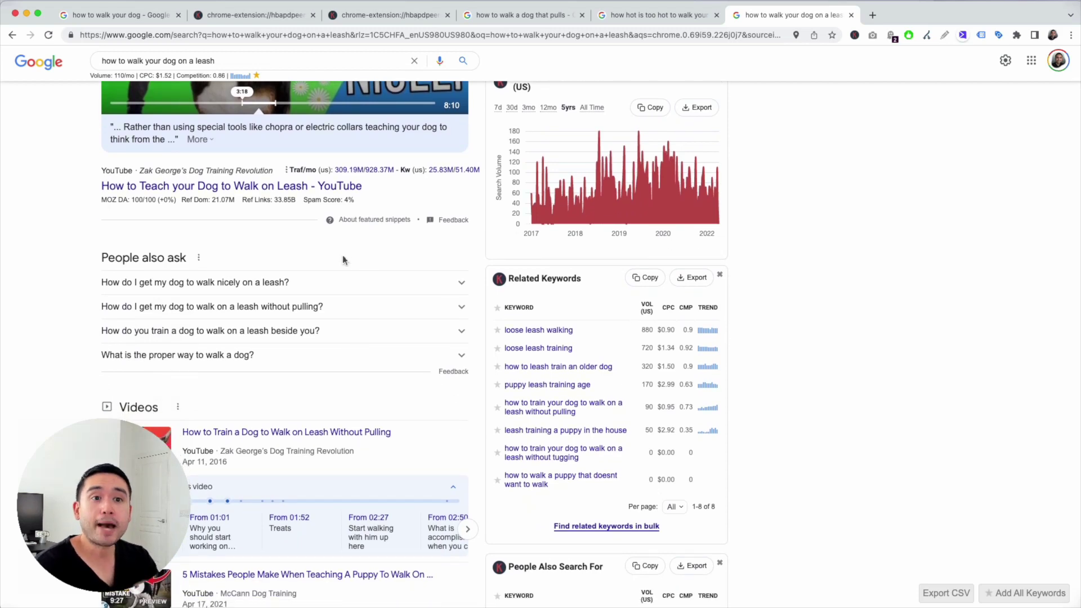
pyautogui.scroll(-7, 343, 252)
pyautogui.scroll(-3, 344, 258)
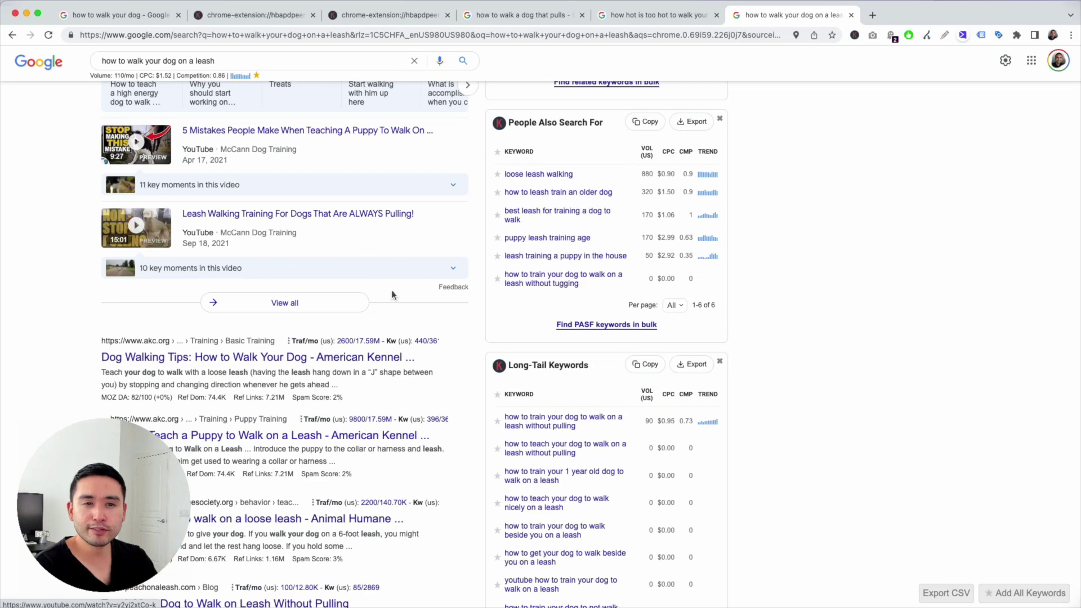
pyautogui.scroll(-3, 394, 286)
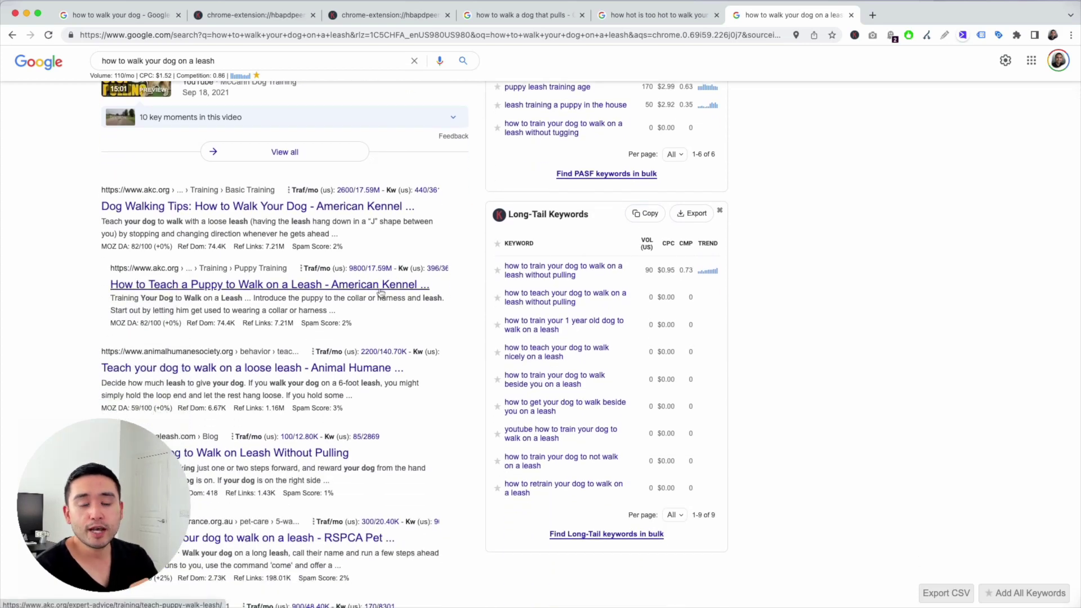
pyautogui.scroll(-2, 381, 292)
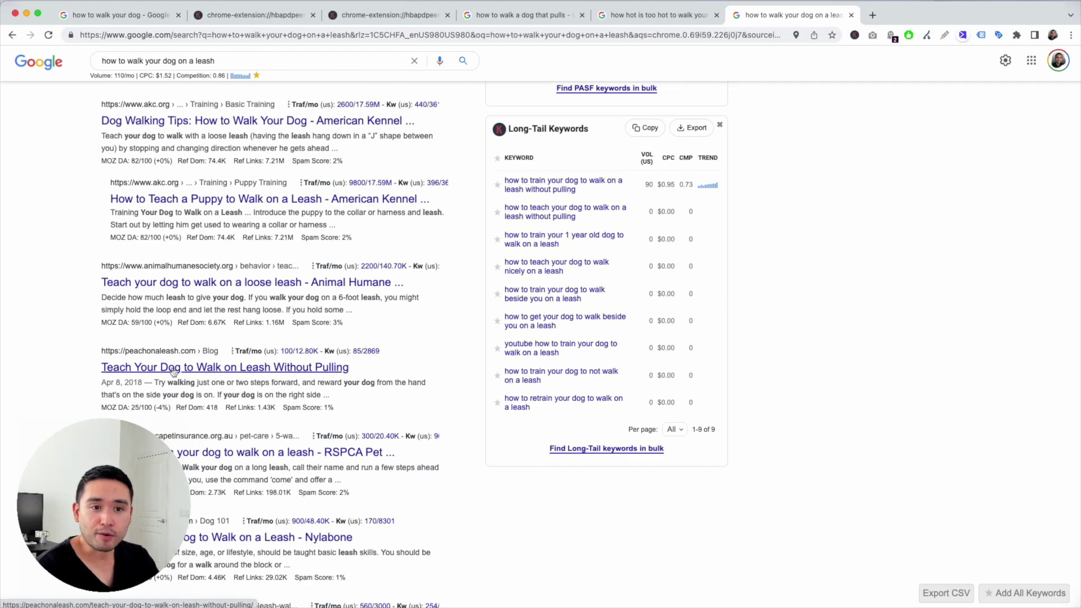
# - Open the peachonaleash.com result in a new tab and get the organic ranking keywords for its URL
pyautogui.click(129, 374)
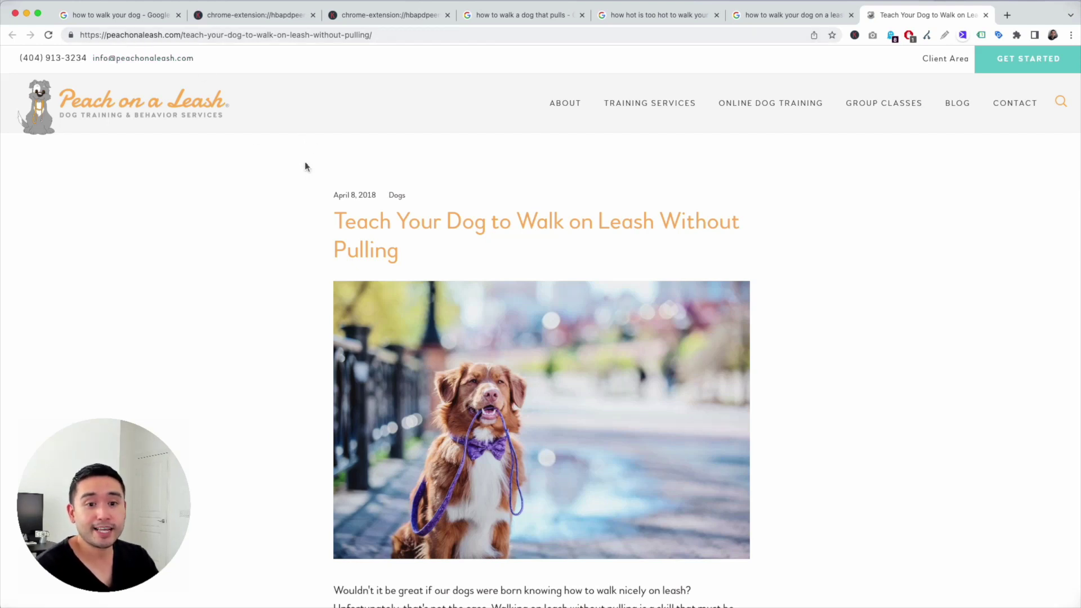
pyautogui.click(855, 35)
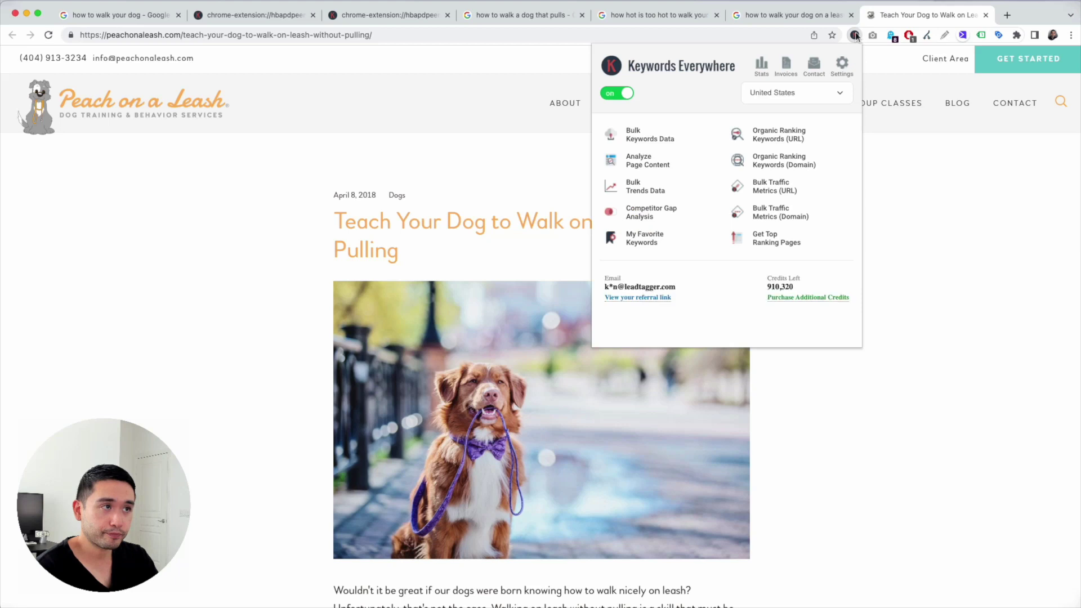
pyautogui.click(790, 140)
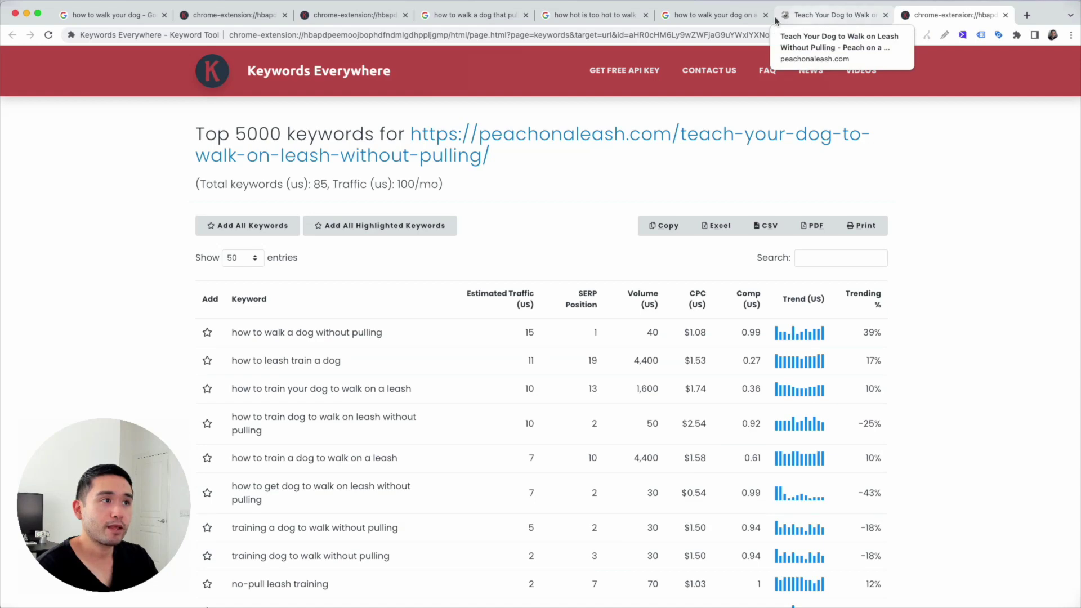
# - Compare the Peach on a Leash article with its Google listing and its ranking keywords report
pyautogui.click(822, 17)
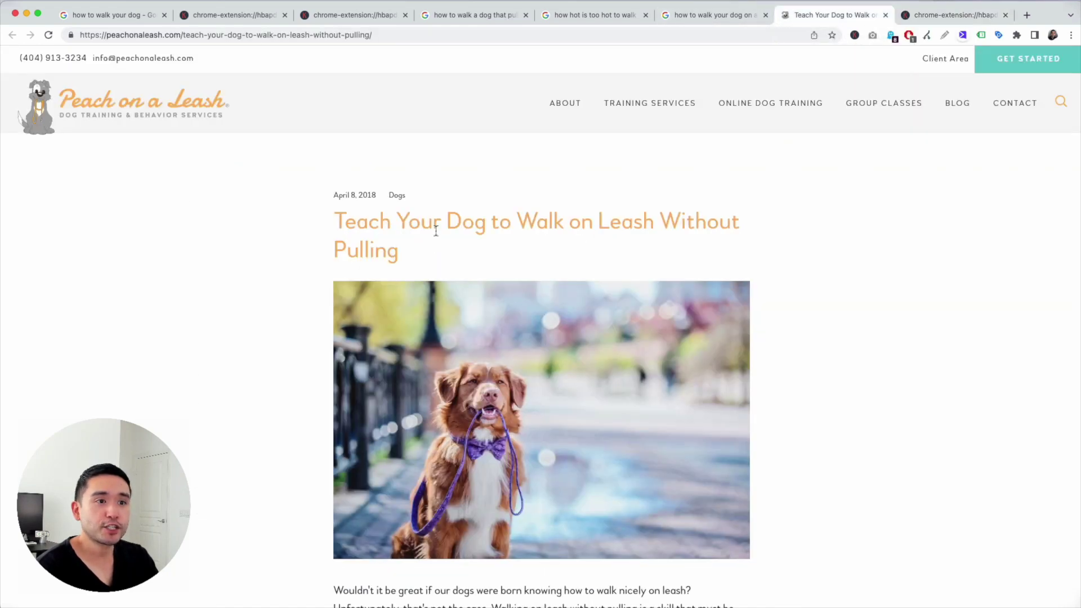
pyautogui.click(719, 17)
pyautogui.scroll(1, 293, 213)
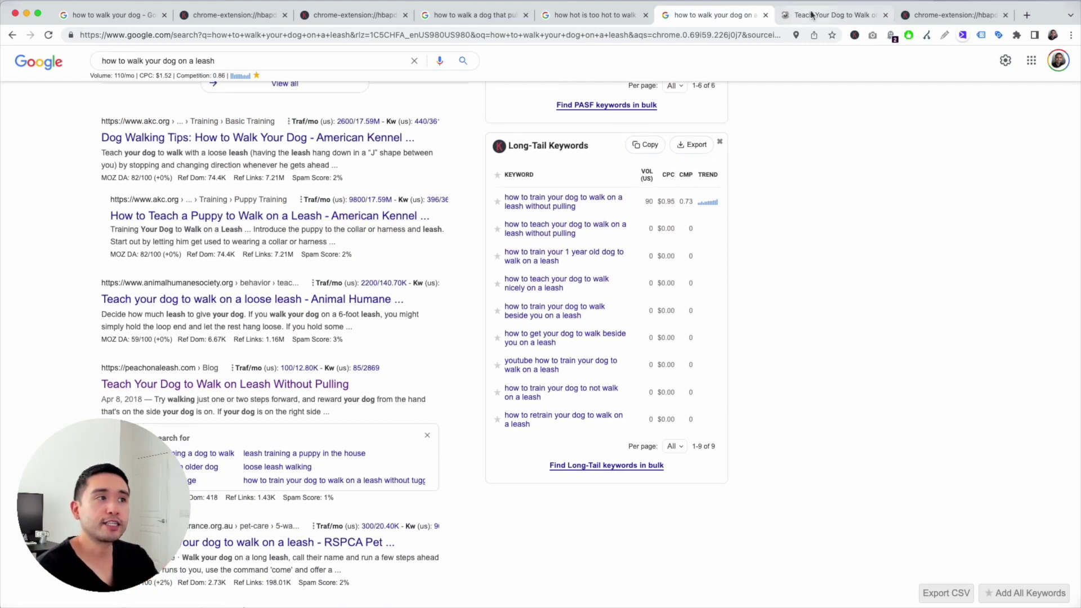
pyautogui.click(831, 15)
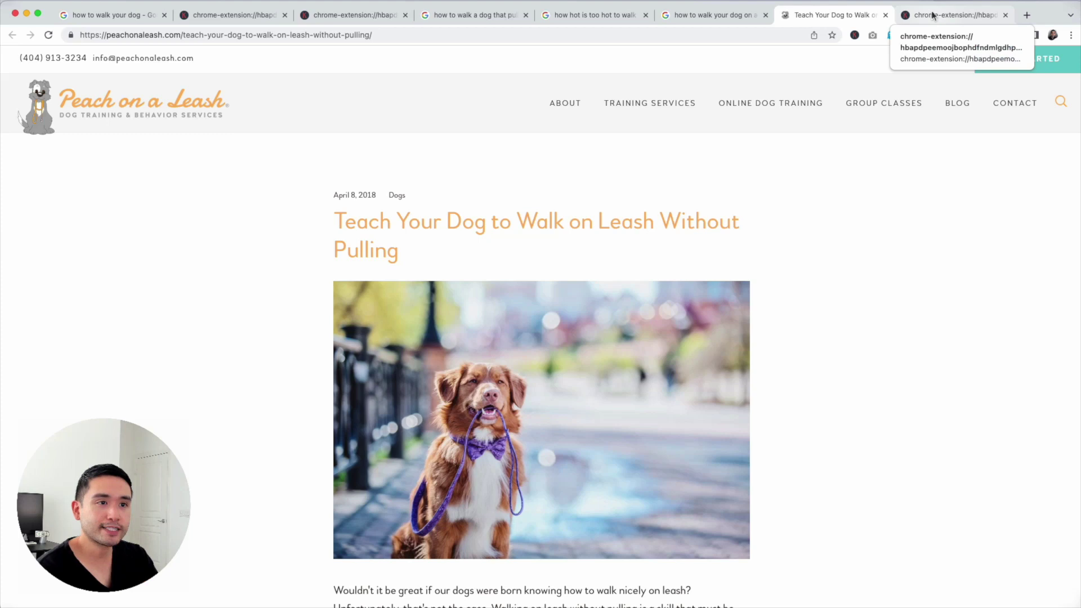
pyautogui.click(932, 16)
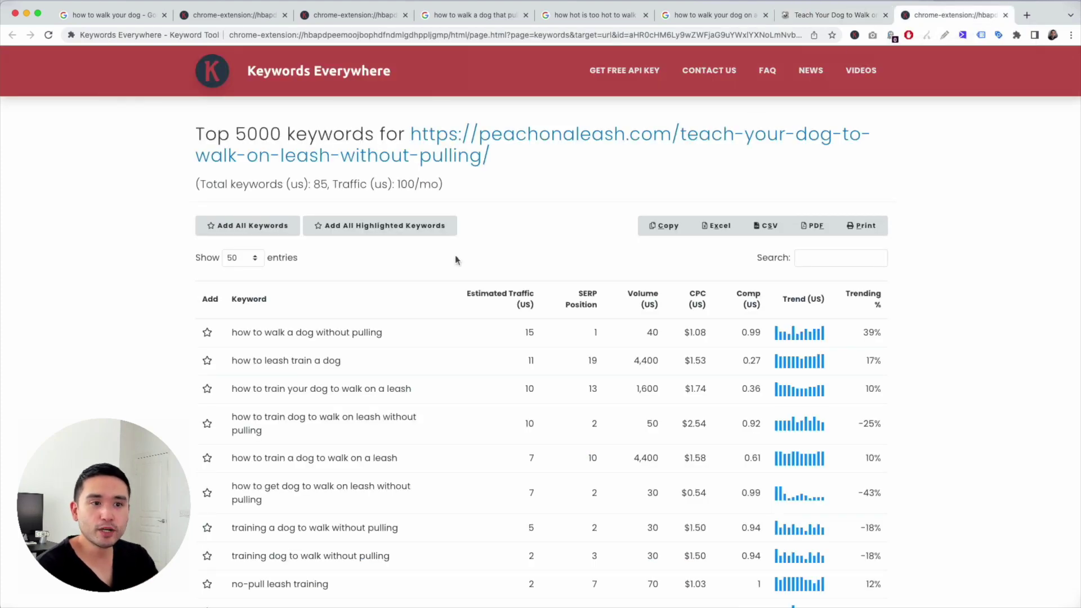
pyautogui.scroll(-1, 458, 260)
pyautogui.click(841, 15)
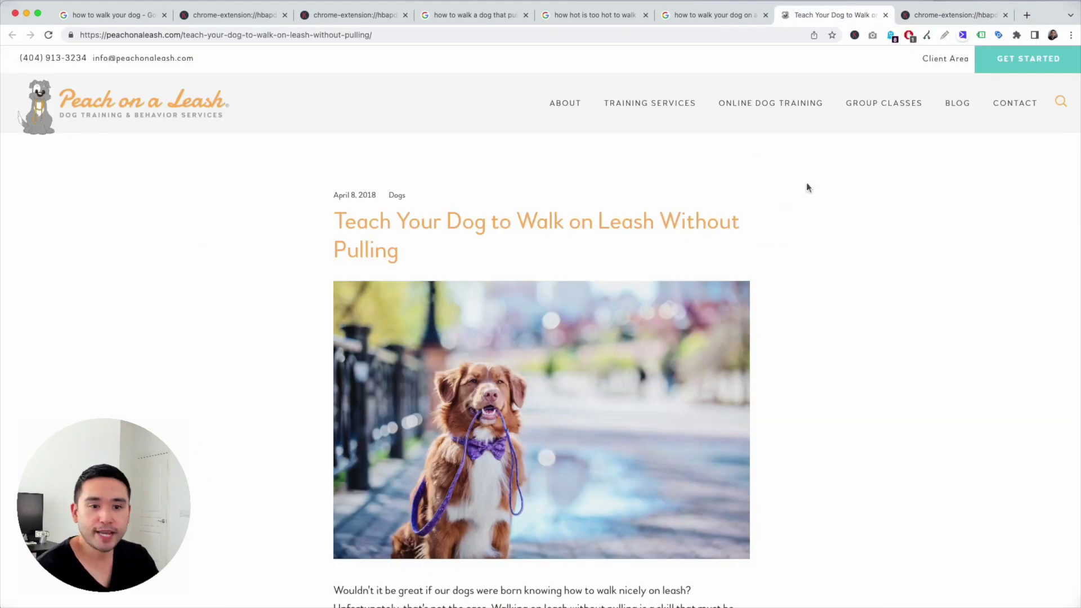
pyautogui.click(930, 15)
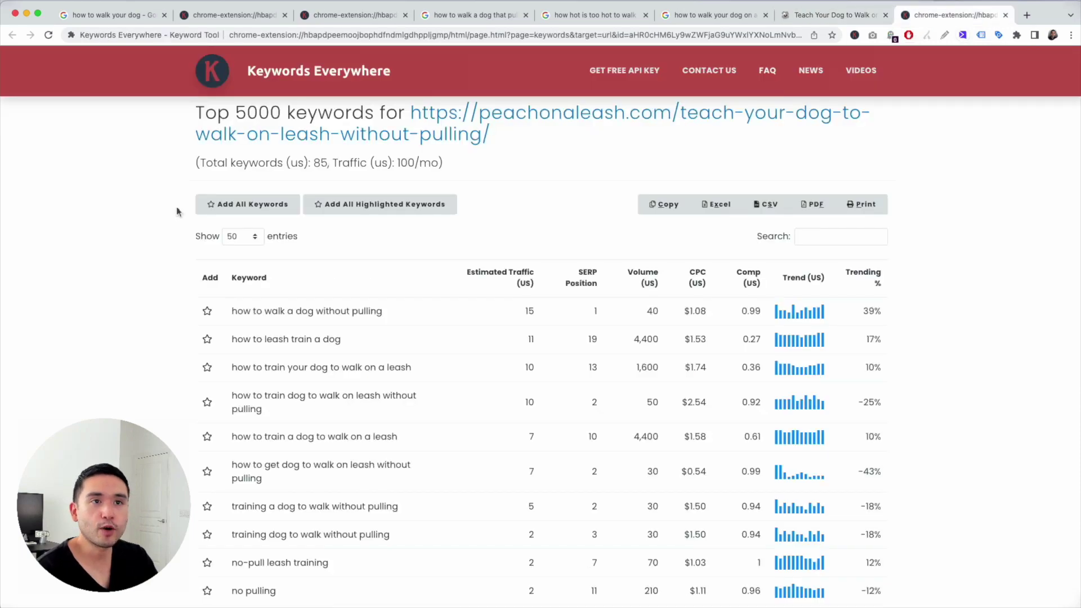
# - Review the range of keywords the article ranks for, down to the end of the report's first page
pyautogui.scroll(-20, 517, 182)
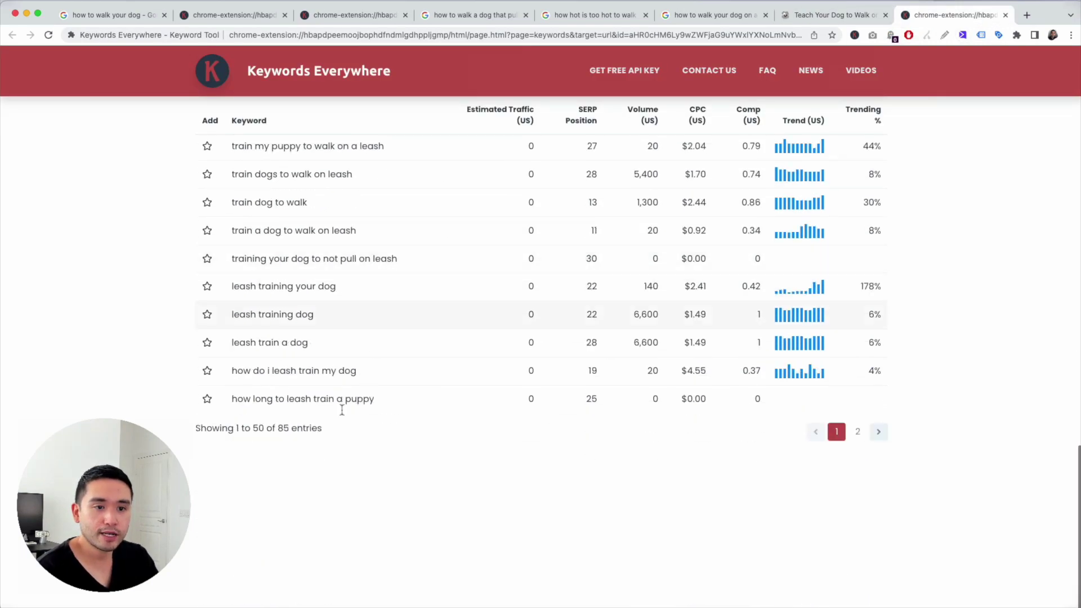
pyautogui.moveTo(287, 431); pyautogui.dragTo(264, 431)
pyautogui.scroll(6, 296, 431)
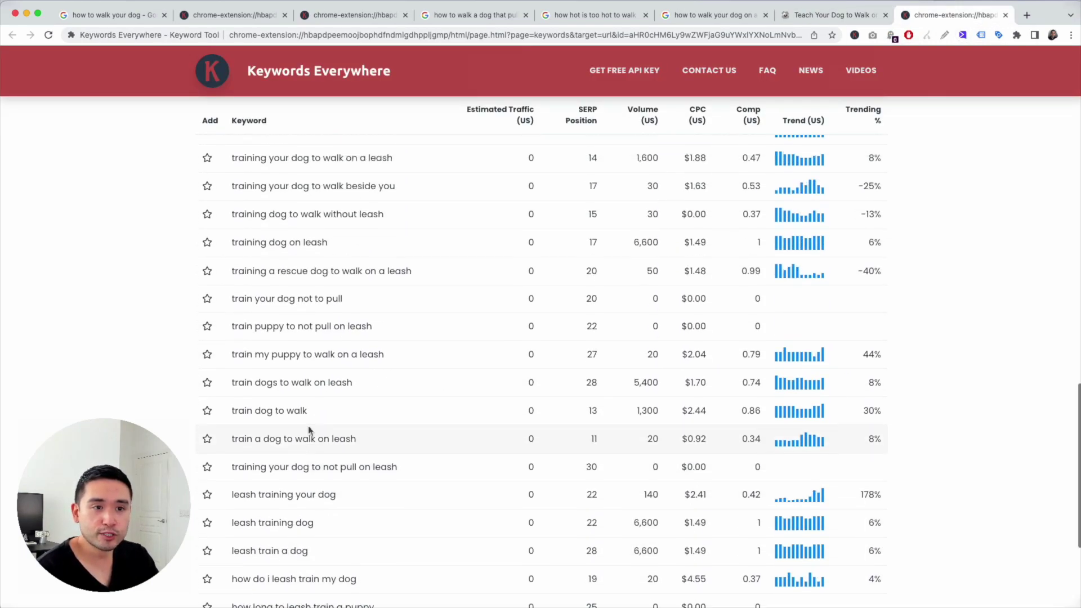
pyautogui.scroll(4, 320, 422)
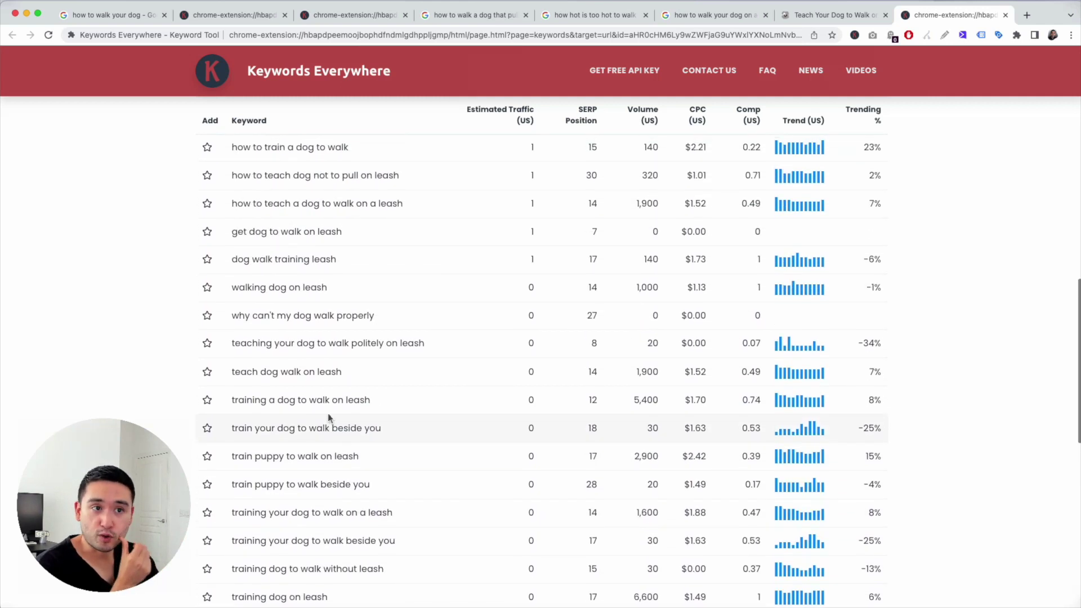
pyautogui.scroll(1, 332, 418)
# - Check the article's title against the highest-traffic keywords in its report and their SERP positions
pyautogui.click(823, 17)
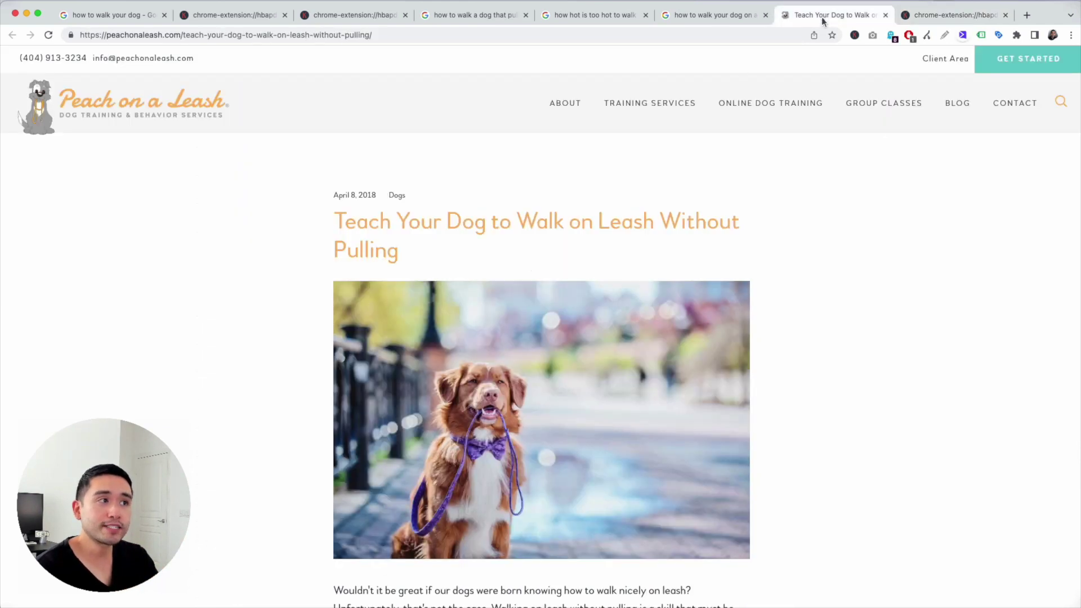
pyautogui.tripleClick(430, 238)
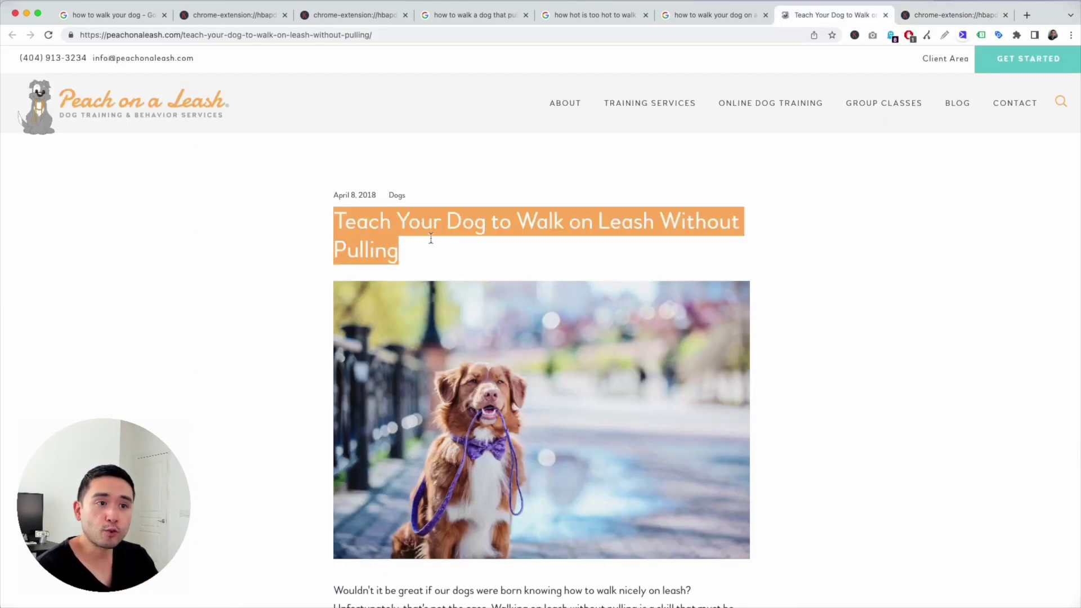
pyautogui.click(414, 263)
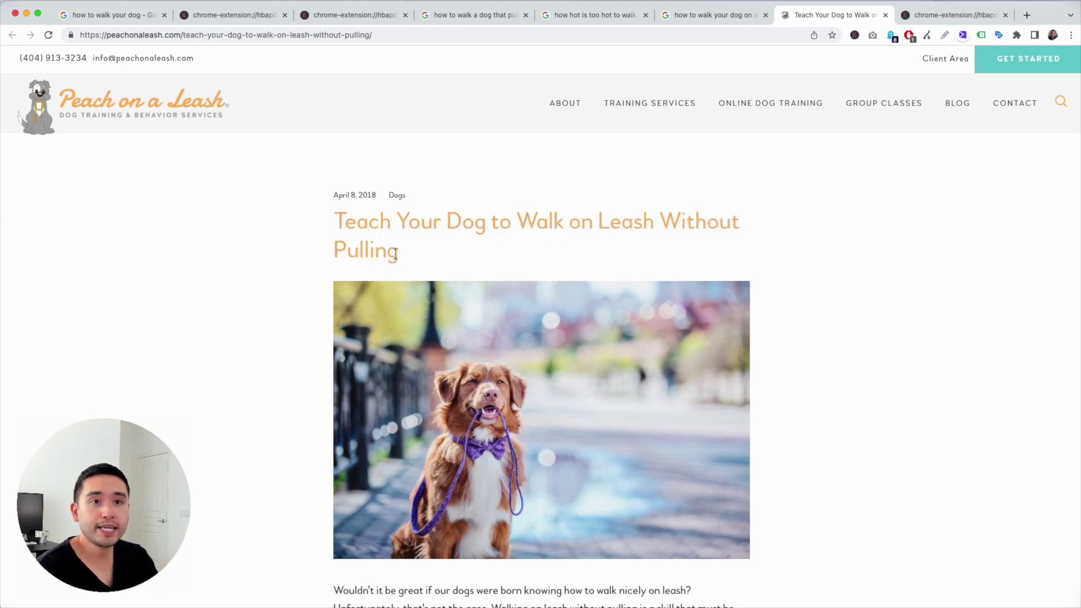
pyautogui.click(946, 15)
pyautogui.scroll(5, 465, 232)
pyautogui.scroll(5, 417, 224)
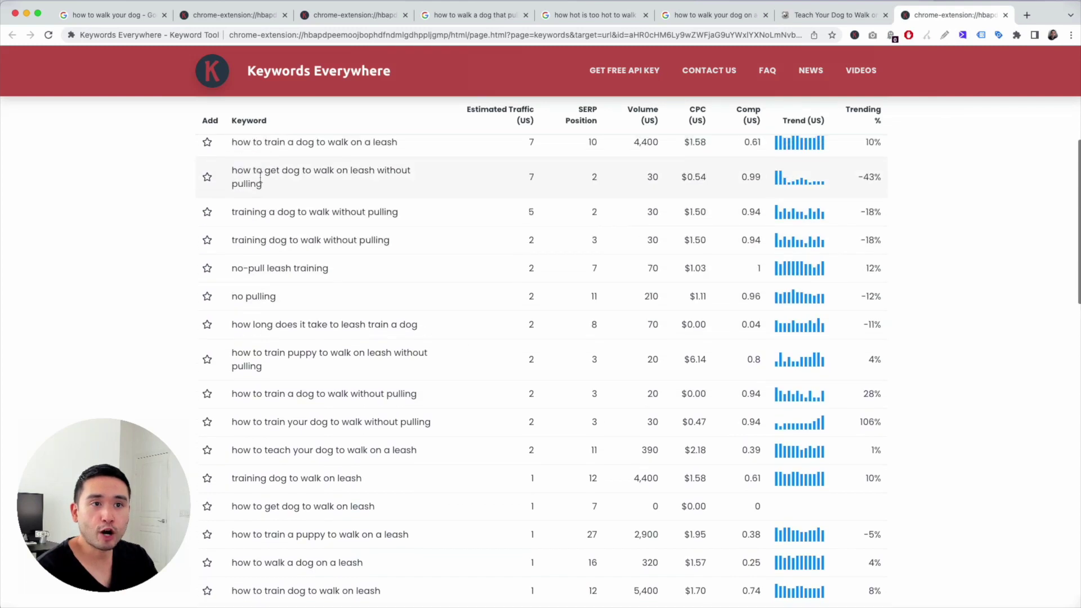
pyautogui.scroll(5, 392, 241)
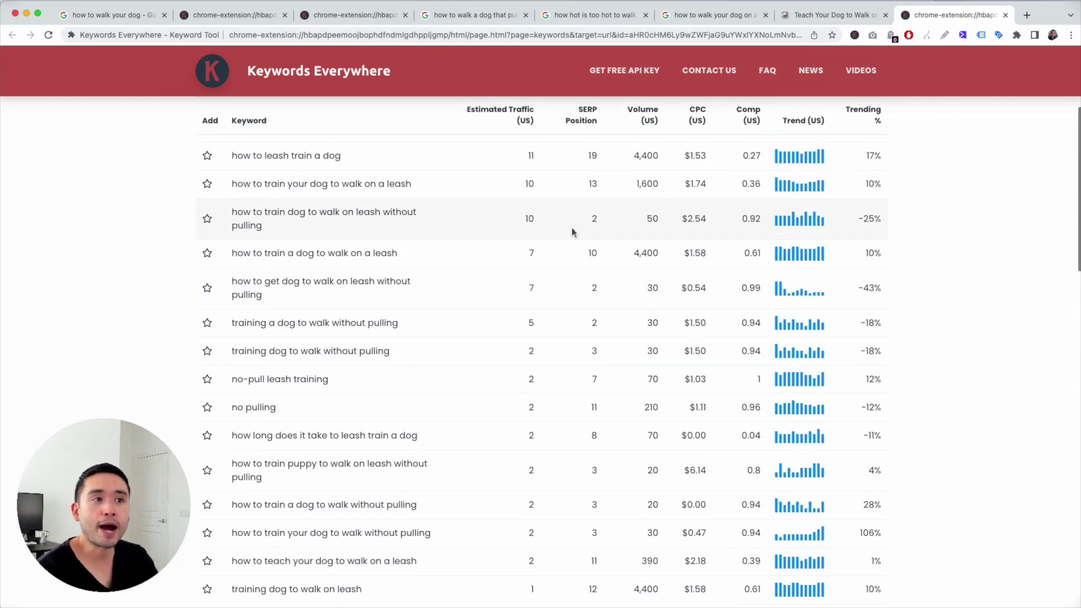
pyautogui.scroll(1, 382, 240)
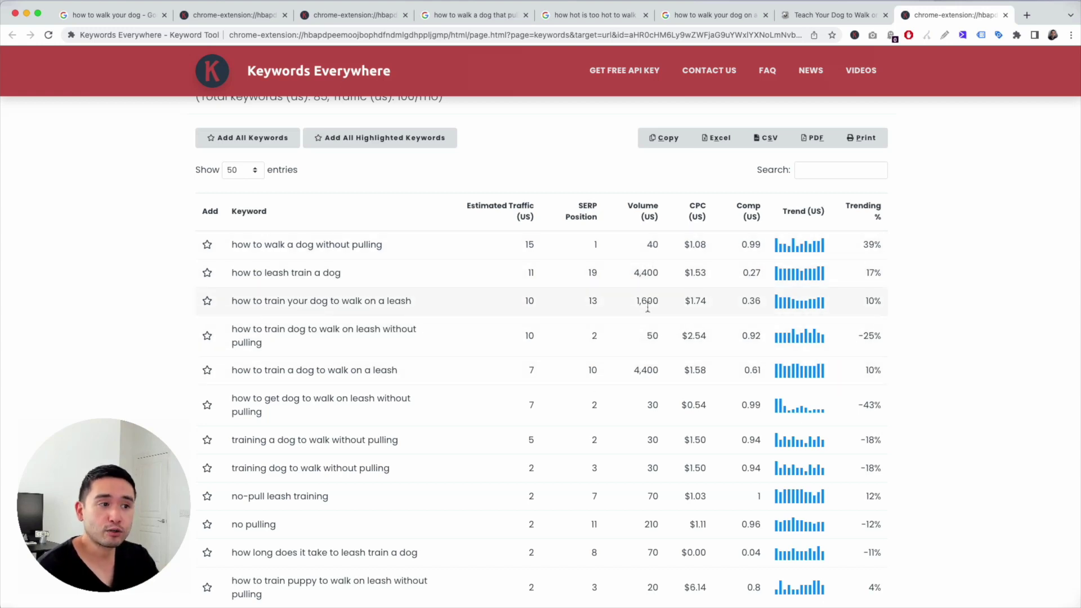
# - Compare the search volumes of "how to leash train a dog" and "how to train a dog to walk on a leash"
pyautogui.moveTo(233, 273); pyautogui.dragTo(663, 276)
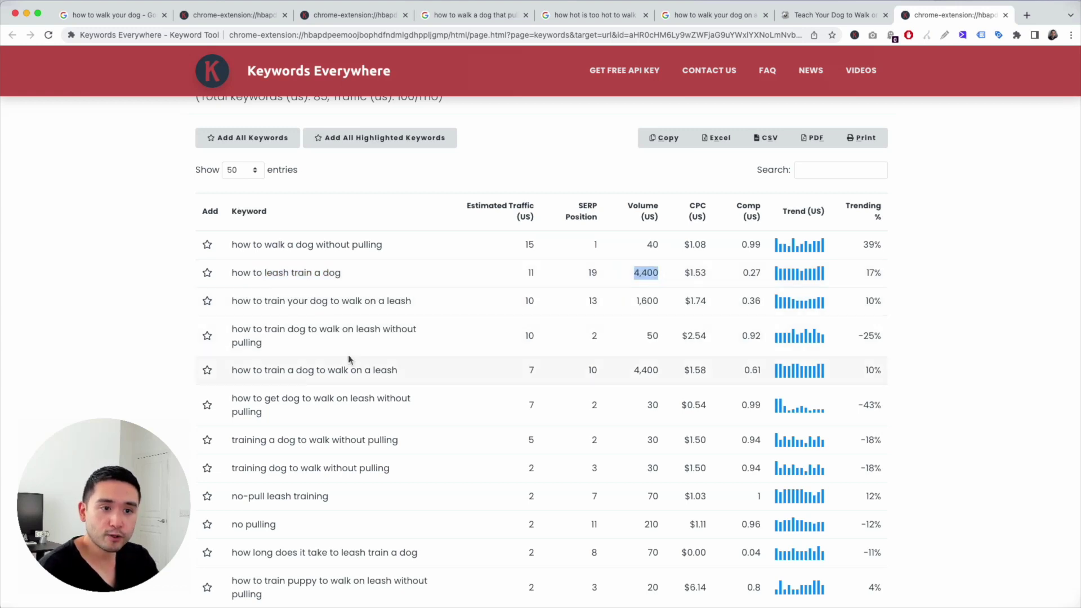
pyautogui.moveTo(237, 371); pyautogui.dragTo(401, 373)
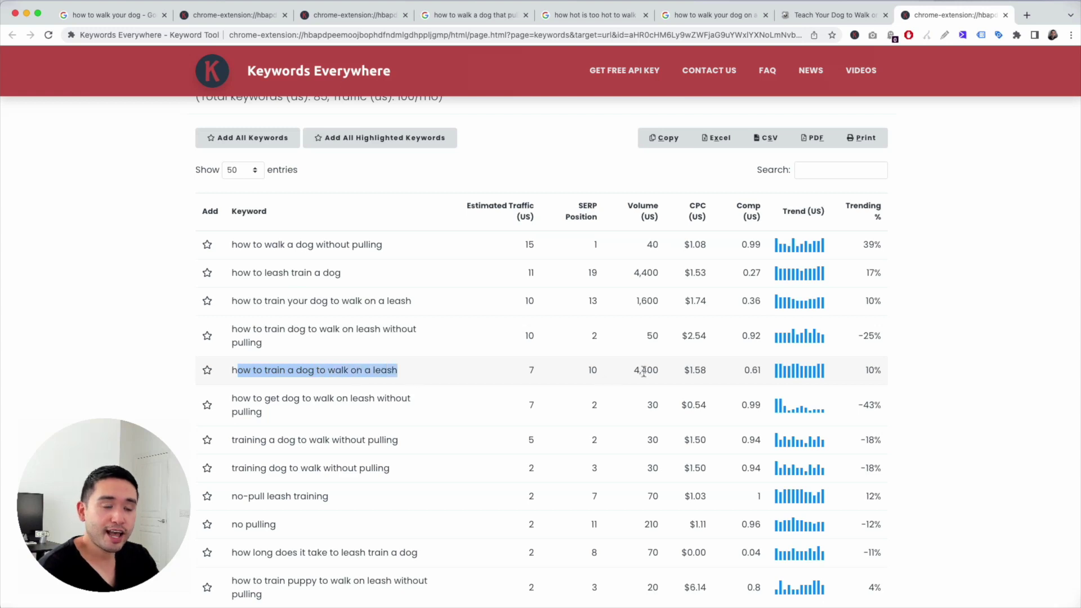
pyautogui.moveTo(653, 370); pyautogui.dragTo(625, 373)
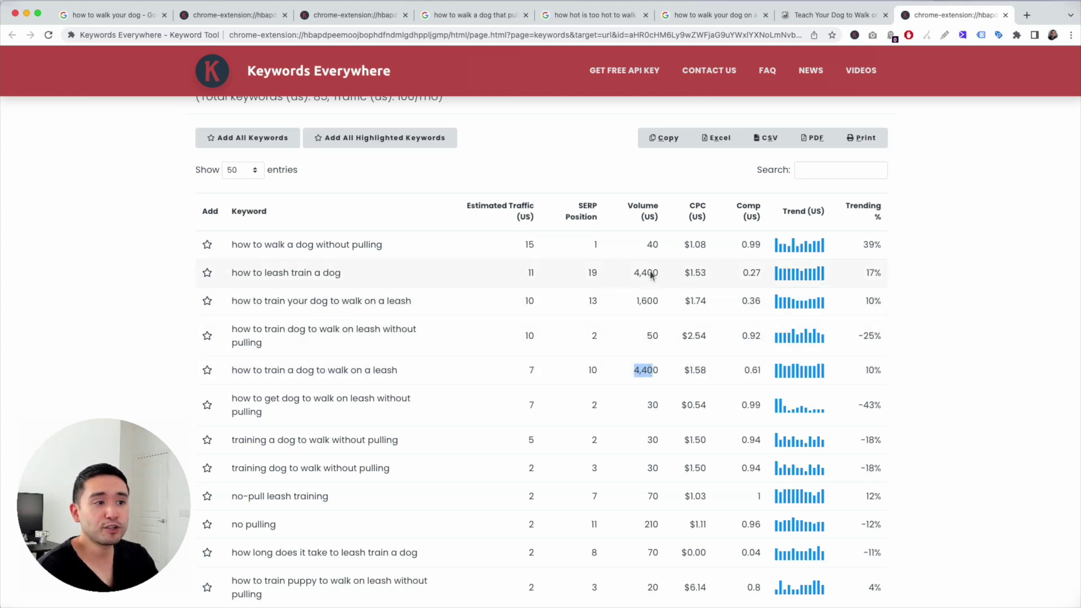
# - Examine "how to leash train a dog" and the lower-volume no-pulling keywords in the article's ranking report, comparing their SERP positions and volumes
pyautogui.moveTo(653, 272); pyautogui.dragTo(229, 272)
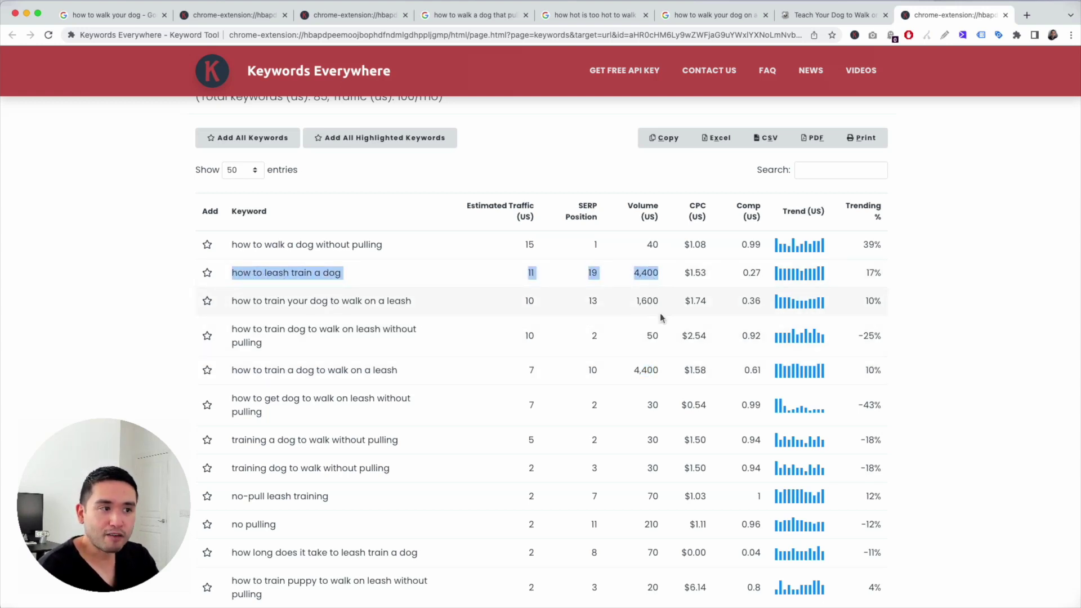
pyautogui.moveTo(665, 370); pyautogui.dragTo(642, 370)
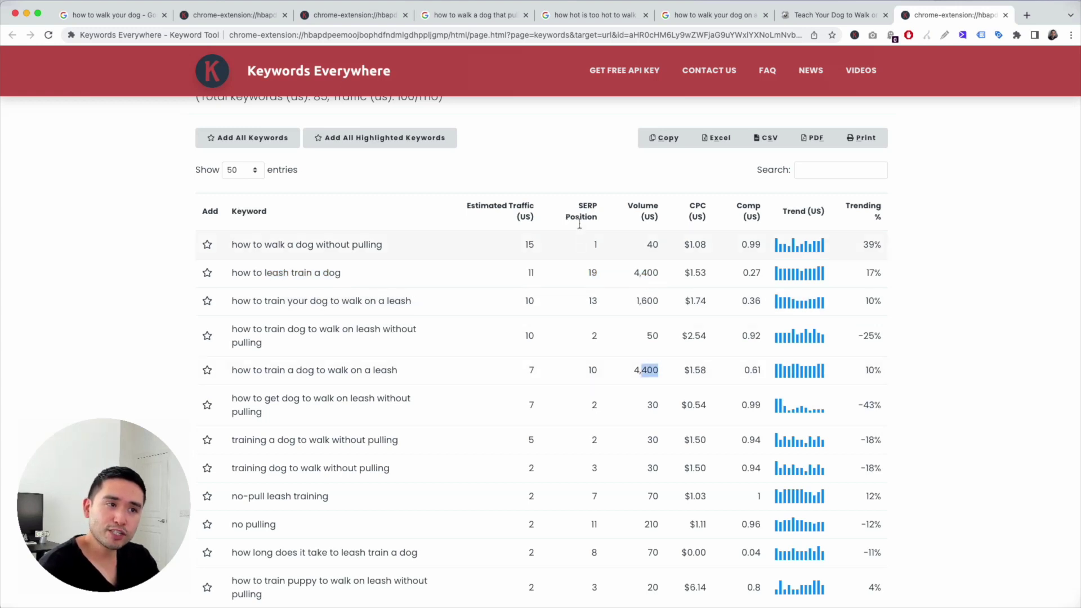
pyautogui.moveTo(655, 273); pyautogui.dragTo(200, 280)
pyautogui.scroll(-2, 634, 355)
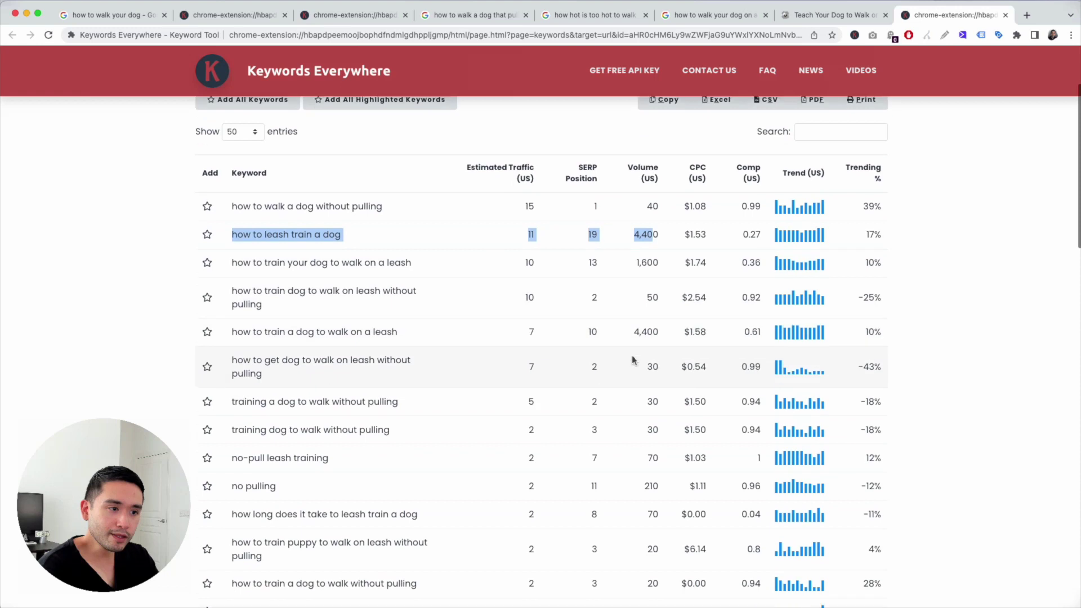
pyautogui.moveTo(646, 343); pyautogui.dragTo(593, 435)
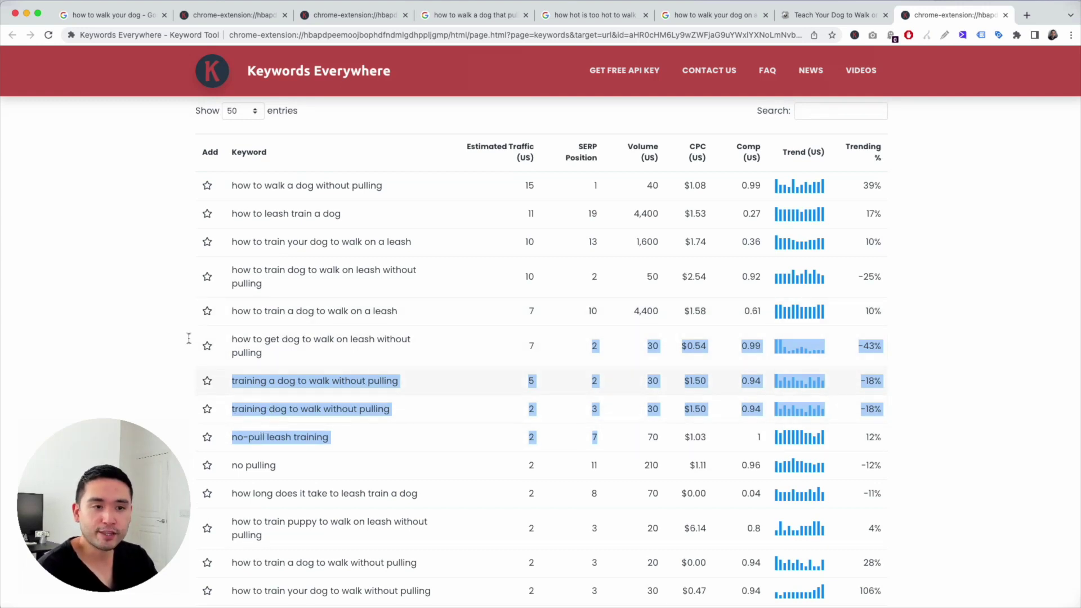
pyautogui.scroll(2, 266, 241)
pyautogui.scroll(1, 501, 216)
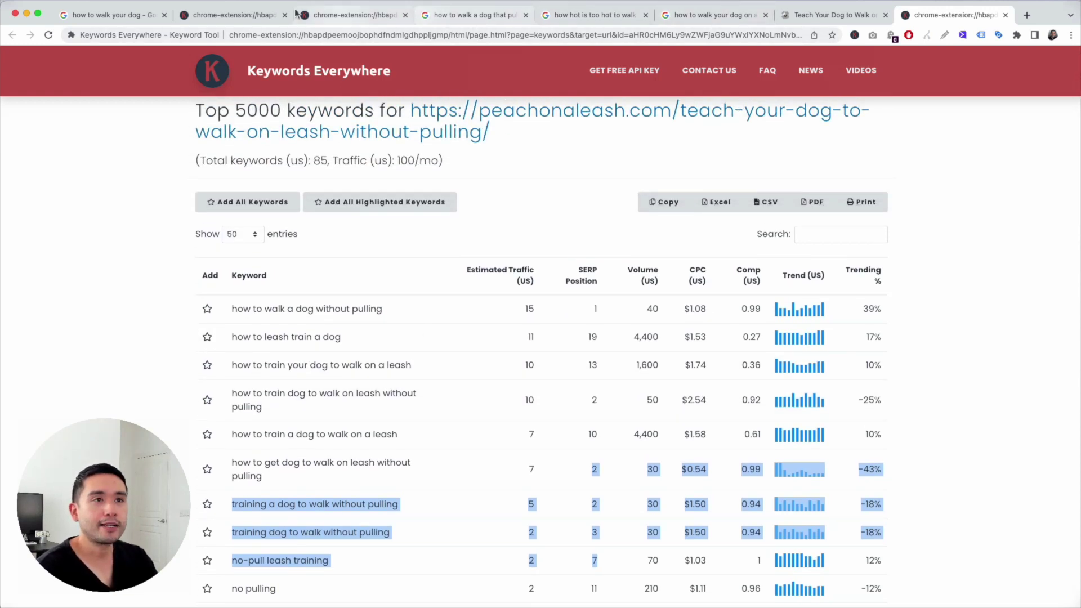
# - Return to the "how to walk your dog" autocomplete keyword list and review its long-tail suggestions and their search volumes
pyautogui.click(233, 15)
pyautogui.scroll(2, 440, 263)
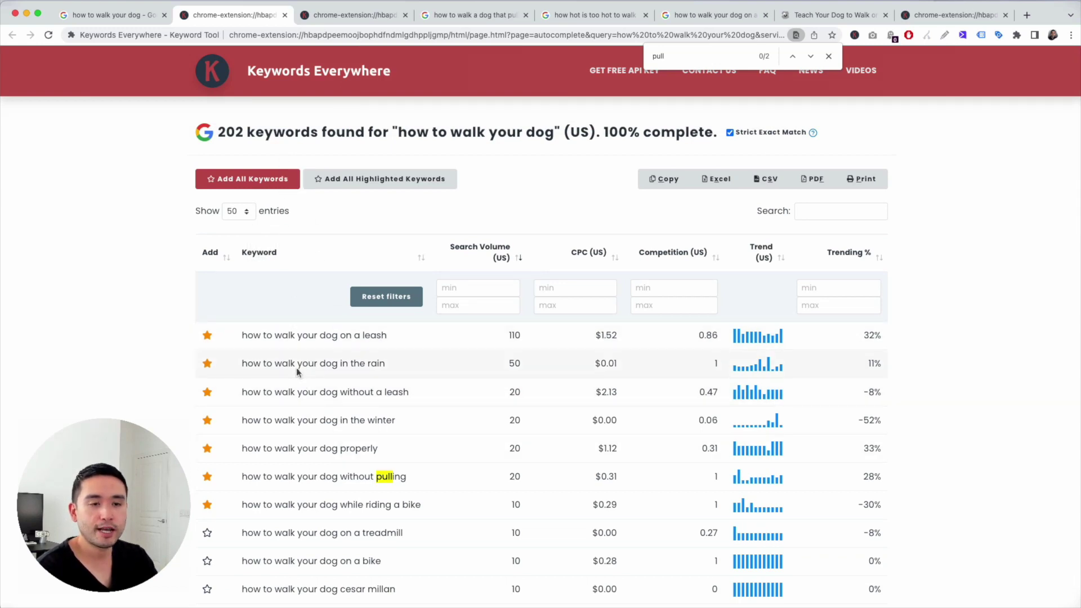
pyautogui.scroll(-5, 298, 366)
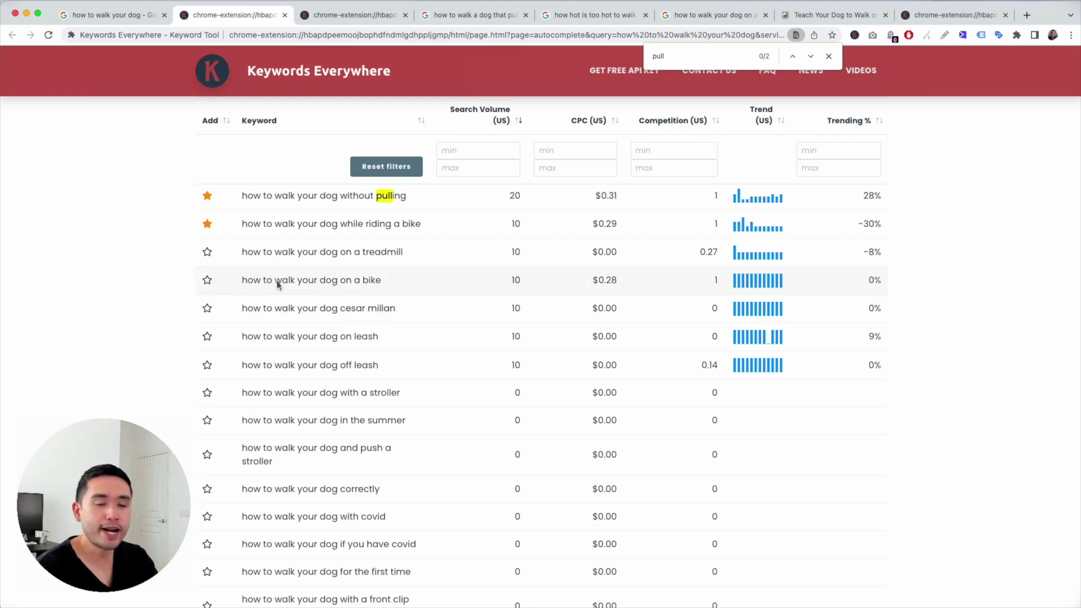
pyautogui.scroll(5, 381, 393)
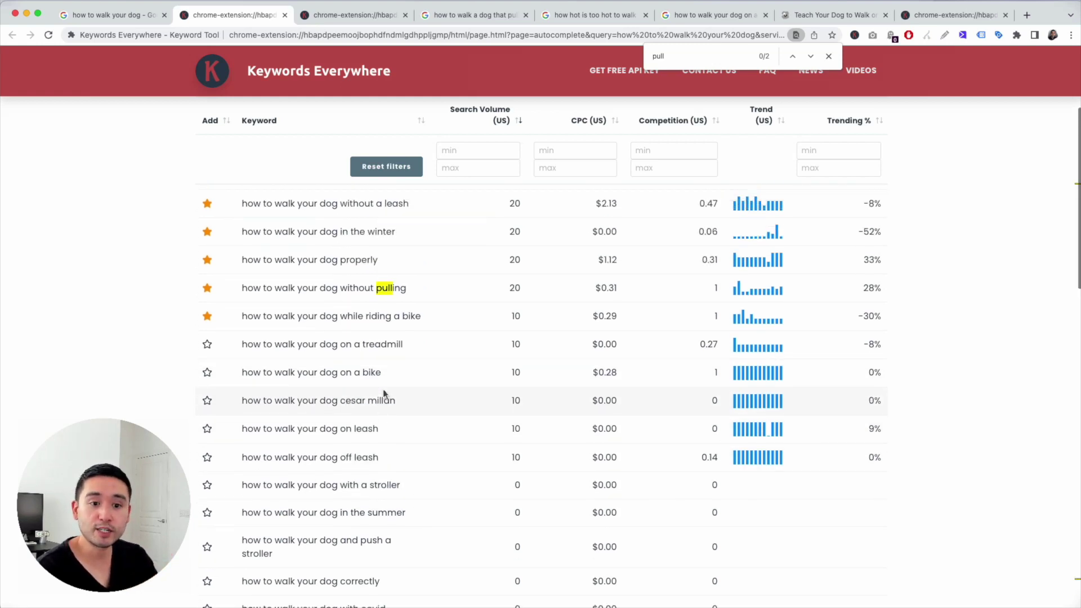